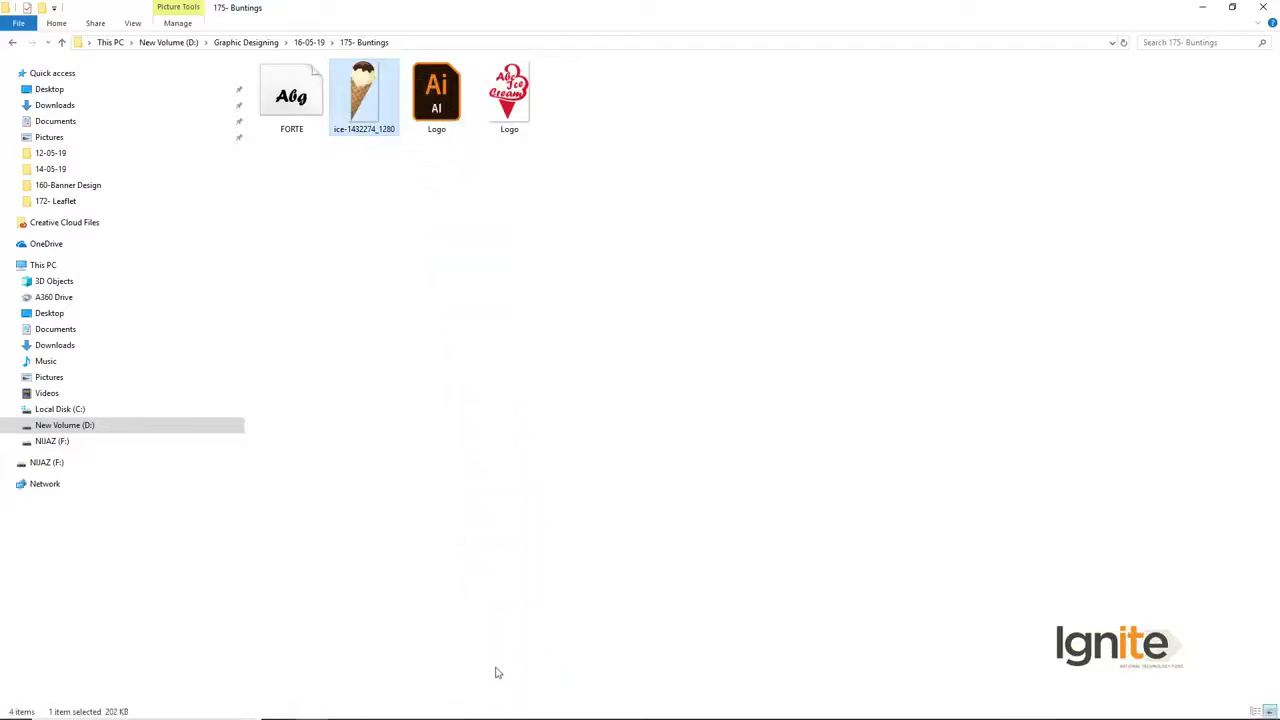
Switch to Illustrator and create a new portrait CMYK document, 5.85 in wide by 8.268 in high, with one artboard.
{"action": "left_click", "coordinate": [445, 707]}
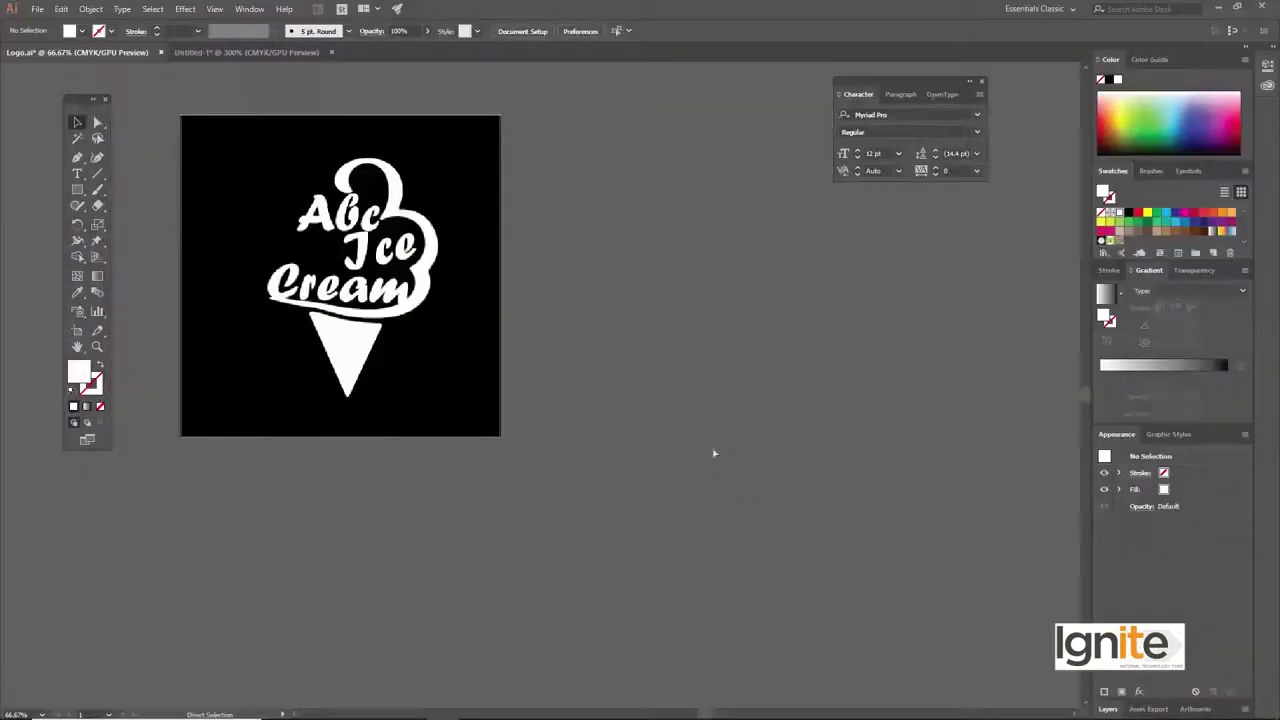
{"action": "key", "text": "ctrl+n"}
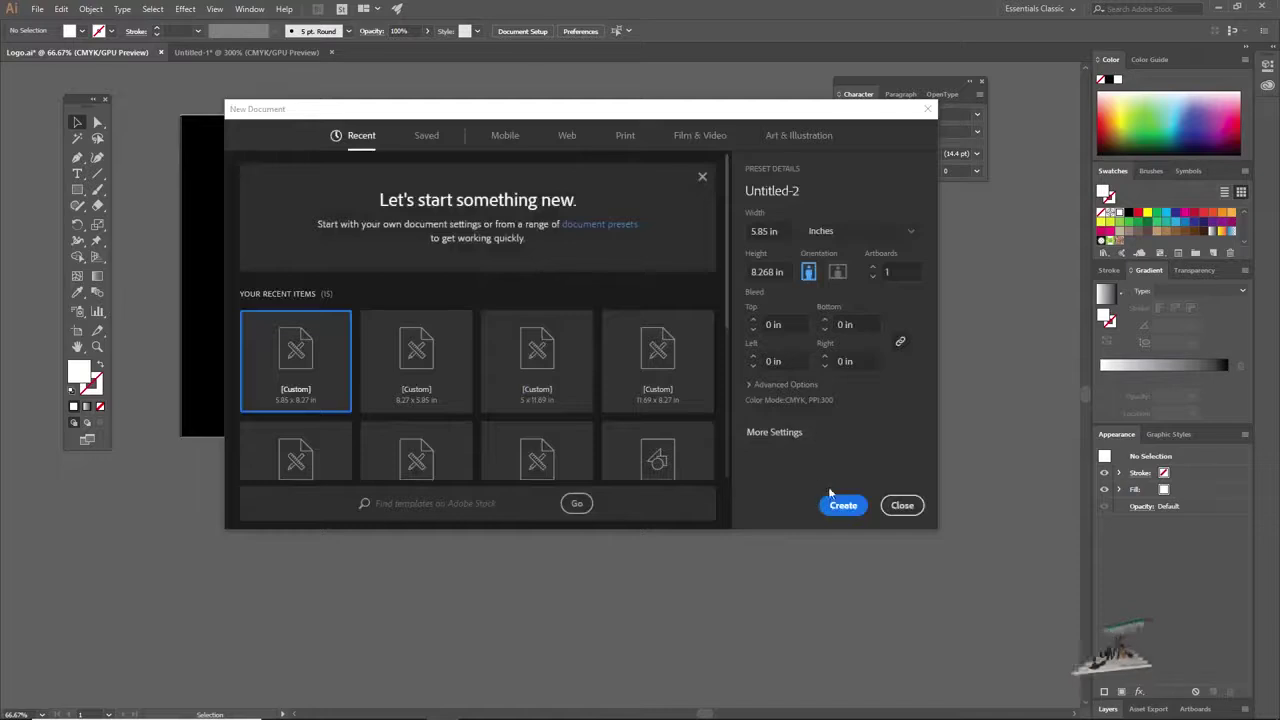
{"action": "left_click", "coordinate": [843, 505]}
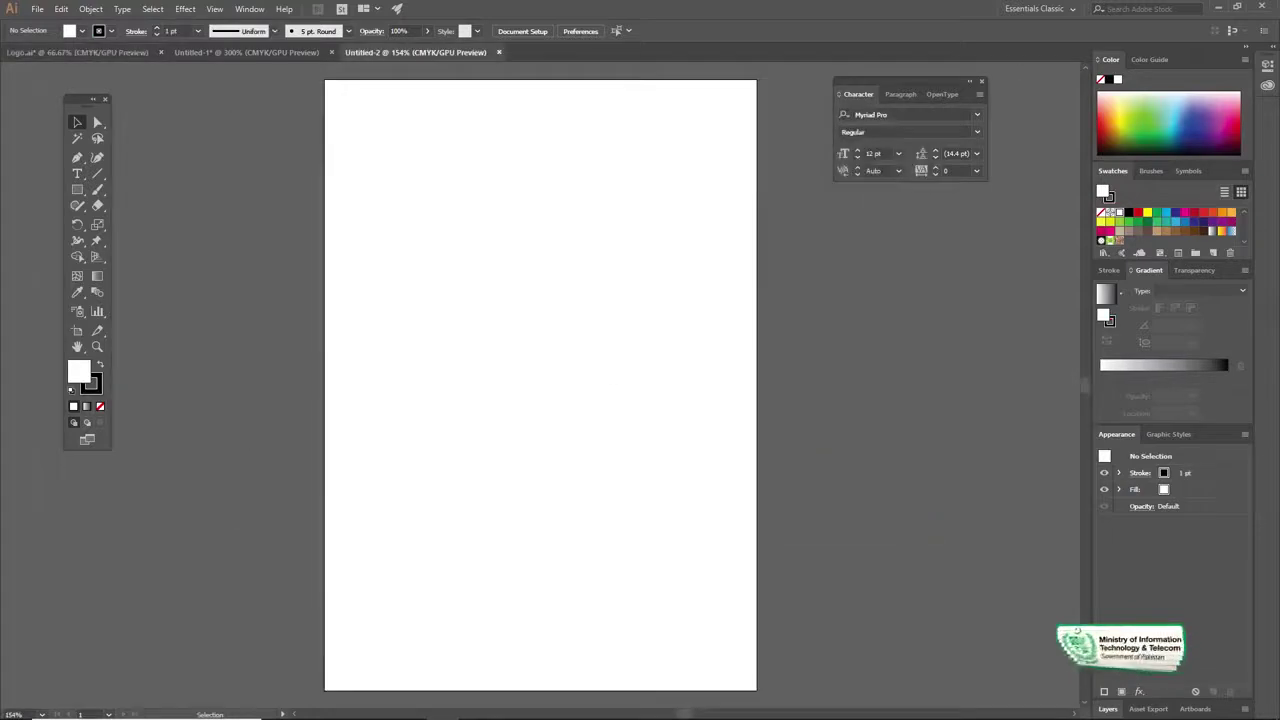
Place ice-1432274_1280.png from the 175- Buntings folder into the new document and embed it.
{"action": "left_click", "coordinate": [1218, 8]}
{"action": "left_click_drag", "start_coordinate": [367, 145], "coordinate": [597, 420]}
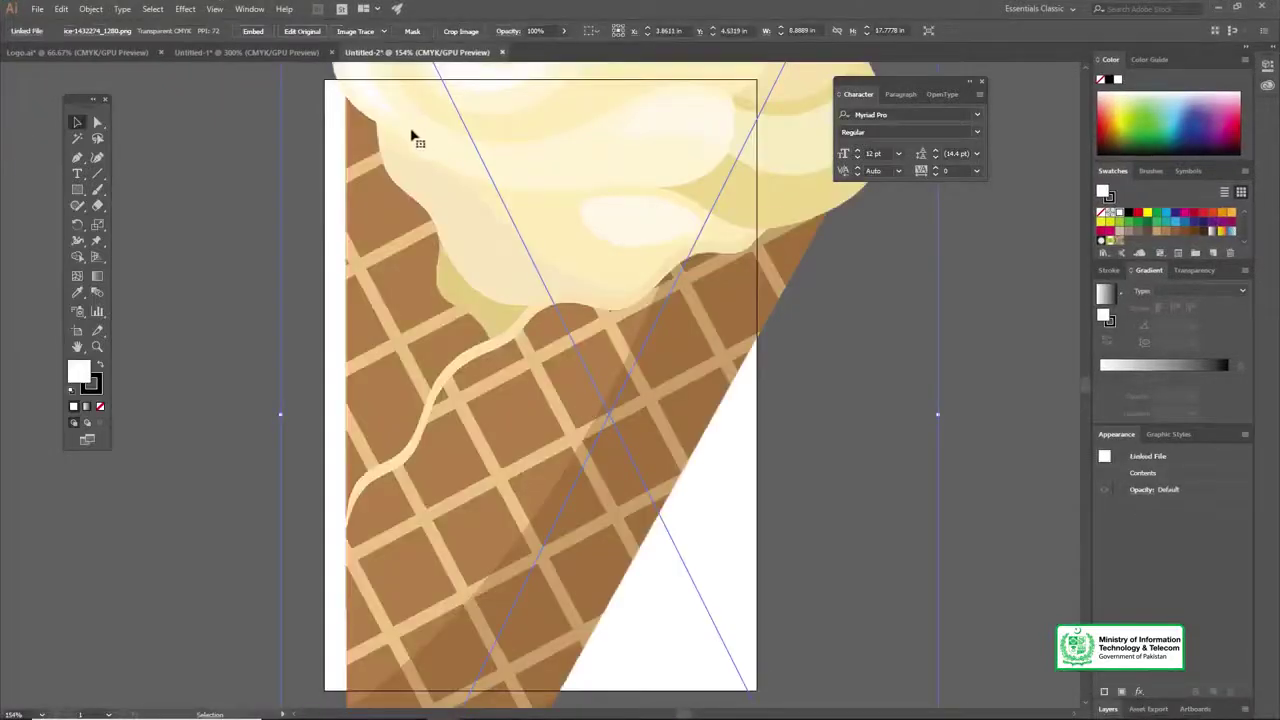
{"action": "left_click", "coordinate": [253, 31]}
Scale the ice cream image down proportionally to about 0.97 in wide by 1.94 in high on the artboard.
{"action": "scroll", "coordinate": [560, 424], "scroll_direction": "down", "scroll_amount": 3}
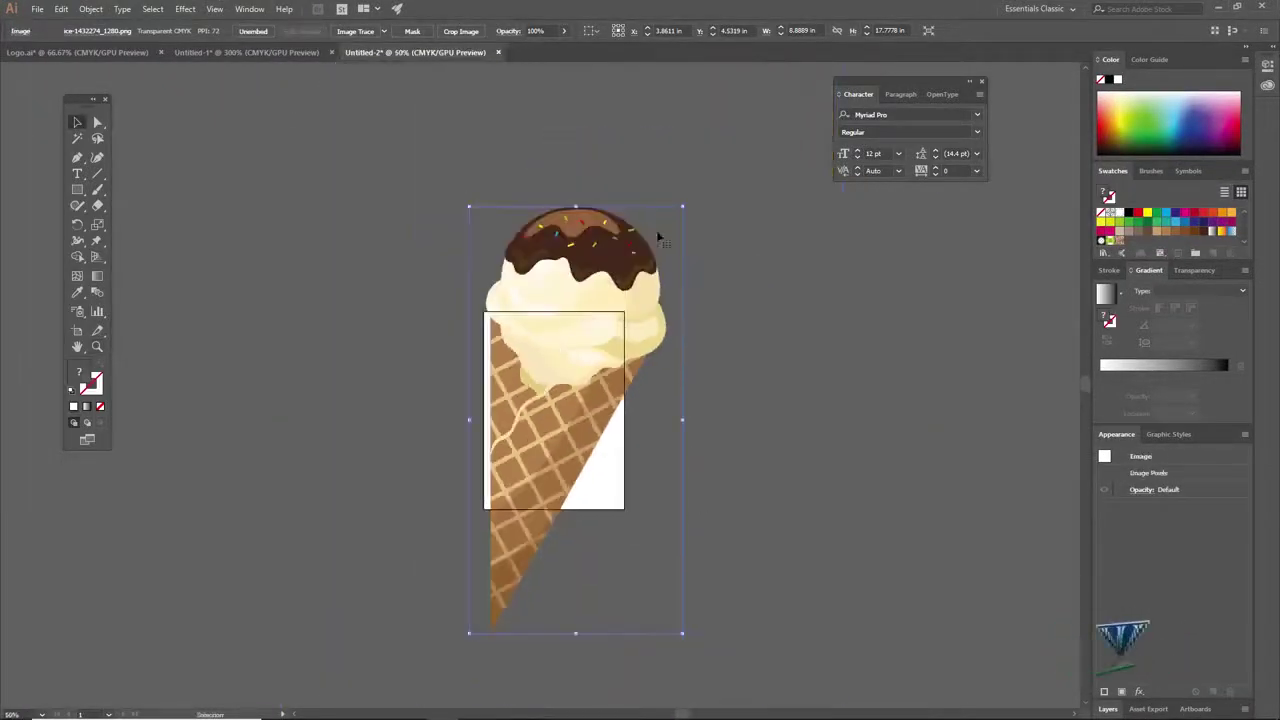
{"action": "left_click_drag", "start_coordinate": [681, 205], "coordinate": [620, 343]}
{"action": "key", "text": "ctrl+1"}
{"action": "left_click", "coordinate": [540, 377]}
{"action": "key", "text": "v"}
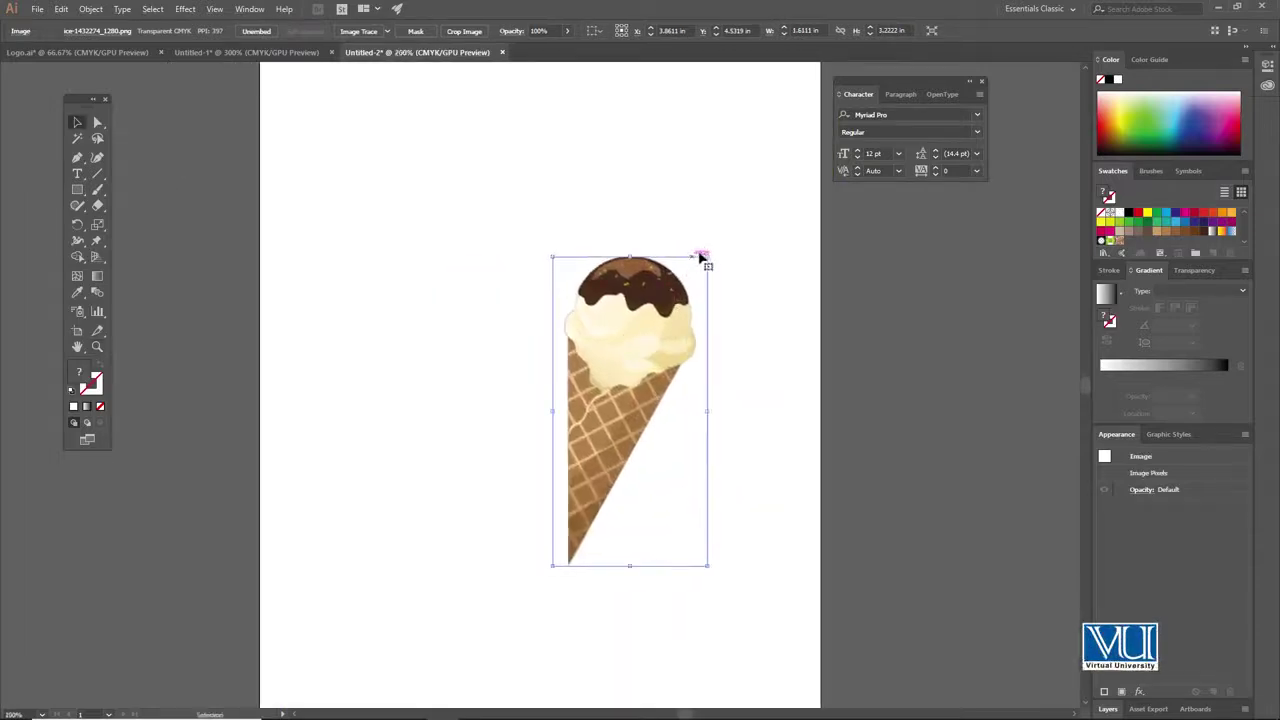
{"action": "left_click_drag", "start_coordinate": [709, 256], "coordinate": [677, 312]}
{"action": "key", "text": "z"}
{"action": "left_click", "coordinate": [621, 389]}
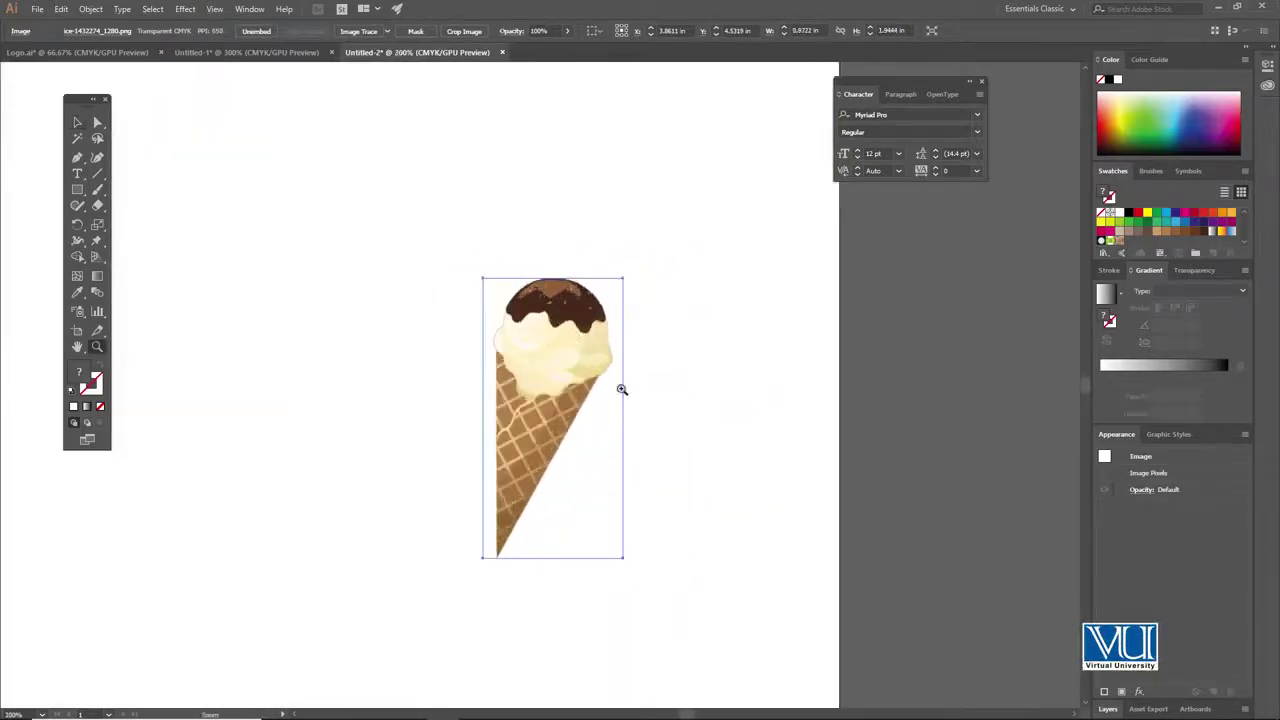
{"action": "left_click_drag", "start_coordinate": [548, 320], "coordinate": [621, 332]}
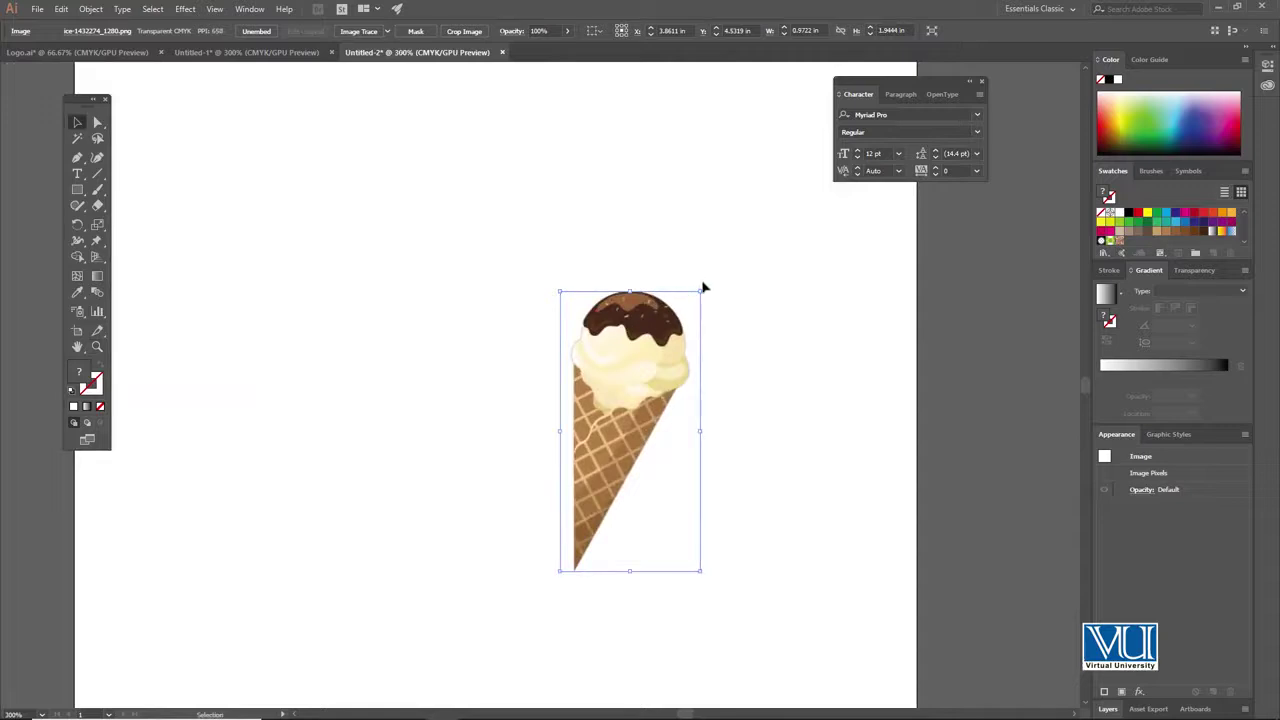
Show the rulers and place a horizontal guide level with the tip of the cone.
{"action": "key", "text": "ctrl+r"}
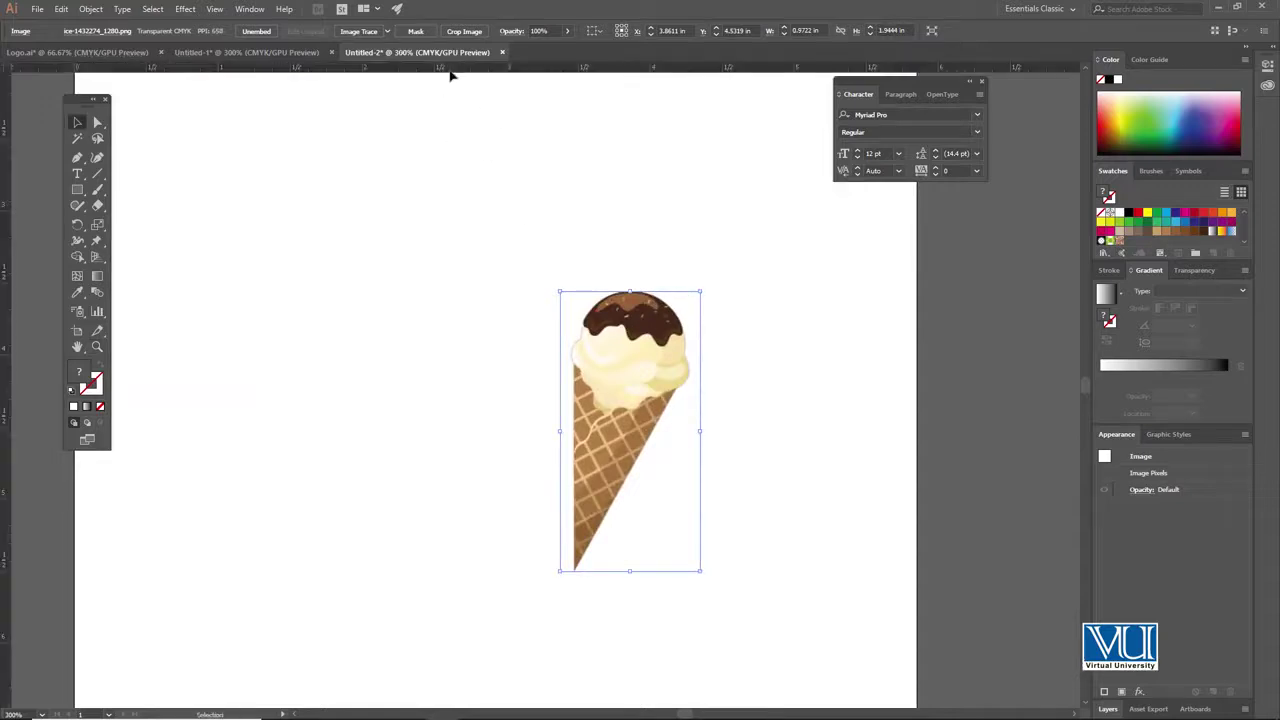
{"action": "left_click_drag", "start_coordinate": [450, 76], "coordinate": [500, 573]}
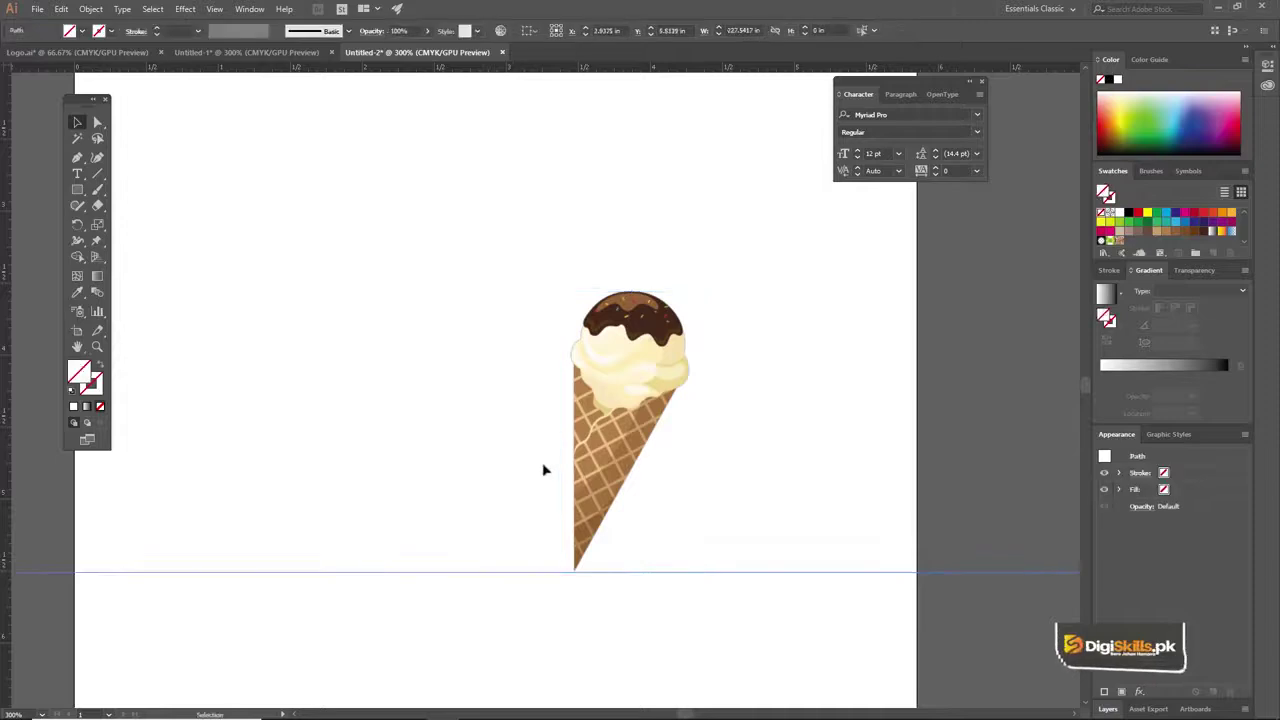
{"action": "left_click", "coordinate": [589, 403]}
{"action": "key", "text": "ctrl+equal"}
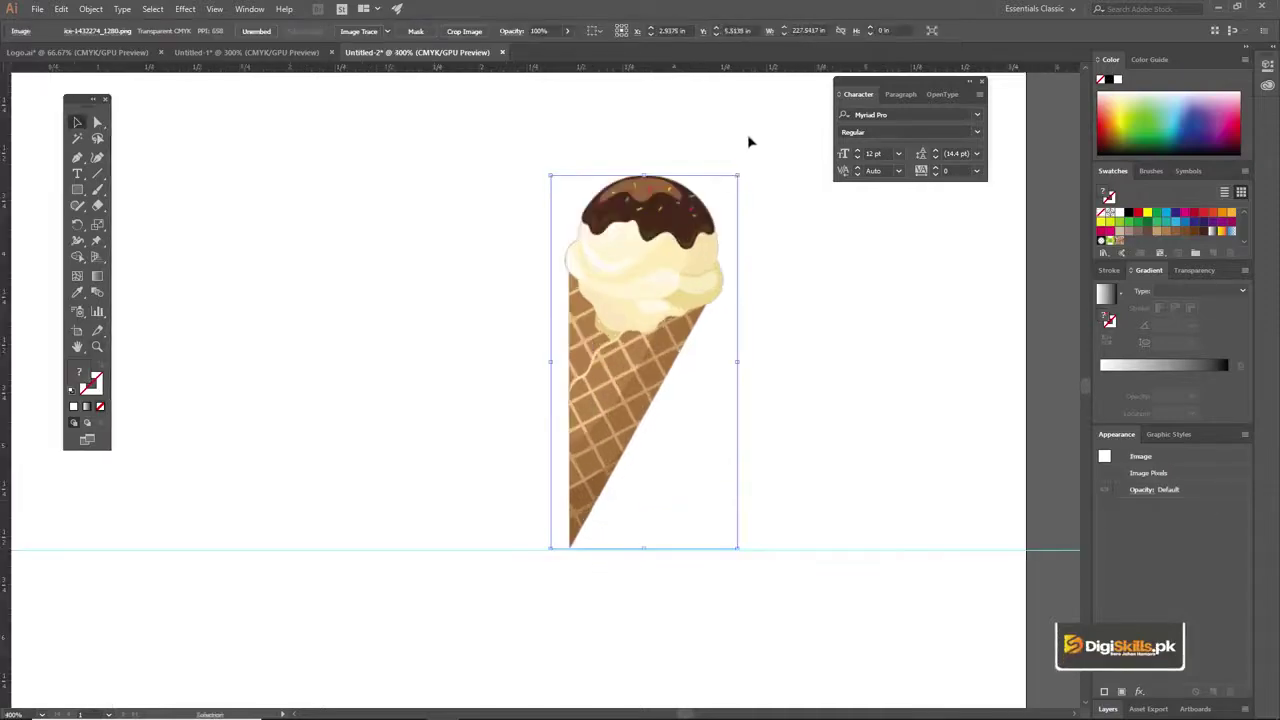
Rotate the ice cream clockwise so the cone's lower edge lies along the guide, and scale it down slightly.
{"action": "left_click_drag", "start_coordinate": [812, 231], "coordinate": [857, 315]}
{"action": "left_click_drag", "start_coordinate": [688, 333], "coordinate": [796, 422]}
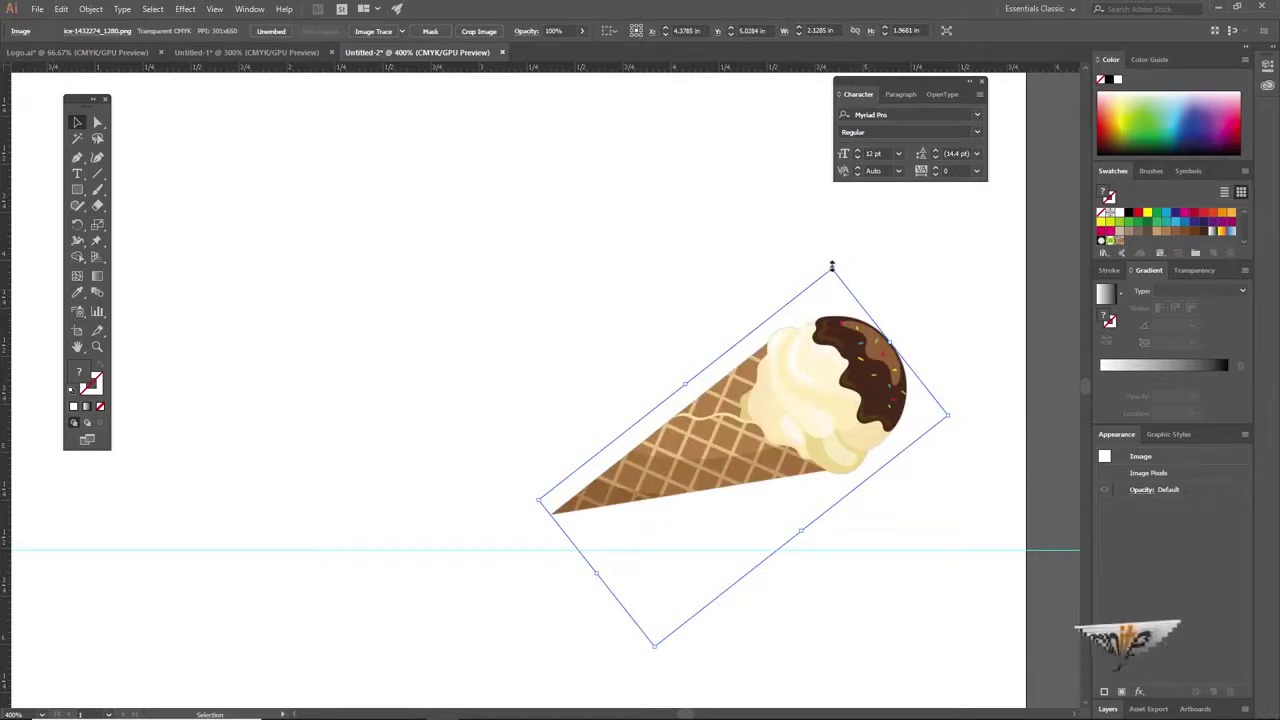
{"action": "left_click_drag", "start_coordinate": [830, 270], "coordinate": [872, 293]}
{"action": "left_click_drag", "start_coordinate": [770, 425], "coordinate": [823, 457]}
{"action": "left_click_drag", "start_coordinate": [866, 337], "coordinate": [865, 316]}
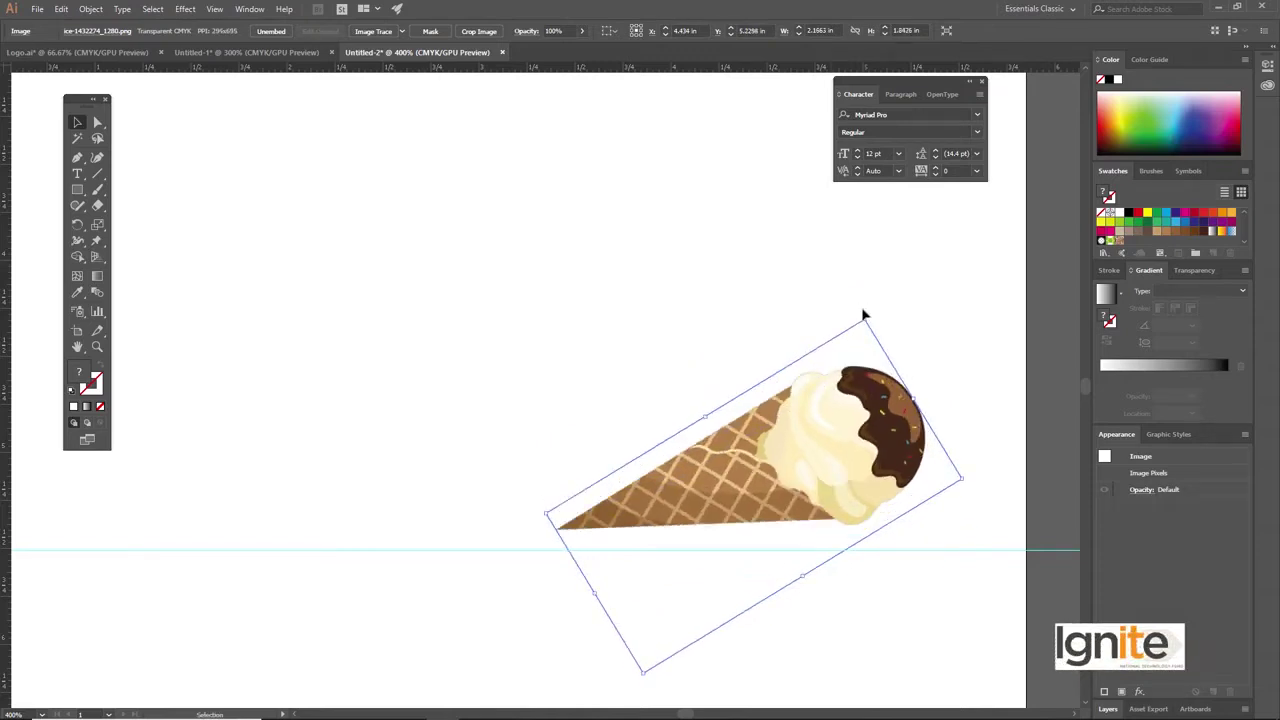
{"action": "left_click_drag", "start_coordinate": [855, 366], "coordinate": [869, 384]}
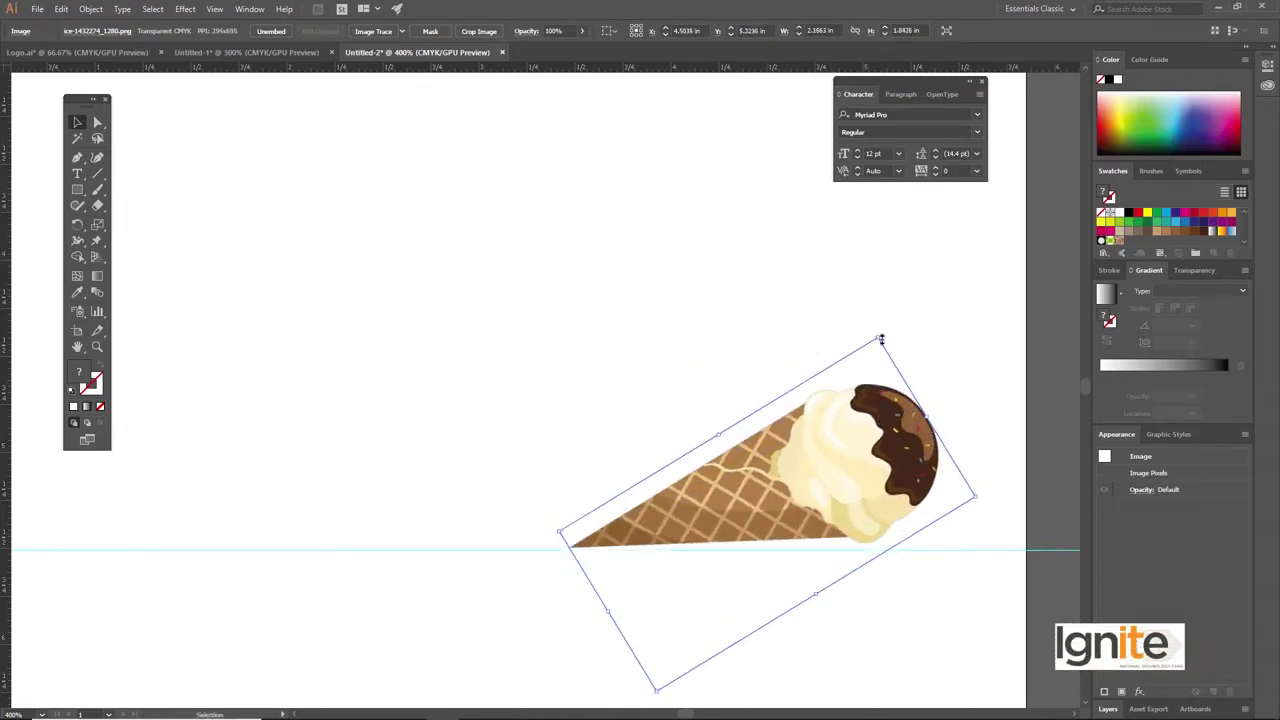
{"action": "left_click_drag", "start_coordinate": [795, 440], "coordinate": [885, 378]}
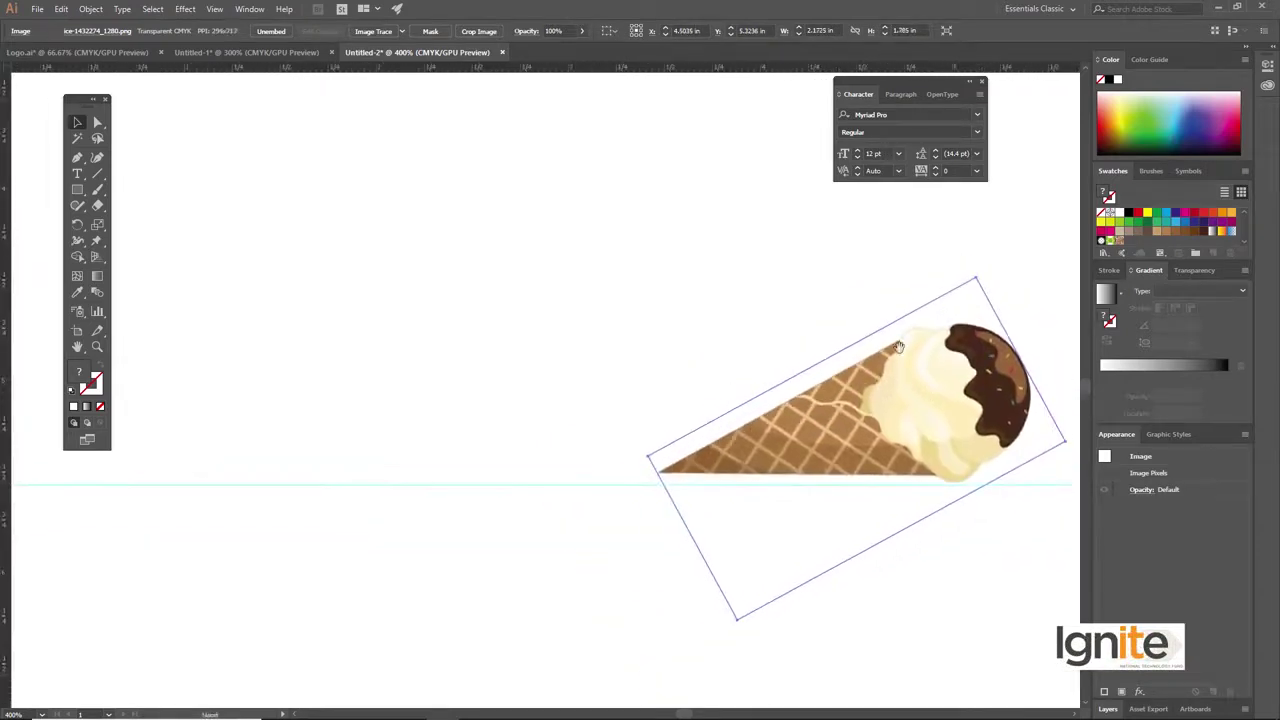
{"action": "left_click_drag", "start_coordinate": [977, 281], "coordinate": [952, 314]}
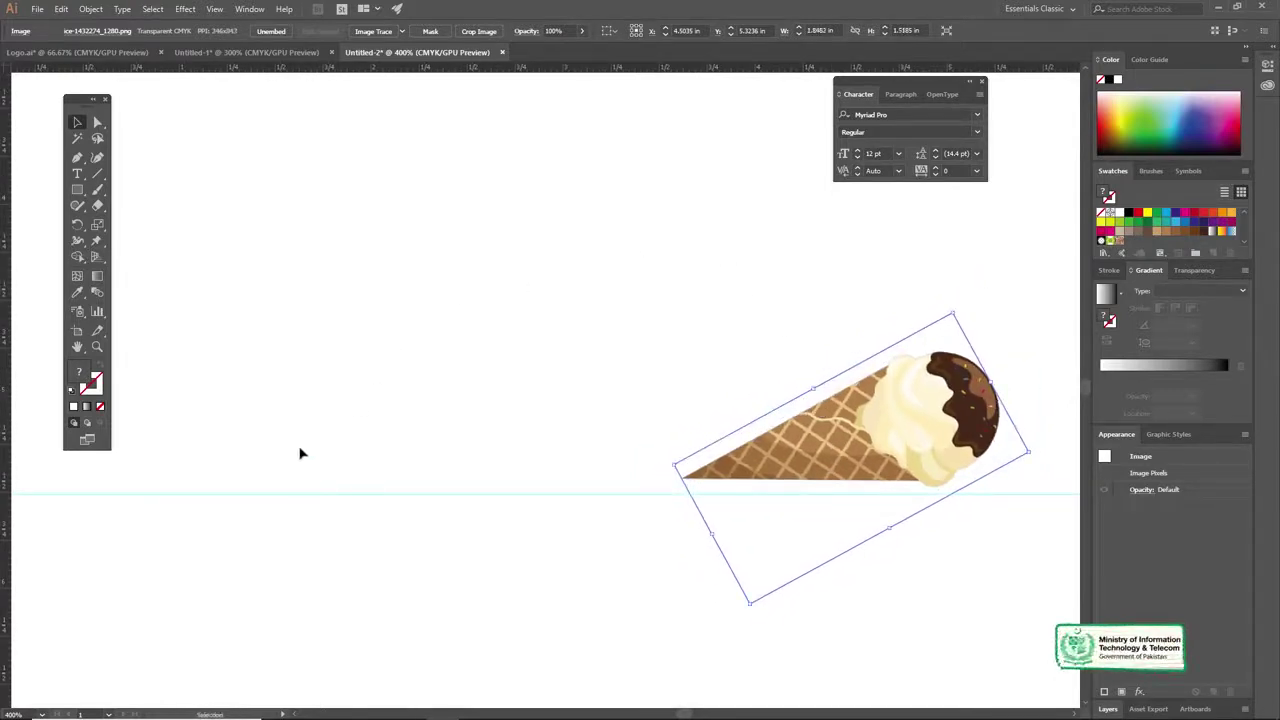
Create a copy of the ice cream rotated 30° about a point just below the cone's tip.
{"action": "left_click", "coordinate": [78, 226]}
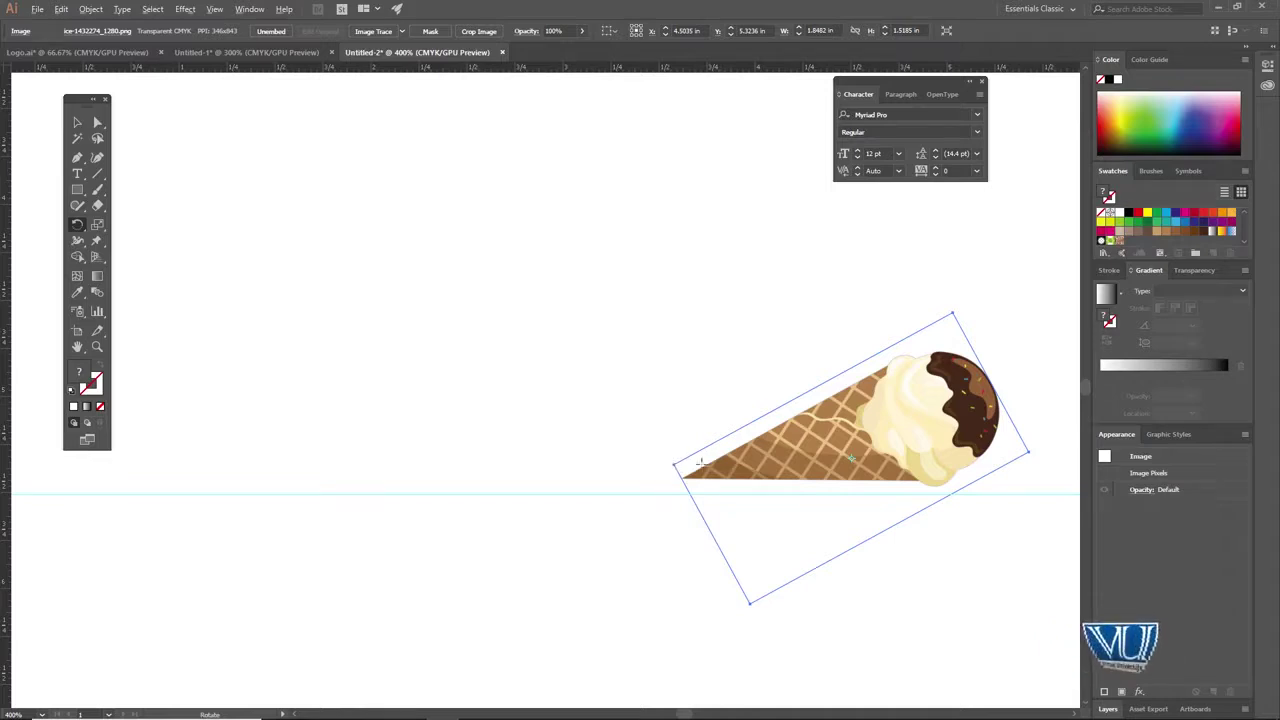
{"action": "left_click", "coordinate": [674, 540], "text": "alt"}
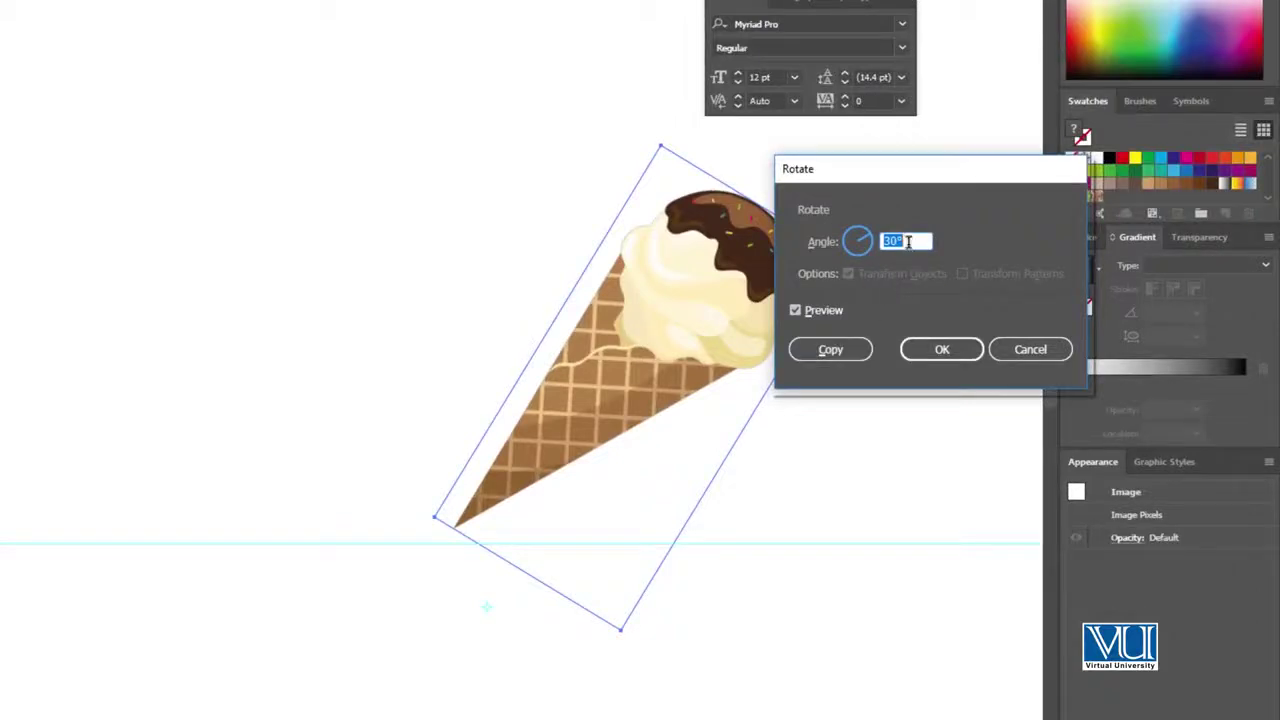
{"action": "left_click", "coordinate": [796, 311]}
{"action": "left_click", "coordinate": [800, 311]}
{"action": "double_click", "coordinate": [895, 241]}
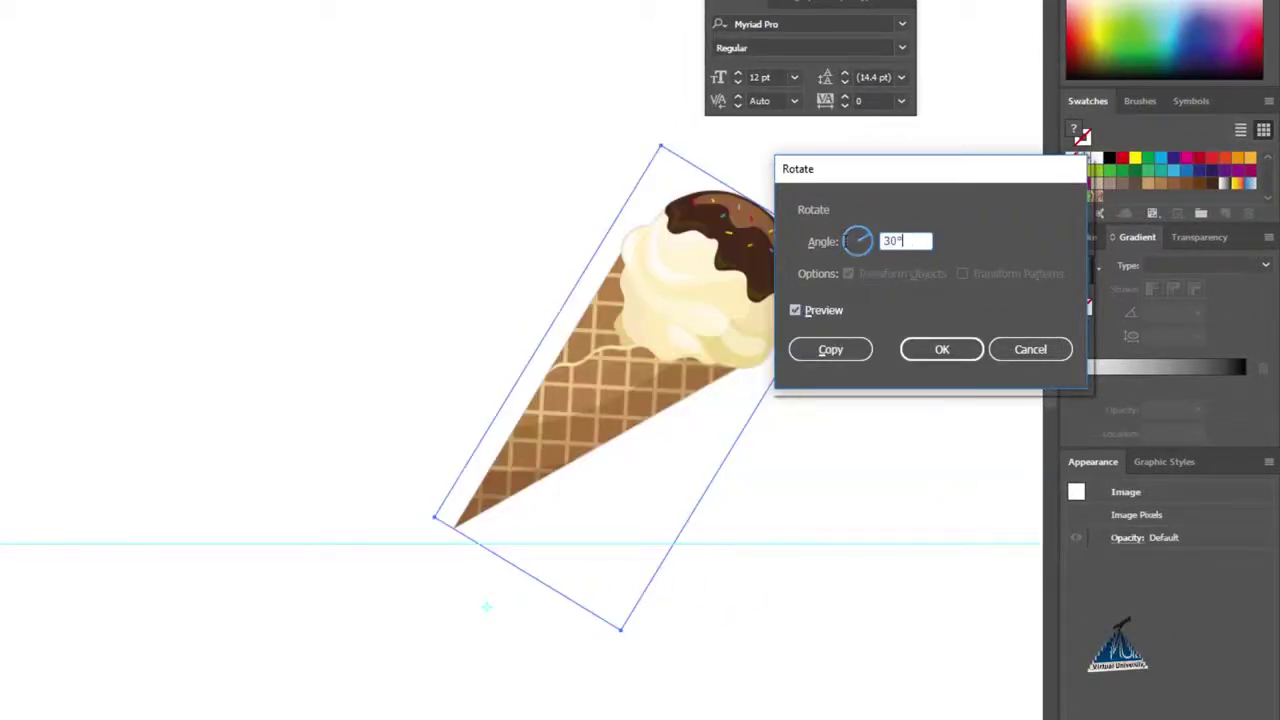
{"action": "type", "text": "30"}
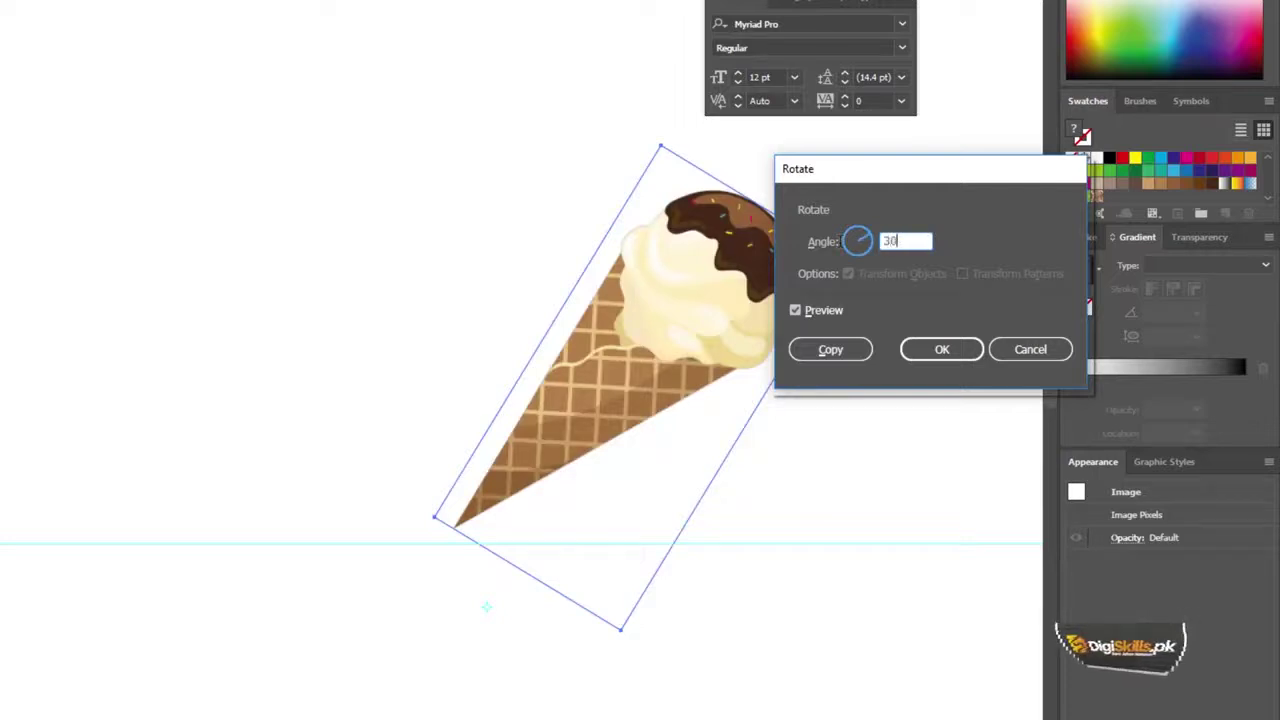
{"action": "left_click", "coordinate": [836, 350]}
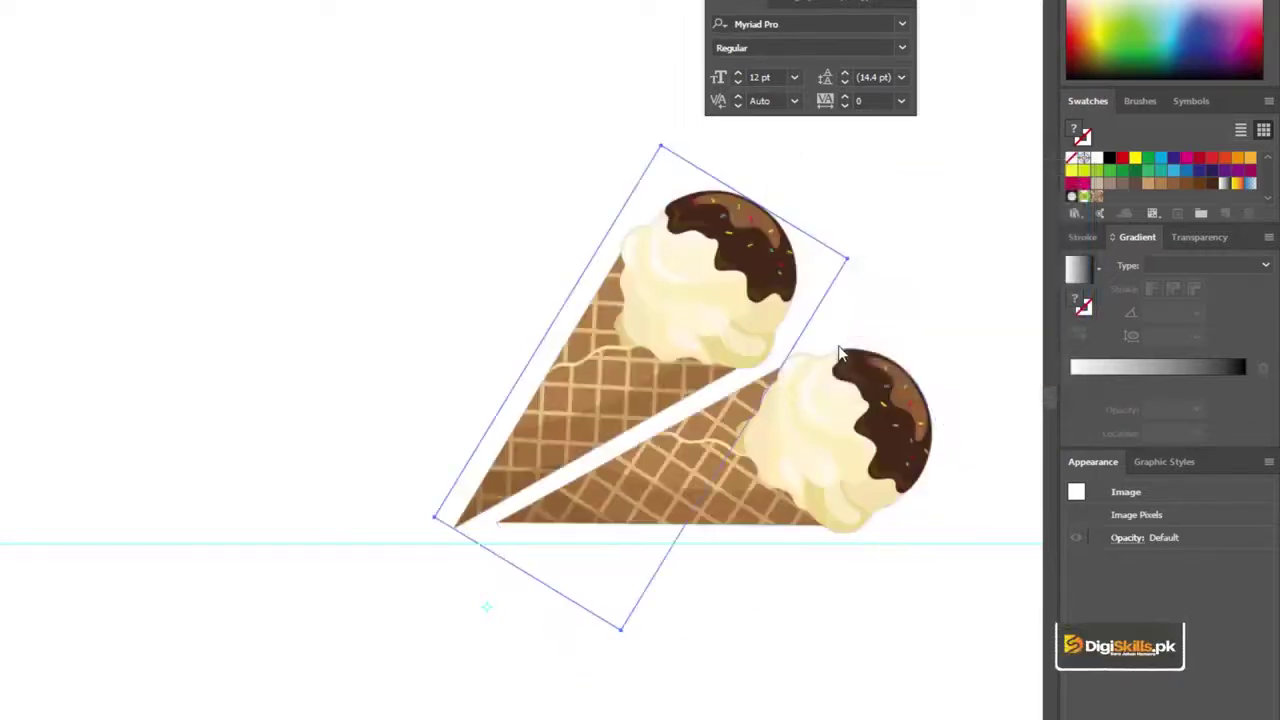
Add the third and fourth ice creams as 30° rotated copies, nudging the second and third into place beside their neighbours.
{"action": "left_click_drag", "start_coordinate": [643, 375], "coordinate": [656, 344]}
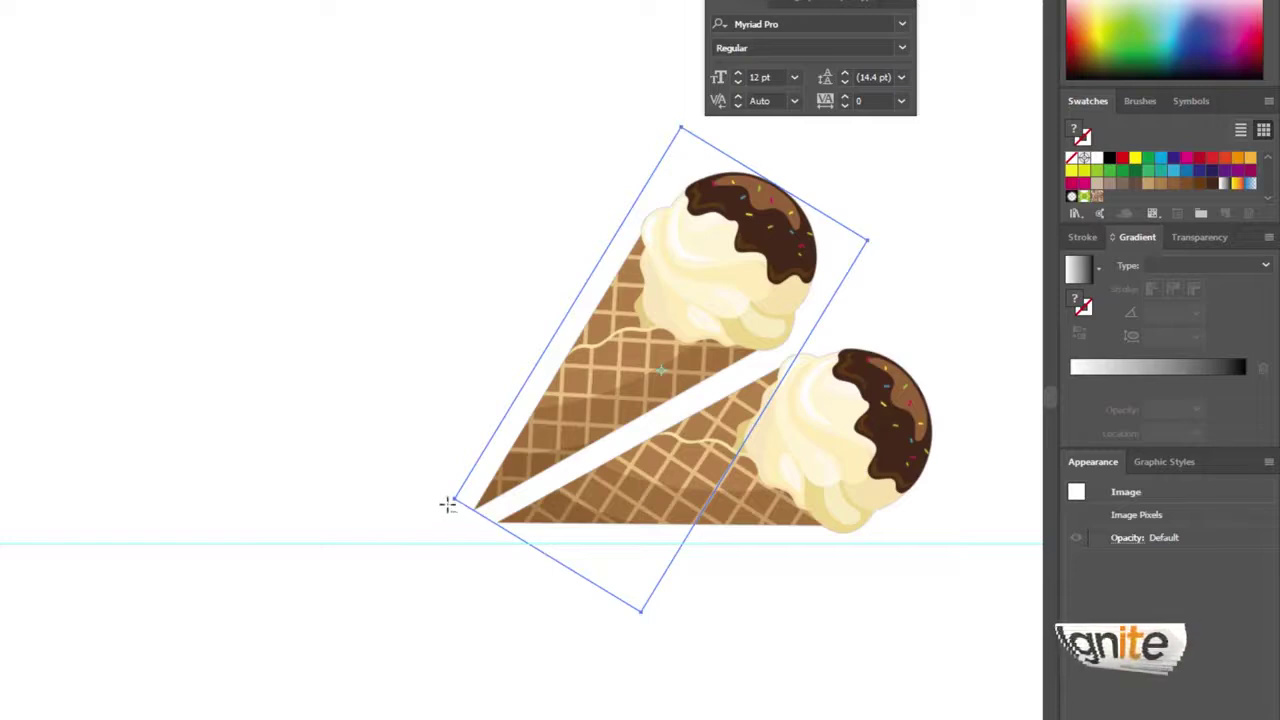
{"action": "left_click", "coordinate": [450, 510], "text": "alt"}
{"action": "left_click", "coordinate": [833, 352]}
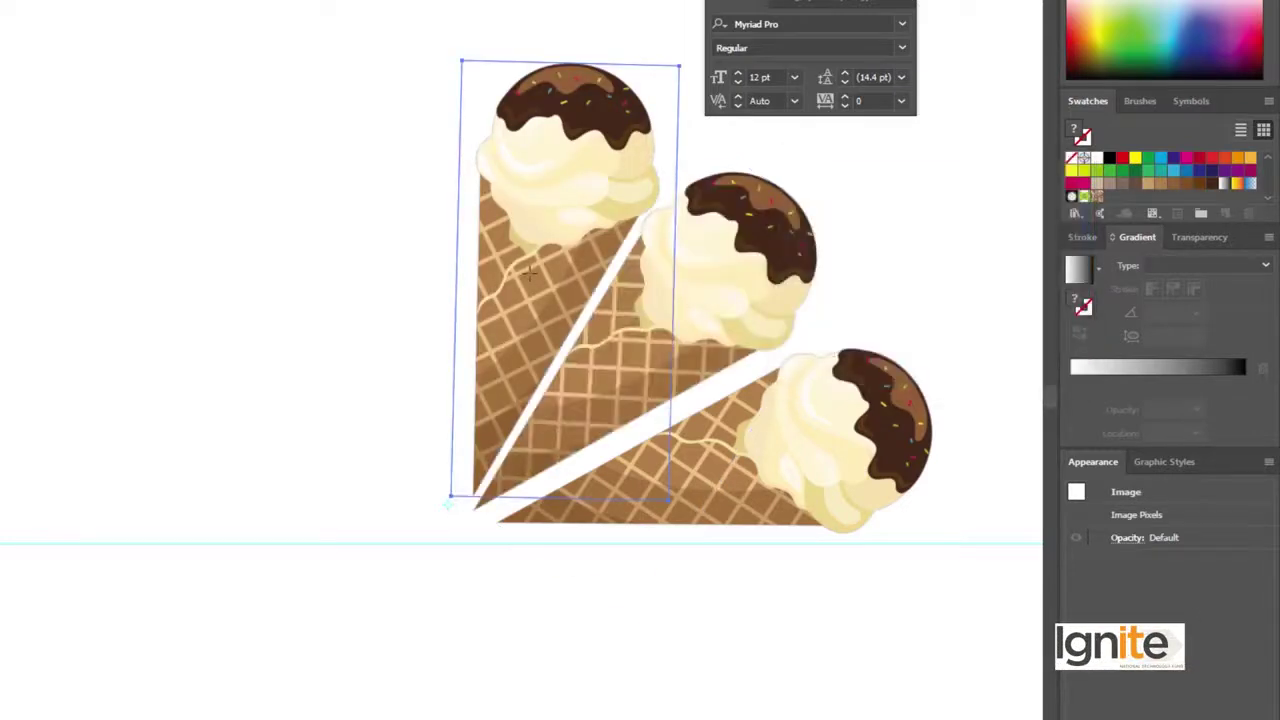
{"action": "left_click_drag", "start_coordinate": [534, 280], "coordinate": [517, 288]}
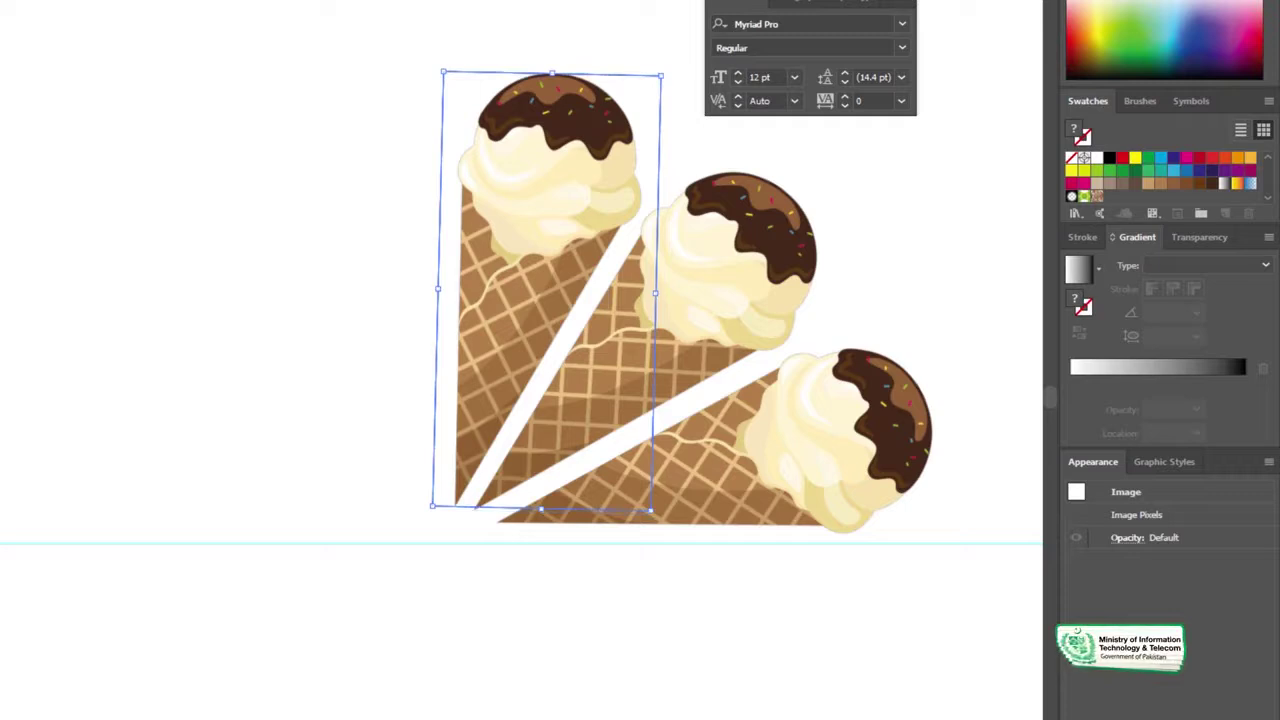
{"action": "left_click", "coordinate": [540, 545], "text": "alt"}
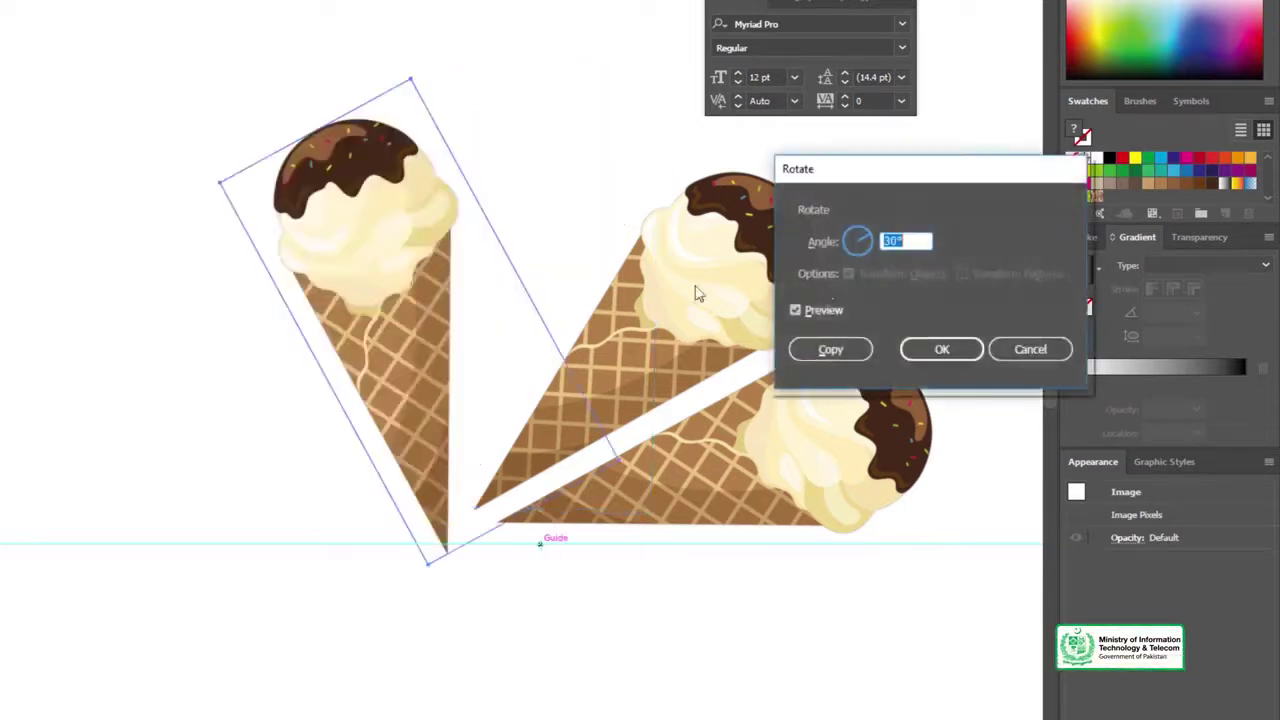
{"action": "left_click", "coordinate": [844, 352]}
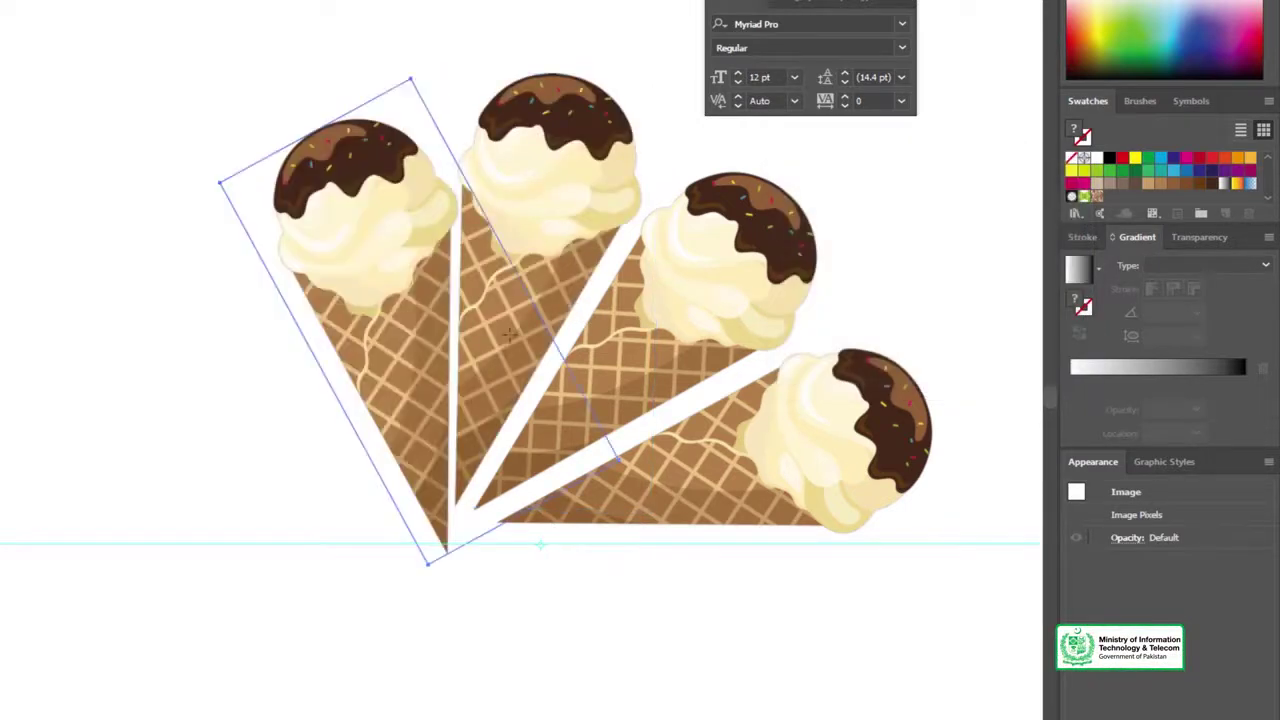
Add the fifth and sixth ice creams as 30° rotated copies, nudging the fourth and fifth into an even fan.
{"action": "mouse_move", "coordinate": [406, 350]}
{"action": "left_mouse_down"}
{"action": "mouse_move", "coordinate": [397, 340]}
{"action": "mouse_move", "coordinate": [417, 335]}
{"action": "mouse_move", "coordinate": [390, 346]}
{"action": "left_mouse_up"}
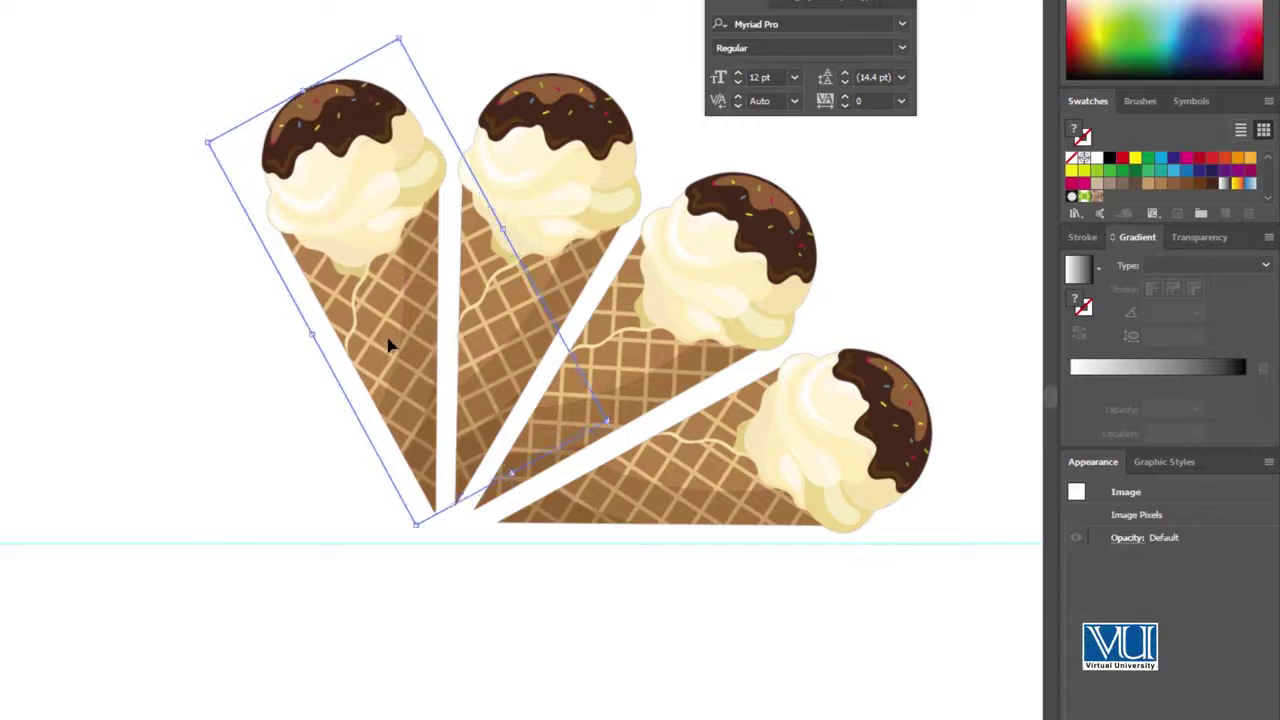
{"action": "left_click", "coordinate": [517, 492], "text": "alt"}
{"action": "left_click", "coordinate": [864, 347]}
{"action": "mouse_move", "coordinate": [270, 356]}
{"action": "left_mouse_down"}
{"action": "mouse_move", "coordinate": [229, 355]}
{"action": "mouse_move", "coordinate": [254, 357]}
{"action": "mouse_move", "coordinate": [254, 342]}
{"action": "left_mouse_up"}
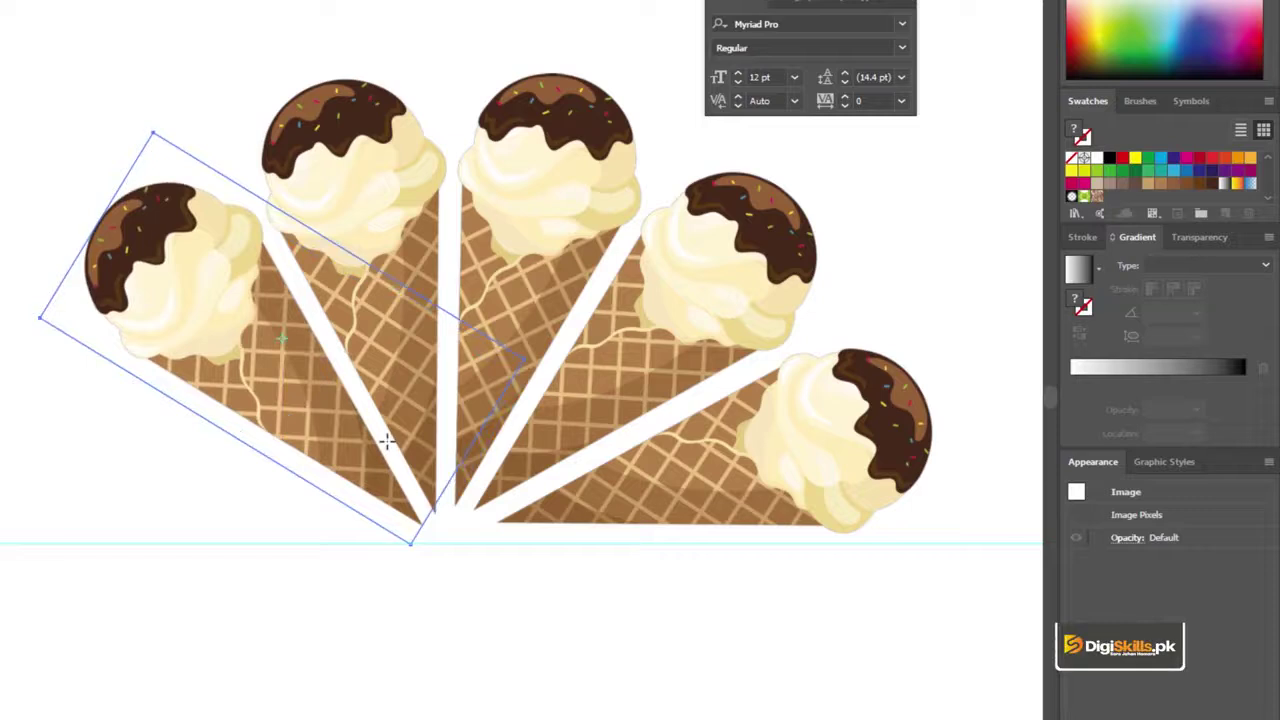
{"action": "left_click", "coordinate": [405, 474], "text": "alt"}
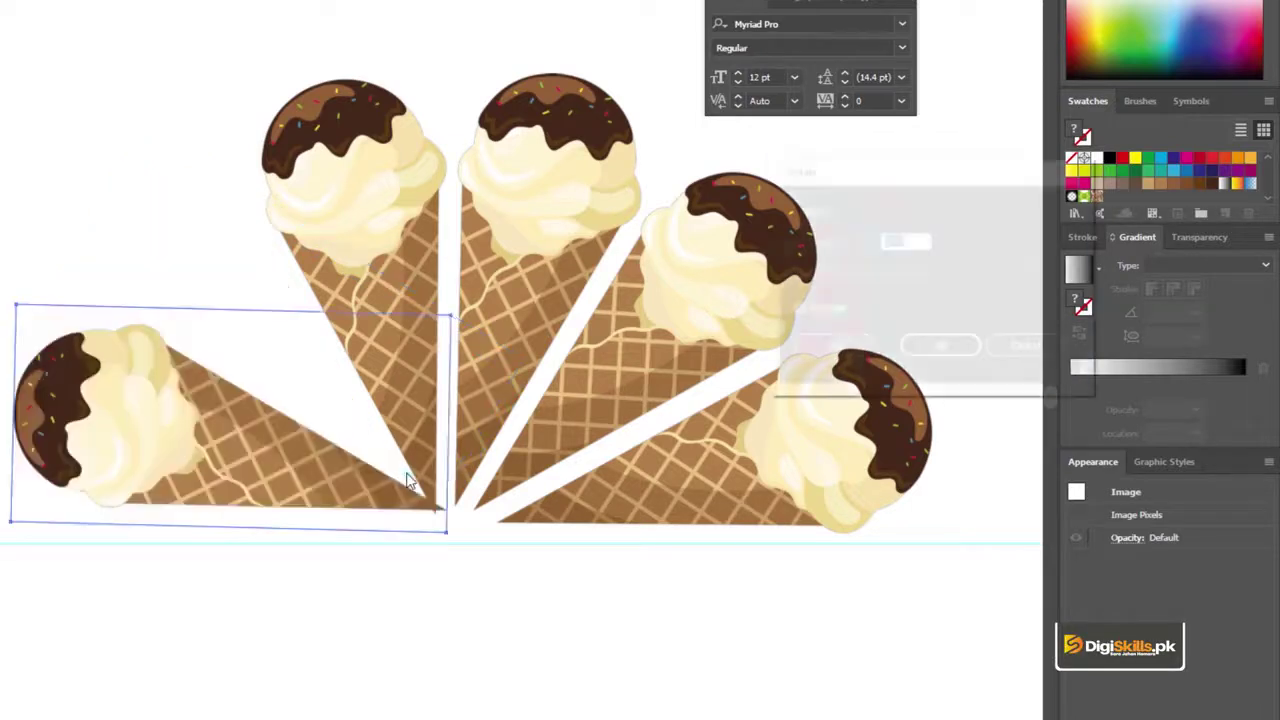
{"action": "left_click", "coordinate": [829, 349]}
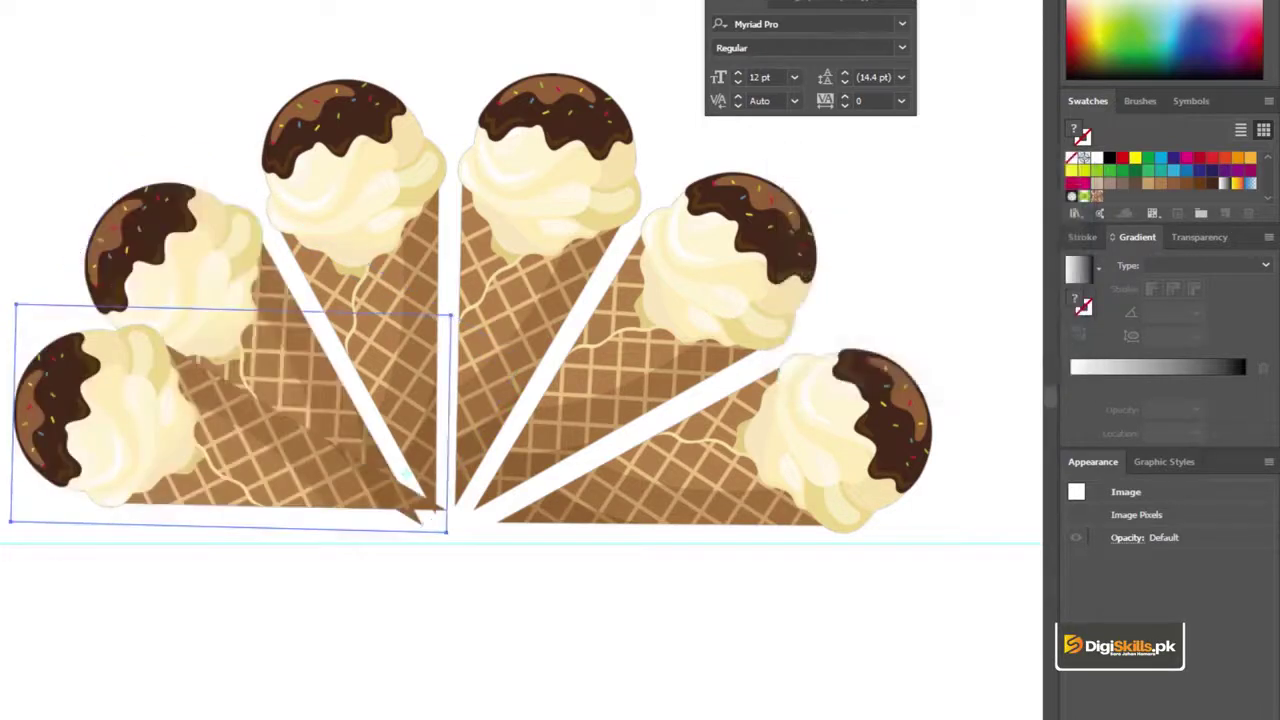
Position the sixth ice cream at the left end of the fan, level with the first, and delete the horizontal guide.
{"action": "left_click_drag", "start_coordinate": [72, 395], "coordinate": [108, 436]}
{"action": "left_click", "coordinate": [486, 520]}
{"action": "left_click", "coordinate": [244, 295]}
{"action": "left_click", "coordinate": [358, 402]}
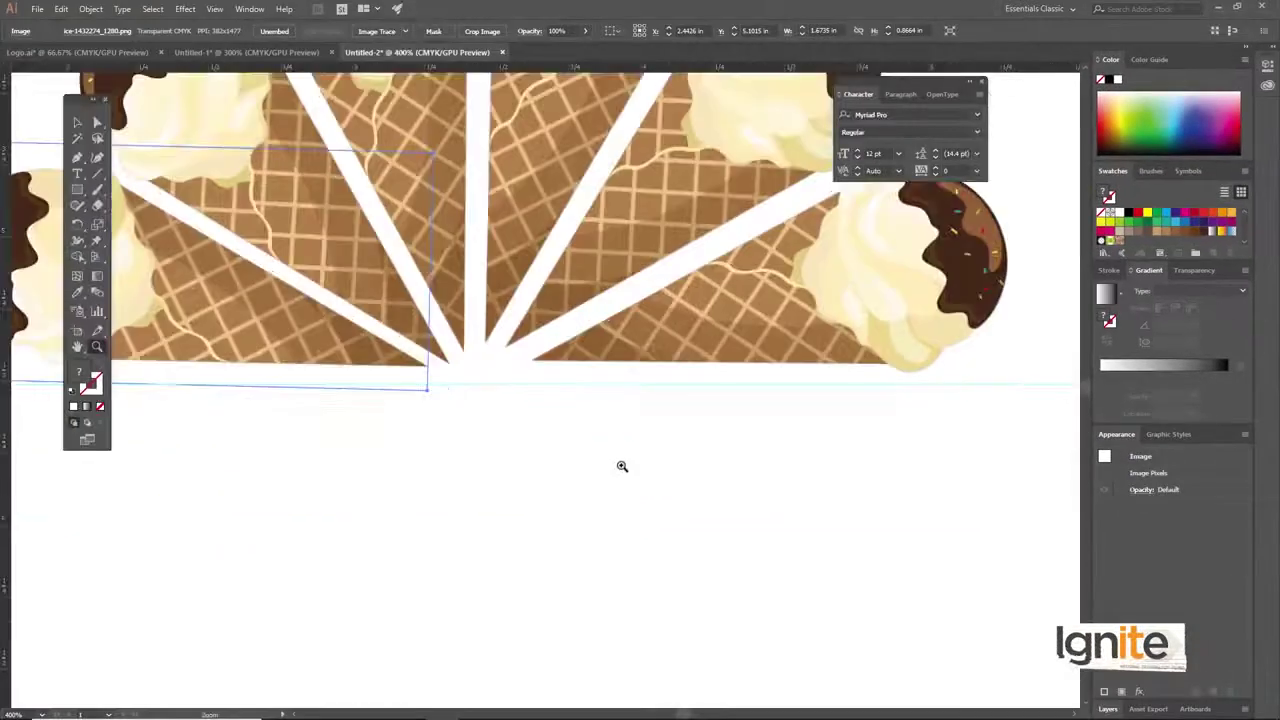
{"action": "left_click", "coordinate": [520, 386]}
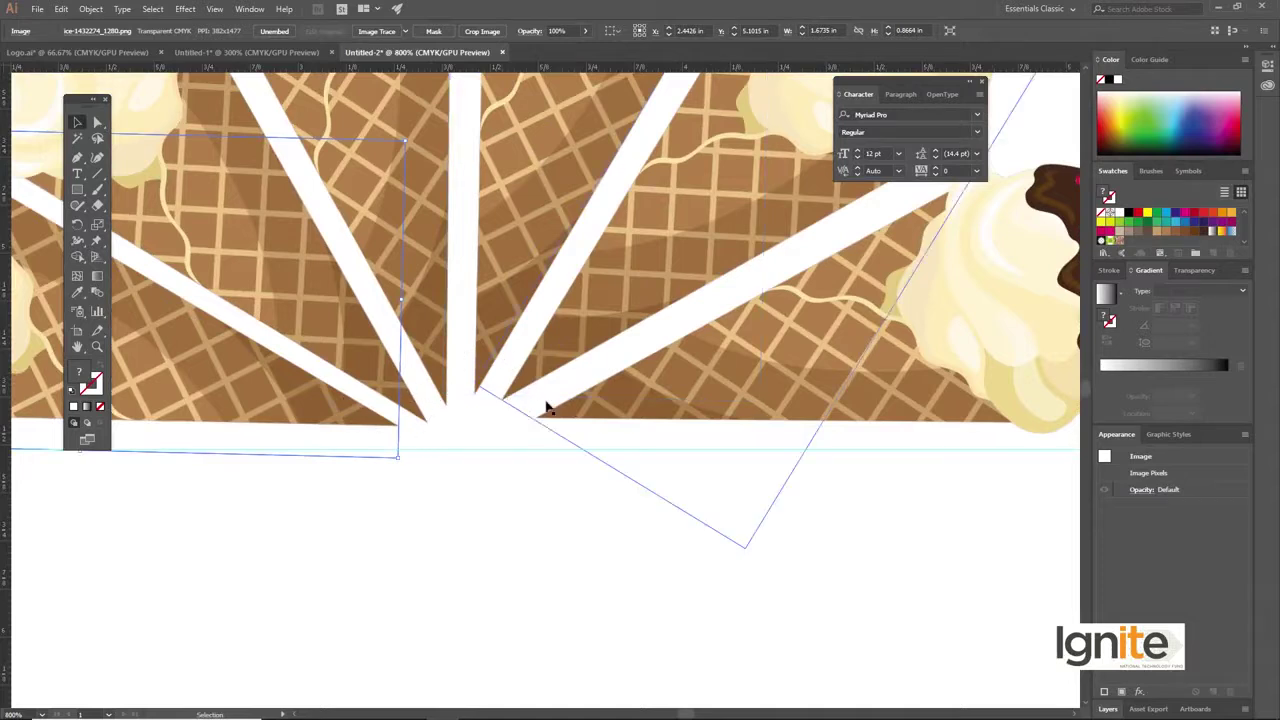
{"action": "key", "text": "ctrl+minus"}
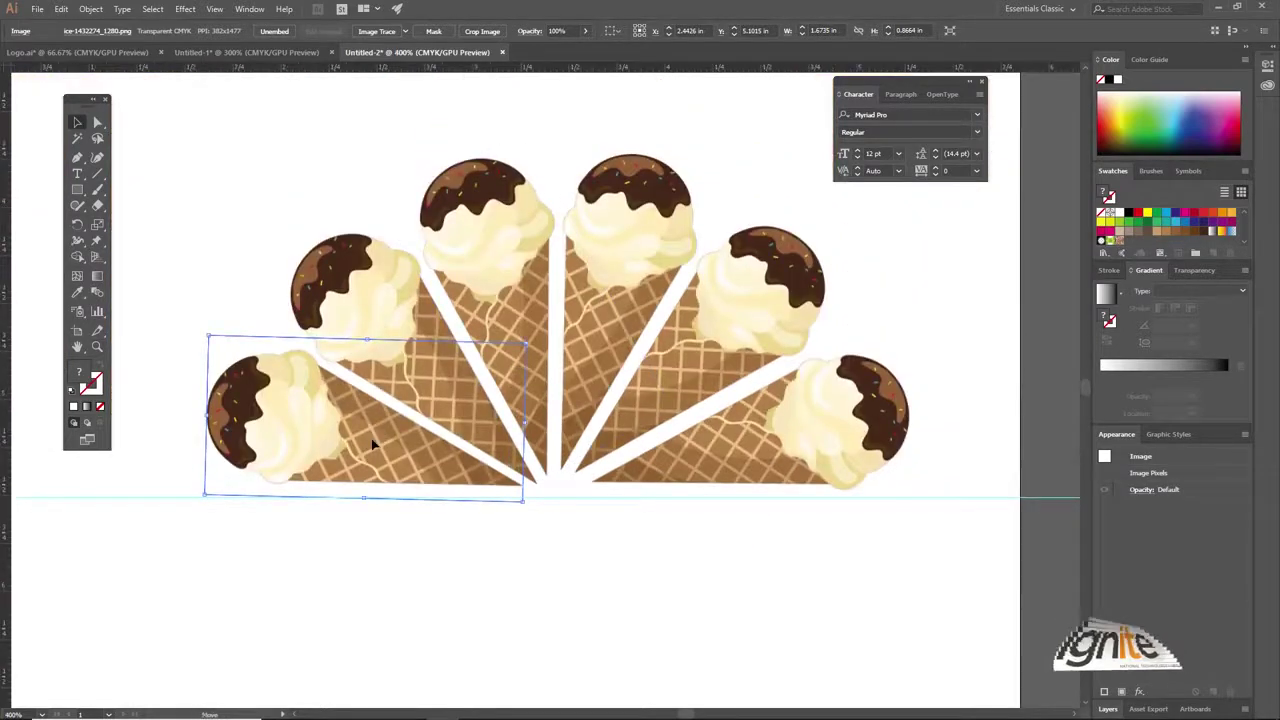
{"action": "left_click_drag", "start_coordinate": [372, 444], "coordinate": [374, 449]}
{"action": "key", "text": "ctrl+minus"}
{"action": "left_click", "coordinate": [894, 462]}
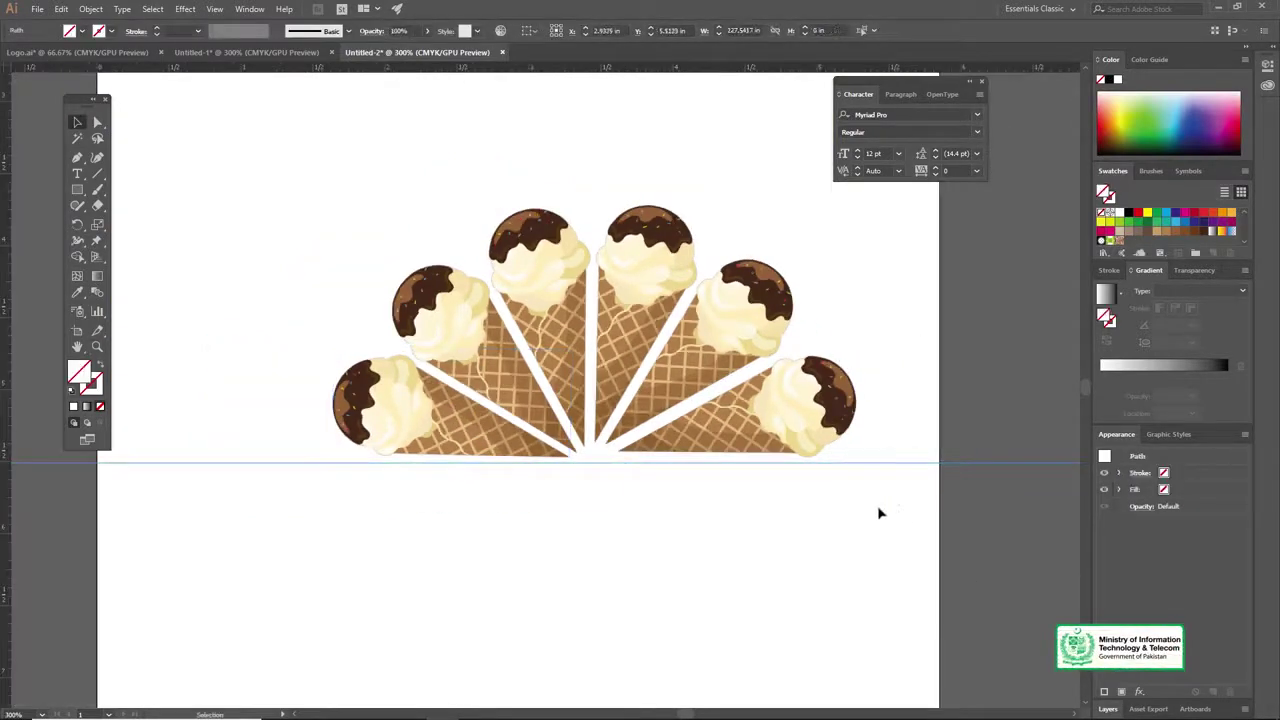
{"action": "key", "text": "Delete"}
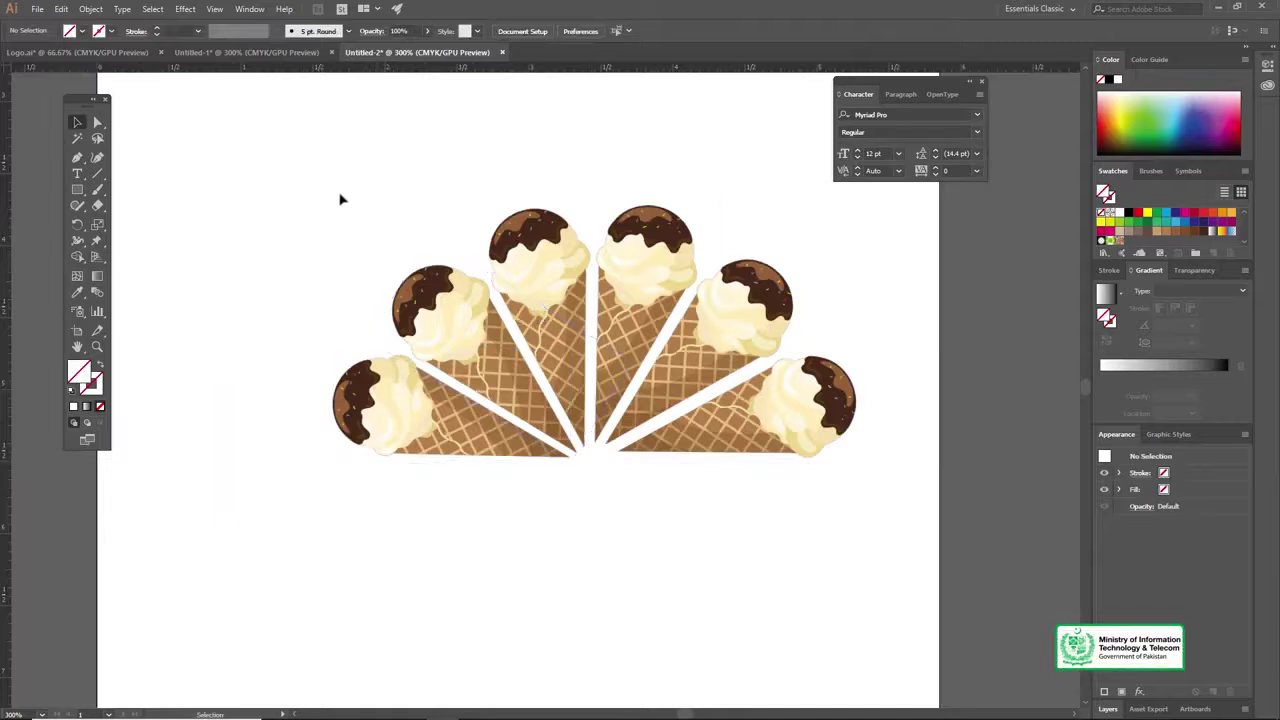
Nudge the four right-hand ice creams slightly right, and shift all five beside the leftmost one slightly right and up.
{"action": "key", "text": "ctrl+a"}
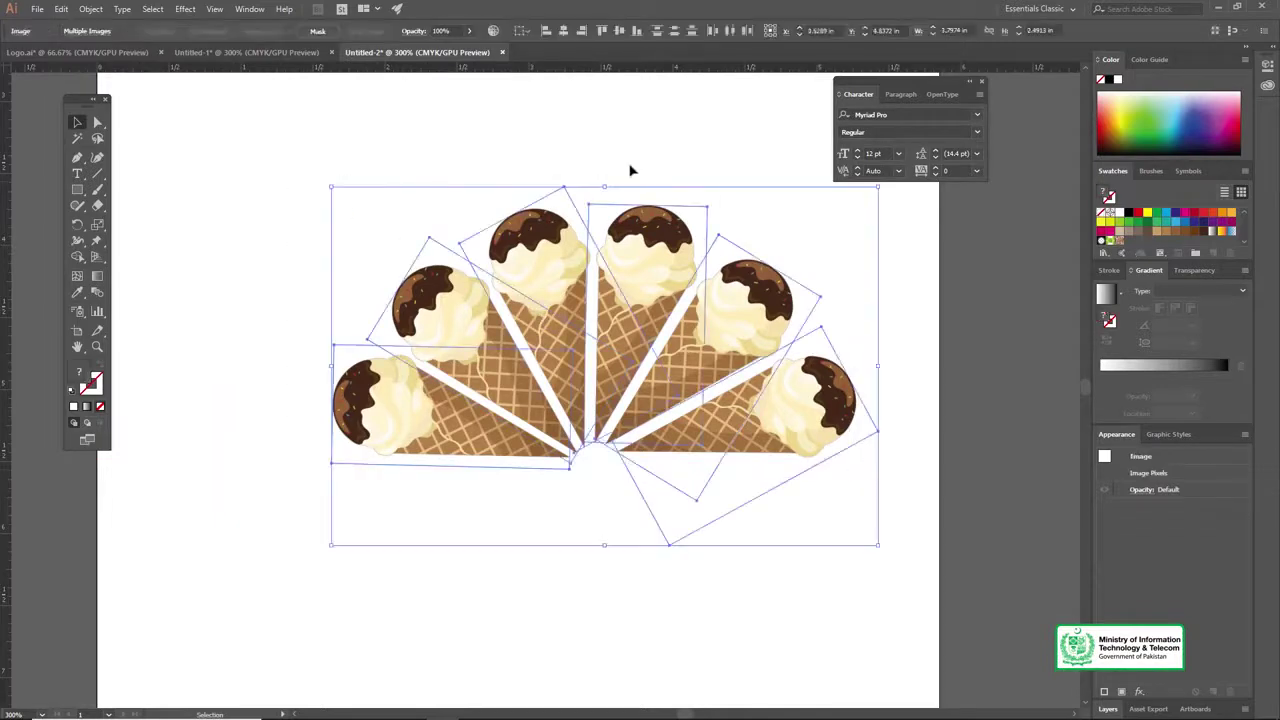
{"action": "left_click", "coordinate": [637, 141]}
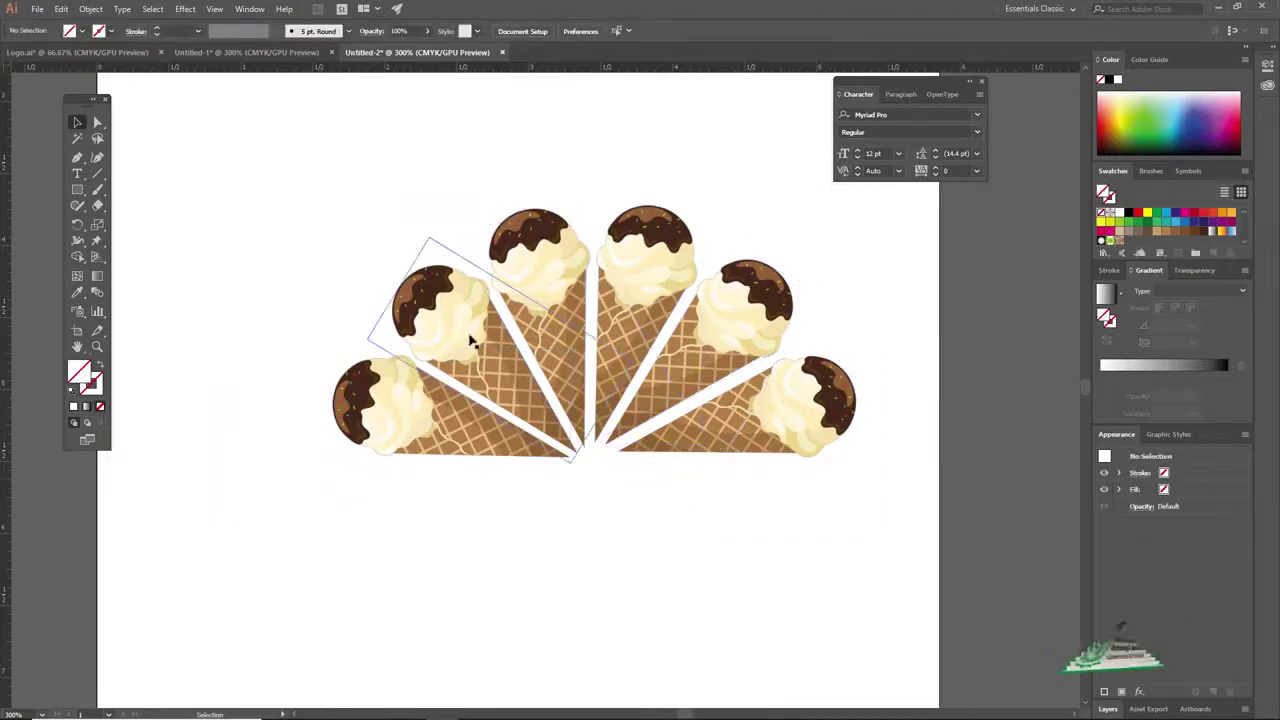
{"action": "left_click_drag", "start_coordinate": [538, 175], "coordinate": [900, 394]}
{"action": "left_click", "coordinate": [791, 234]}
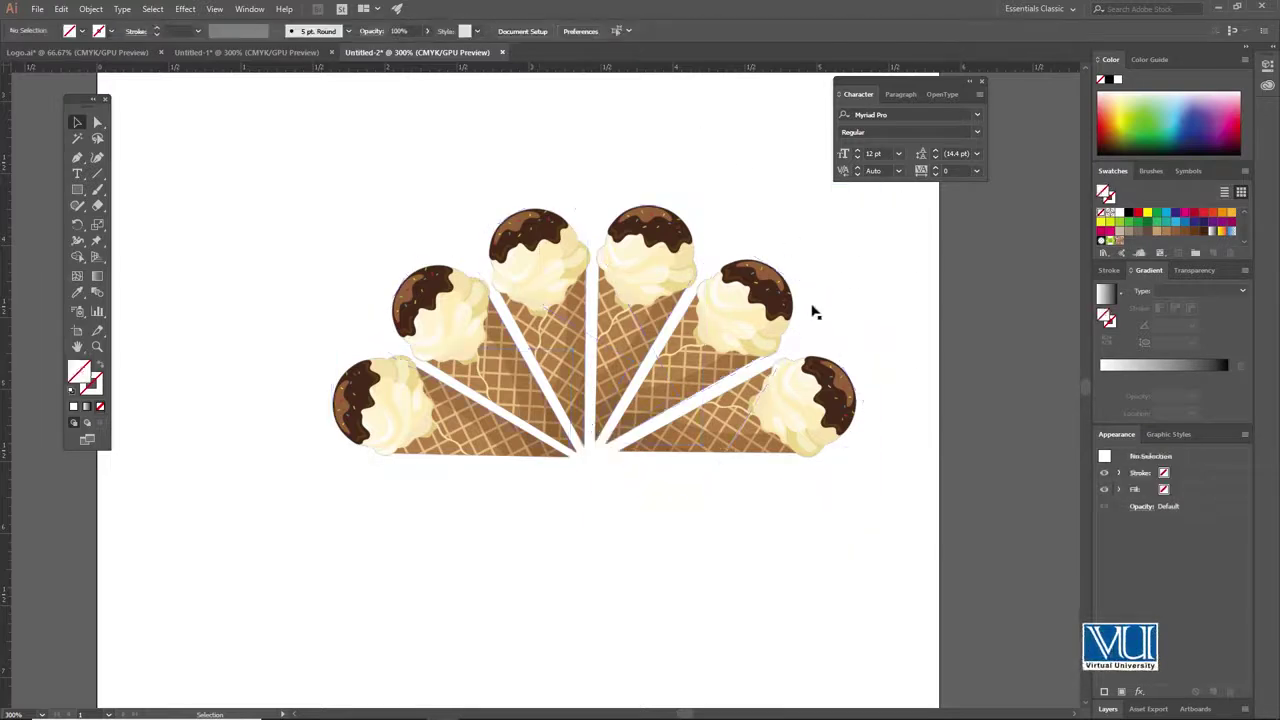
{"action": "key", "text": "ctrl+a"}
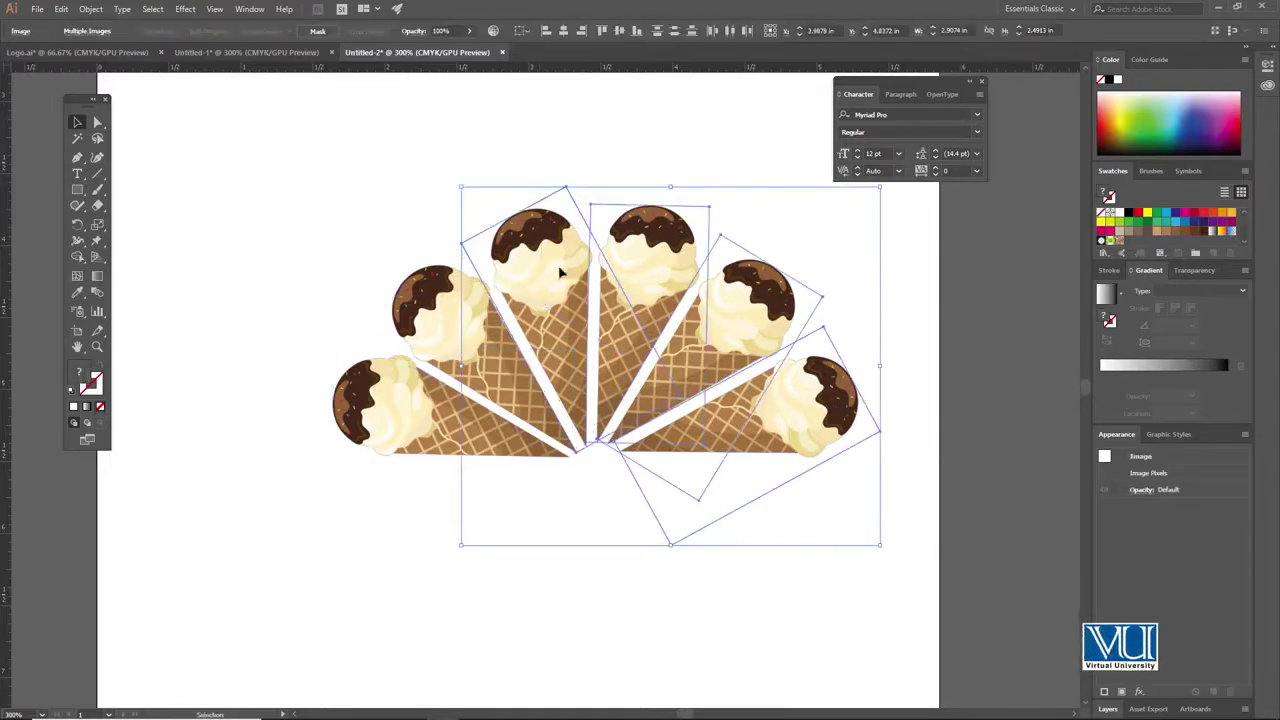
{"action": "left_click", "coordinate": [452, 312], "text": "shift"}
{"action": "key", "text": "Right"}
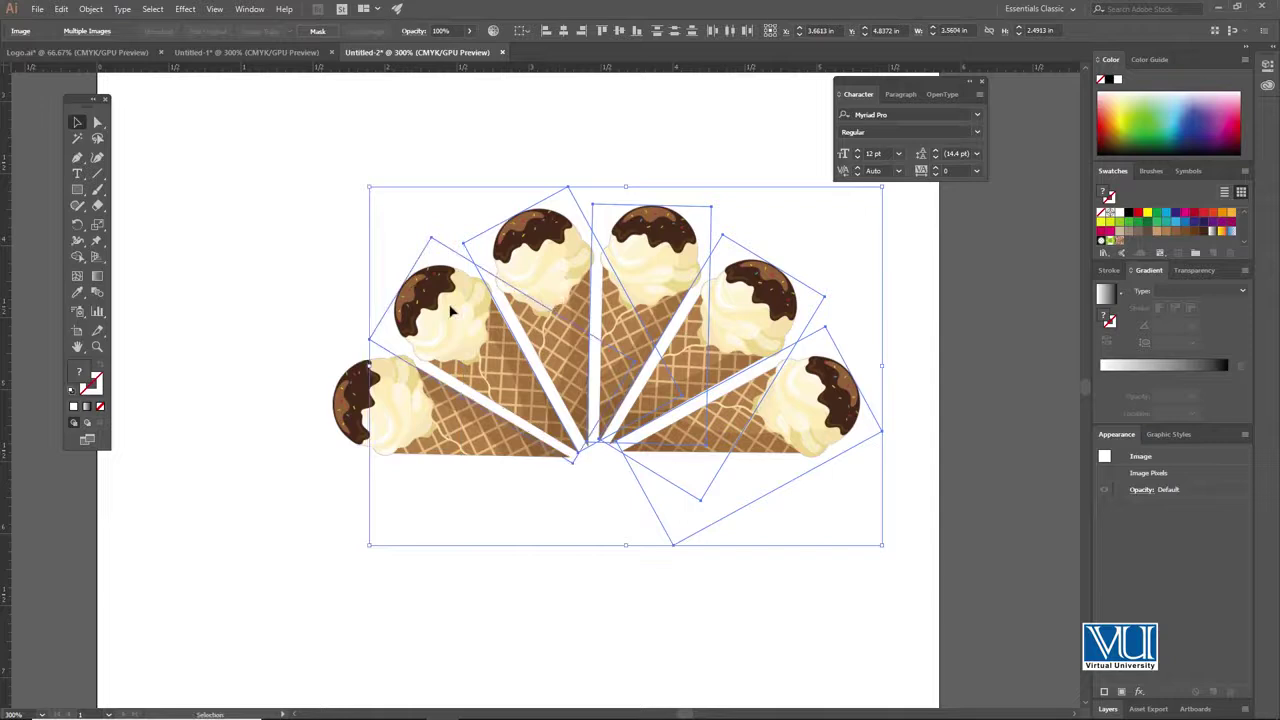
{"action": "key", "text": "Up"}
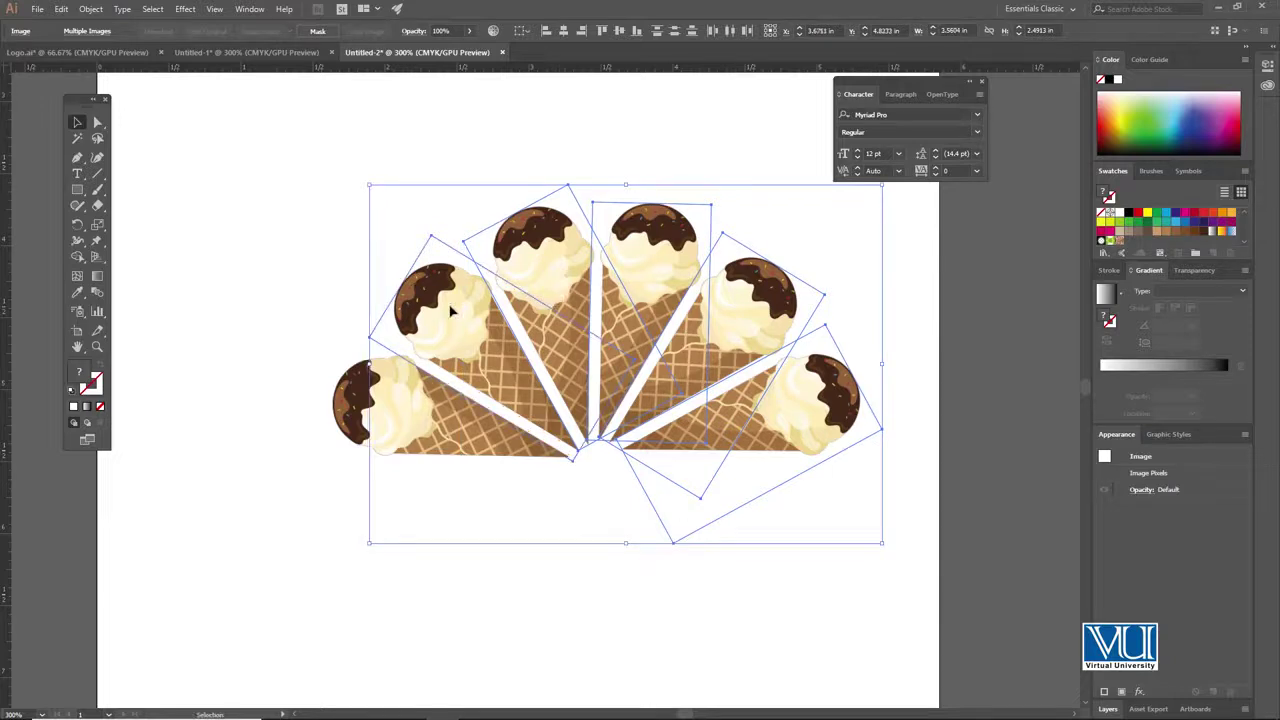
{"action": "left_click", "coordinate": [515, 200]}
Rotate all six ice creams together slightly clockwise to level the fan's base, and group them.
{"action": "left_click_drag", "start_coordinate": [307, 176], "coordinate": [877, 487]}
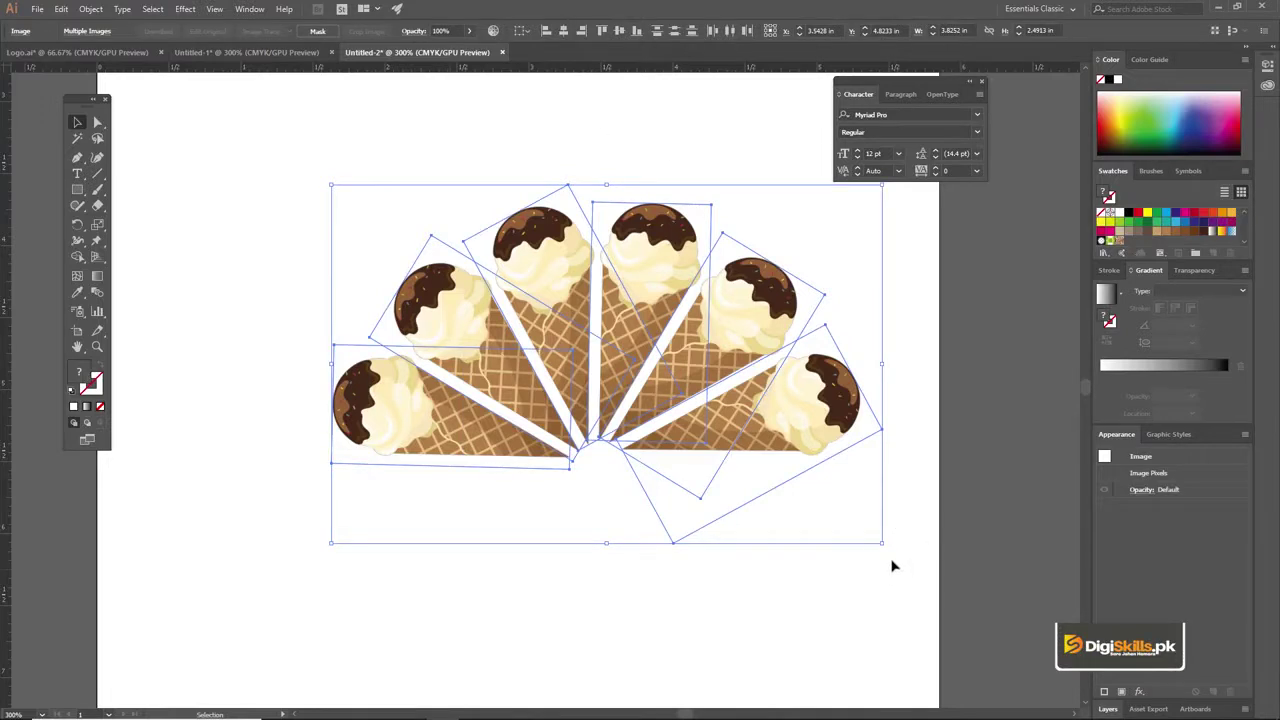
{"action": "mouse_move", "coordinate": [888, 550]}
{"action": "left_mouse_down"}
{"action": "mouse_move", "coordinate": [860, 560]}
{"action": "mouse_move", "coordinate": [883, 546]}
{"action": "left_mouse_up"}
{"action": "left_click", "coordinate": [624, 550]}
{"action": "left_click_drag", "start_coordinate": [348, 146], "coordinate": [898, 489]}
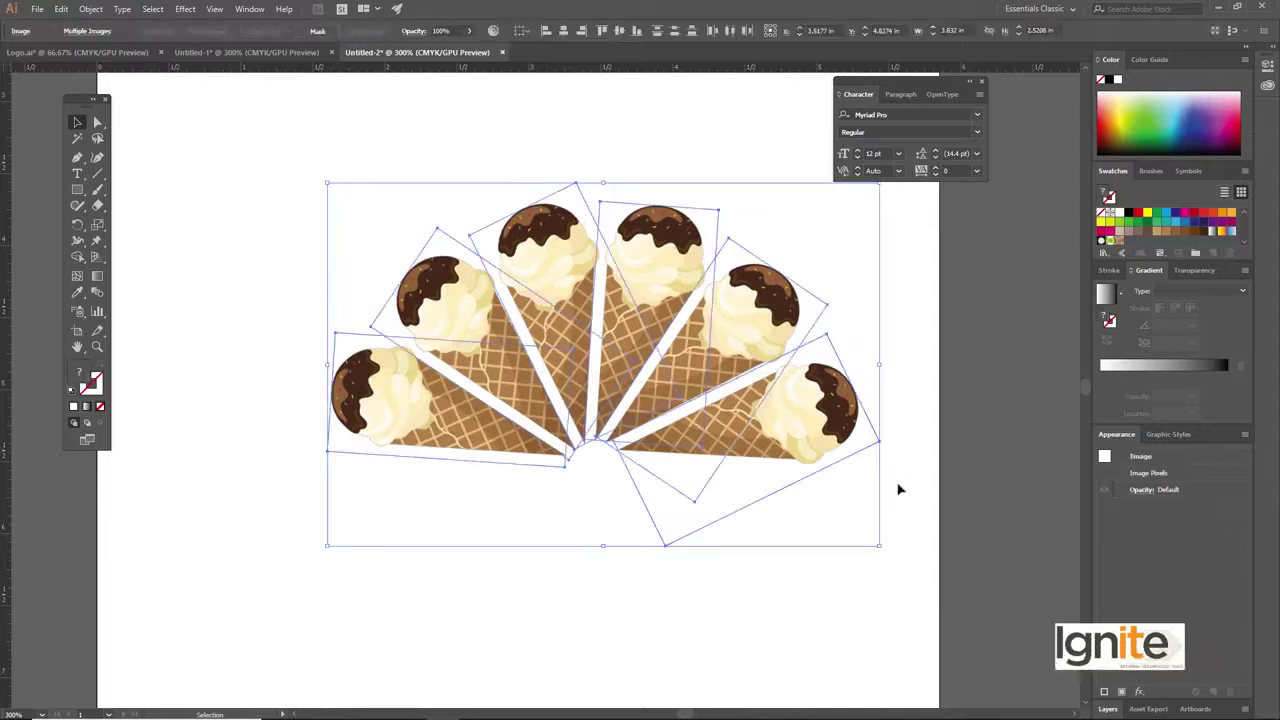
{"action": "left_click_drag", "start_coordinate": [883, 548], "coordinate": [880, 546]}
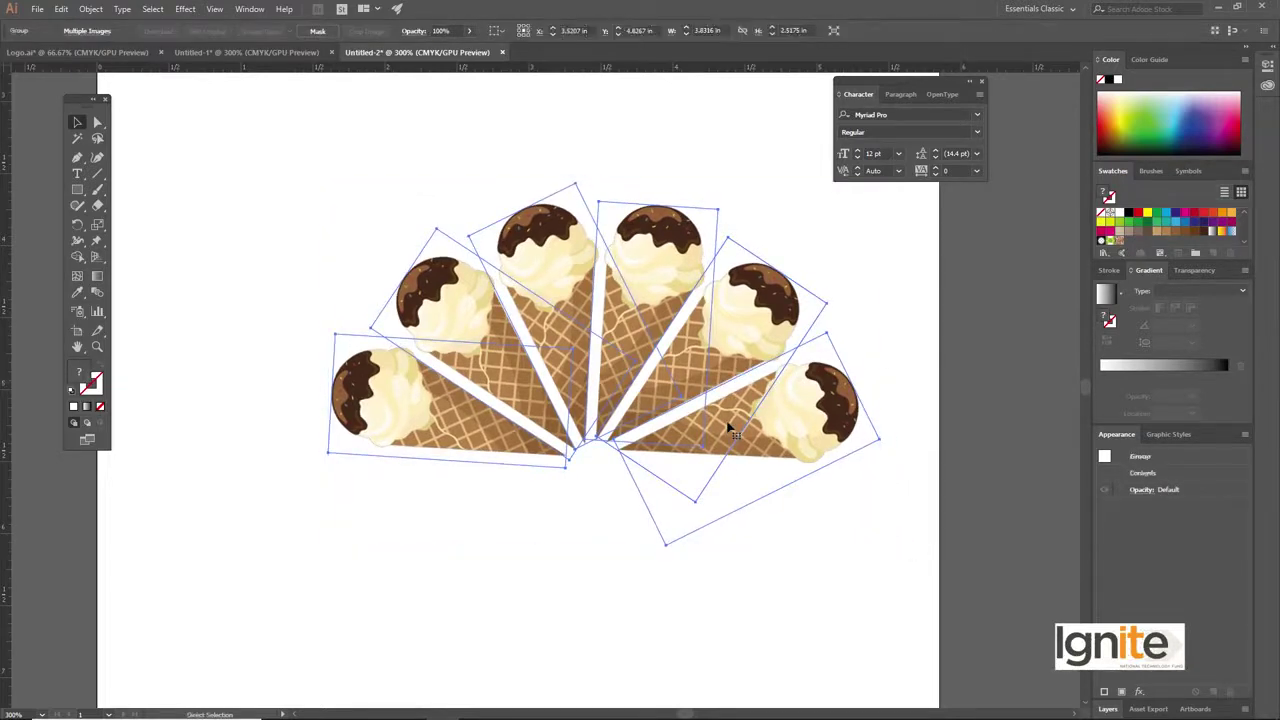
Level the ice cream group against a horizontal guide placed along its base, and copy it for use in Photoshop.
{"action": "left_click", "coordinate": [508, 75]}
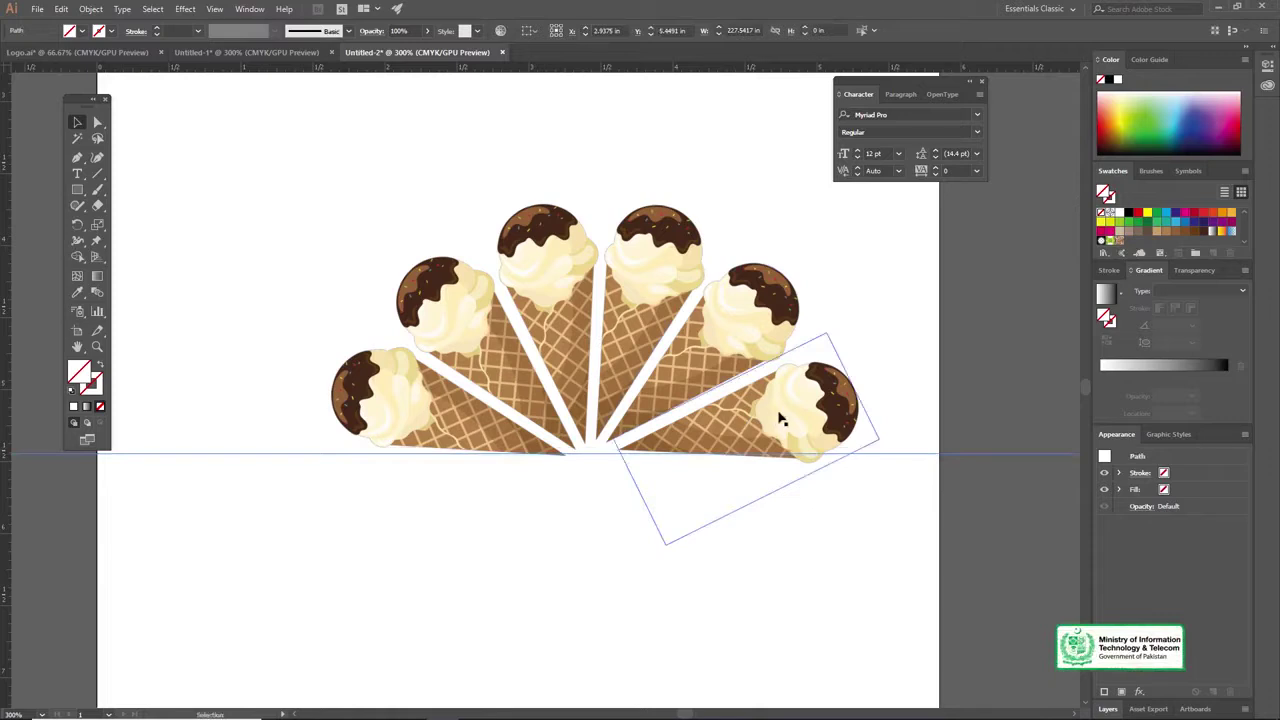
{"action": "left_click", "coordinate": [728, 375]}
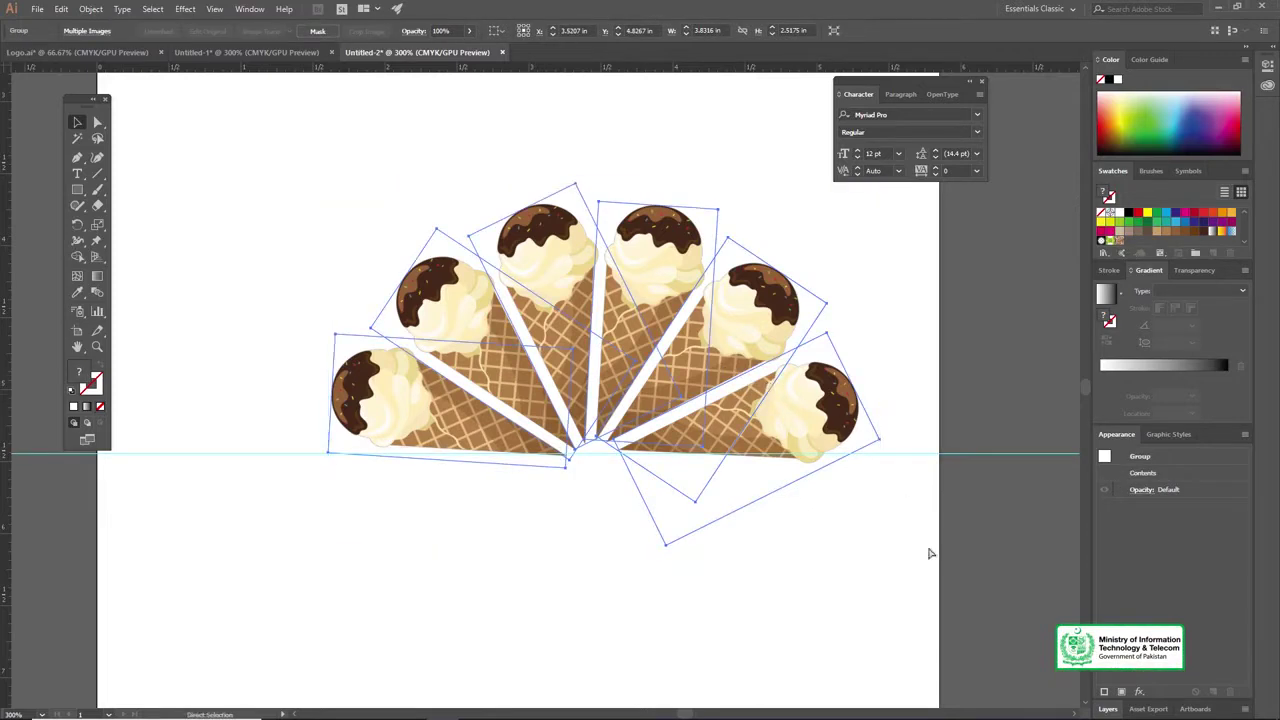
{"action": "left_click_drag", "start_coordinate": [883, 551], "coordinate": [886, 554]}
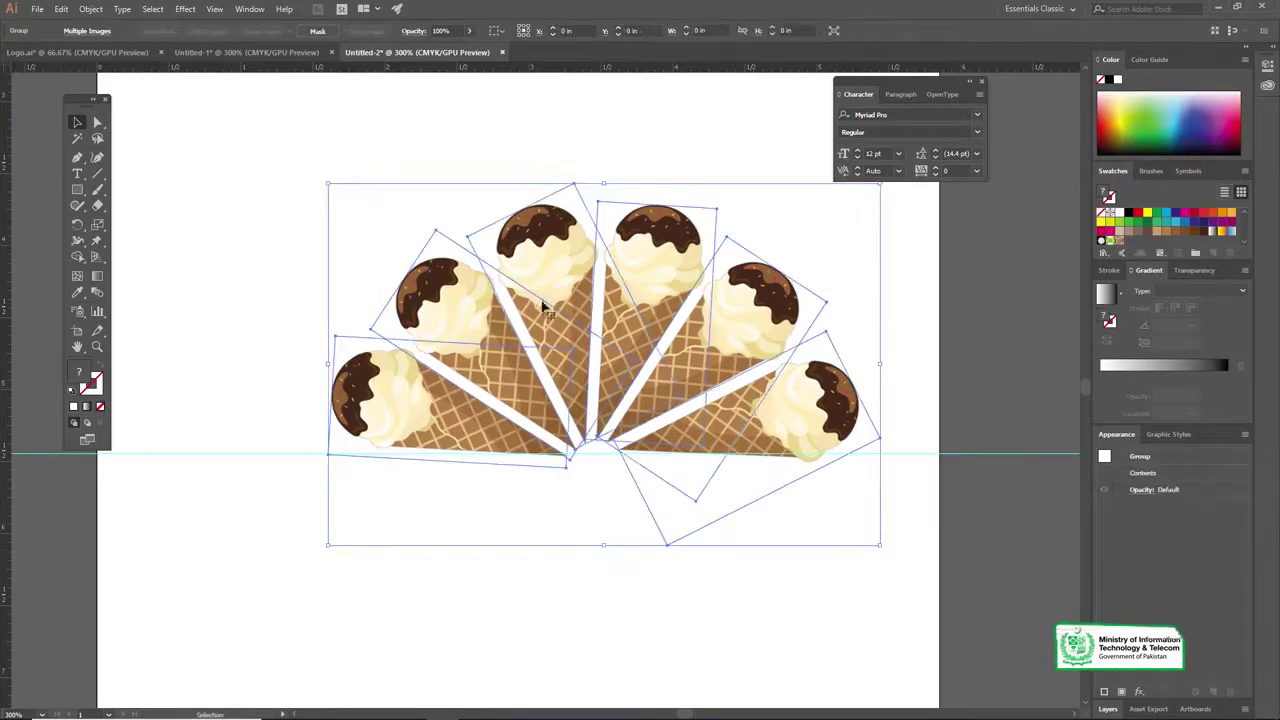
{"action": "left_click", "coordinate": [97, 122]}
{"action": "key", "text": "v"}
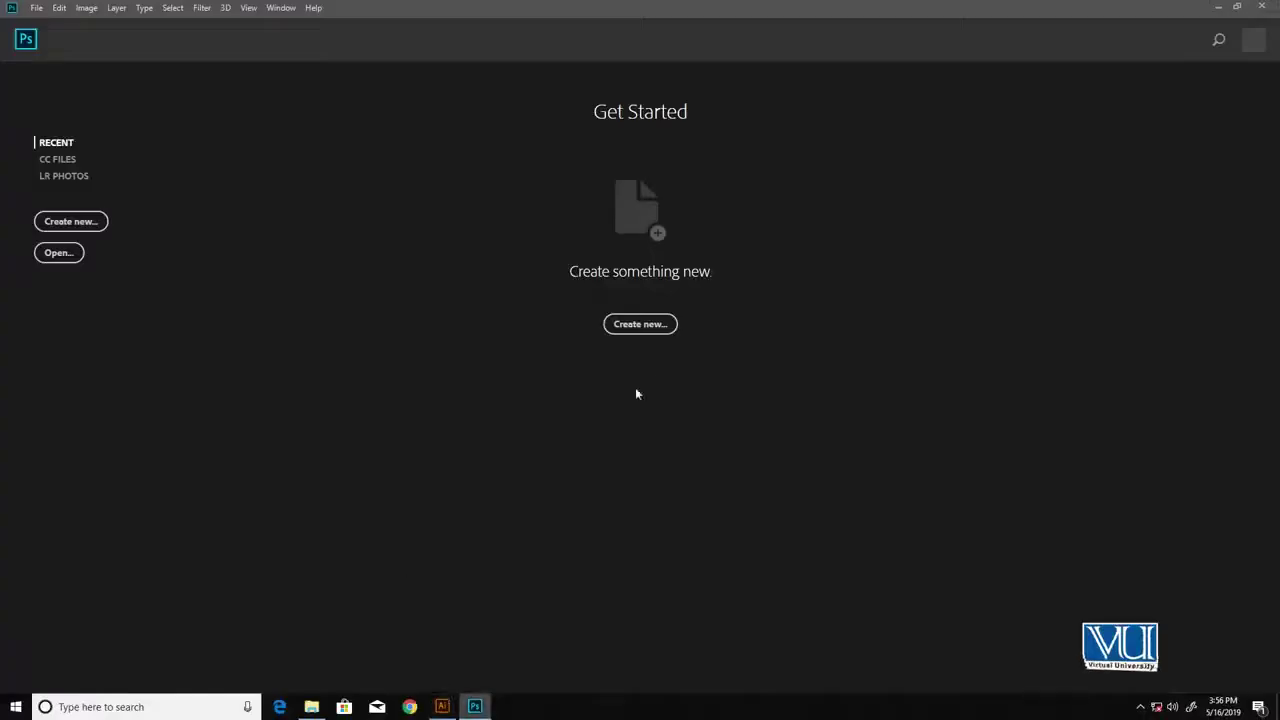
Create a new Photoshop print document 8 × 8 inches at 300 pixels/inch in CMYK Color.
{"action": "left_click", "coordinate": [653, 330]}
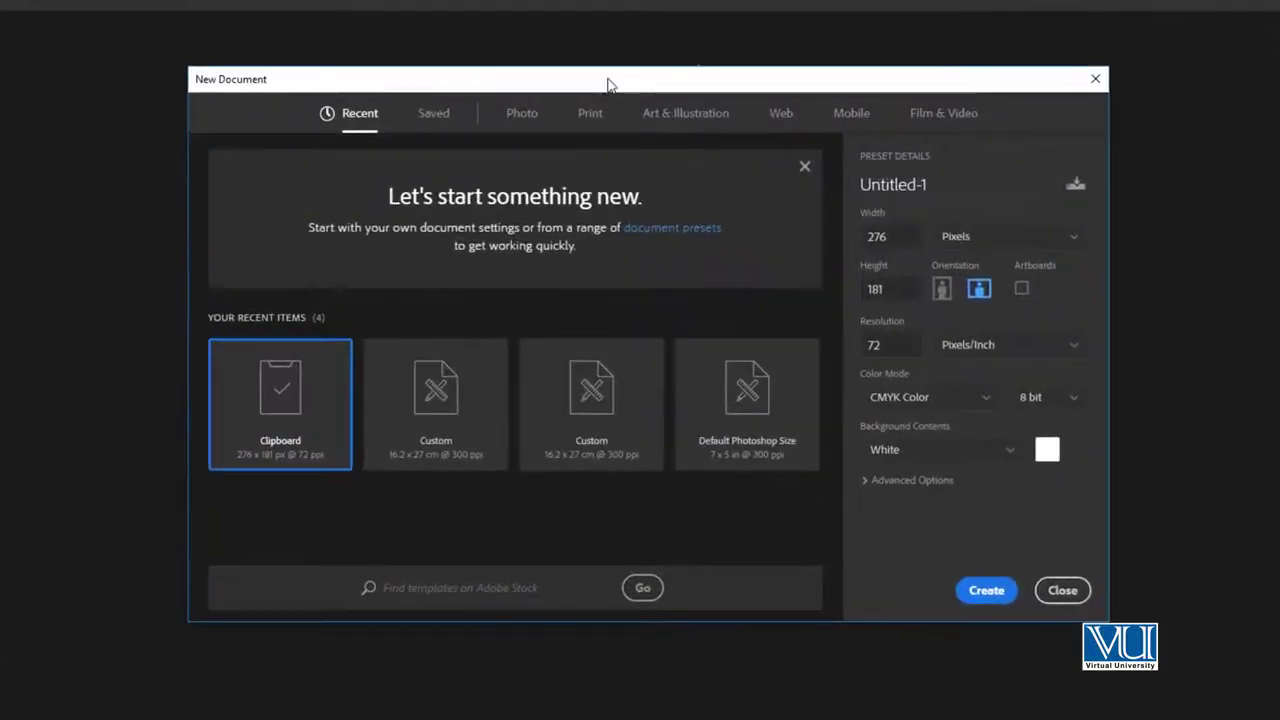
{"action": "left_click", "coordinate": [589, 114]}
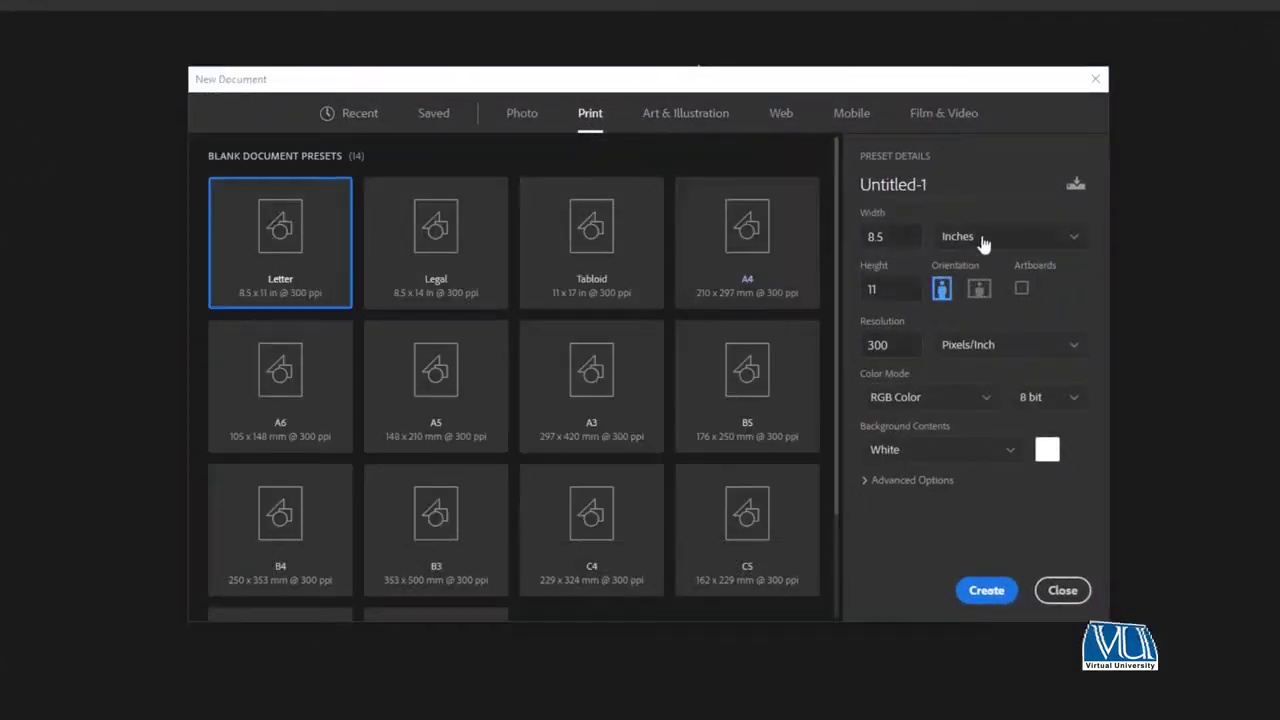
{"action": "left_click", "coordinate": [852, 235]}
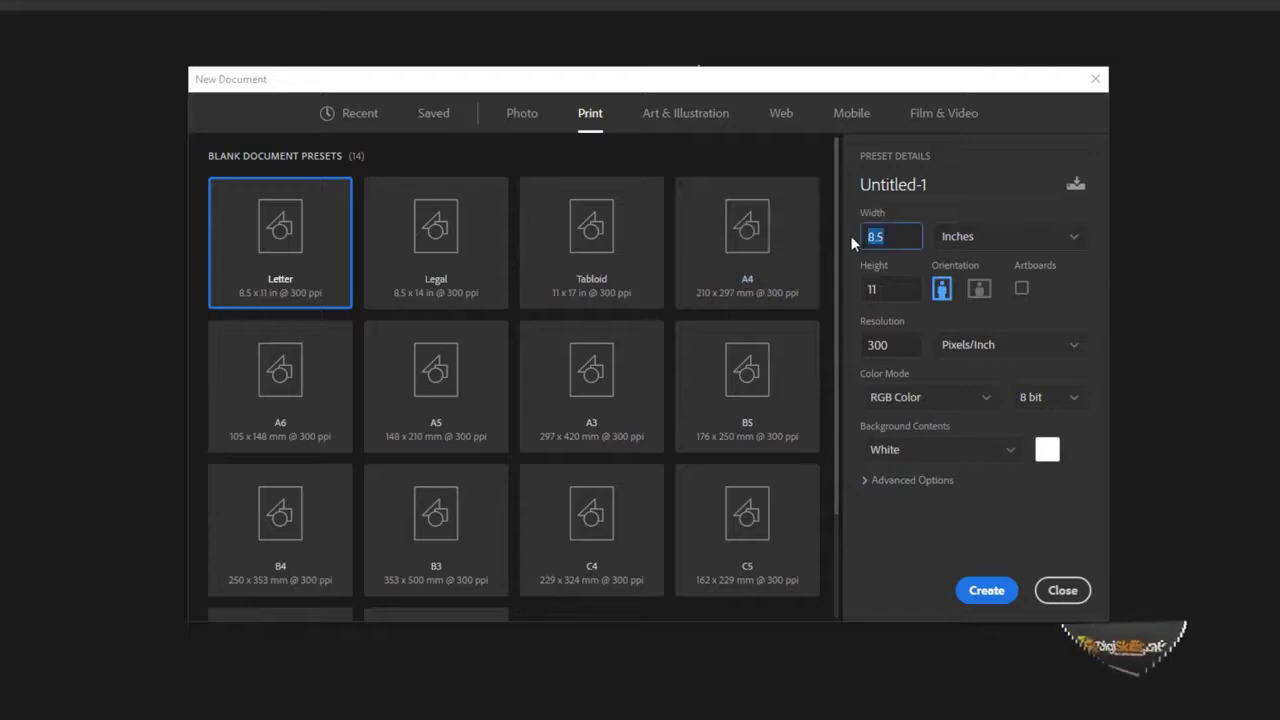
{"action": "type", "text": "8"}
{"action": "key", "text": "Tab"}
{"action": "type", "text": "8"}
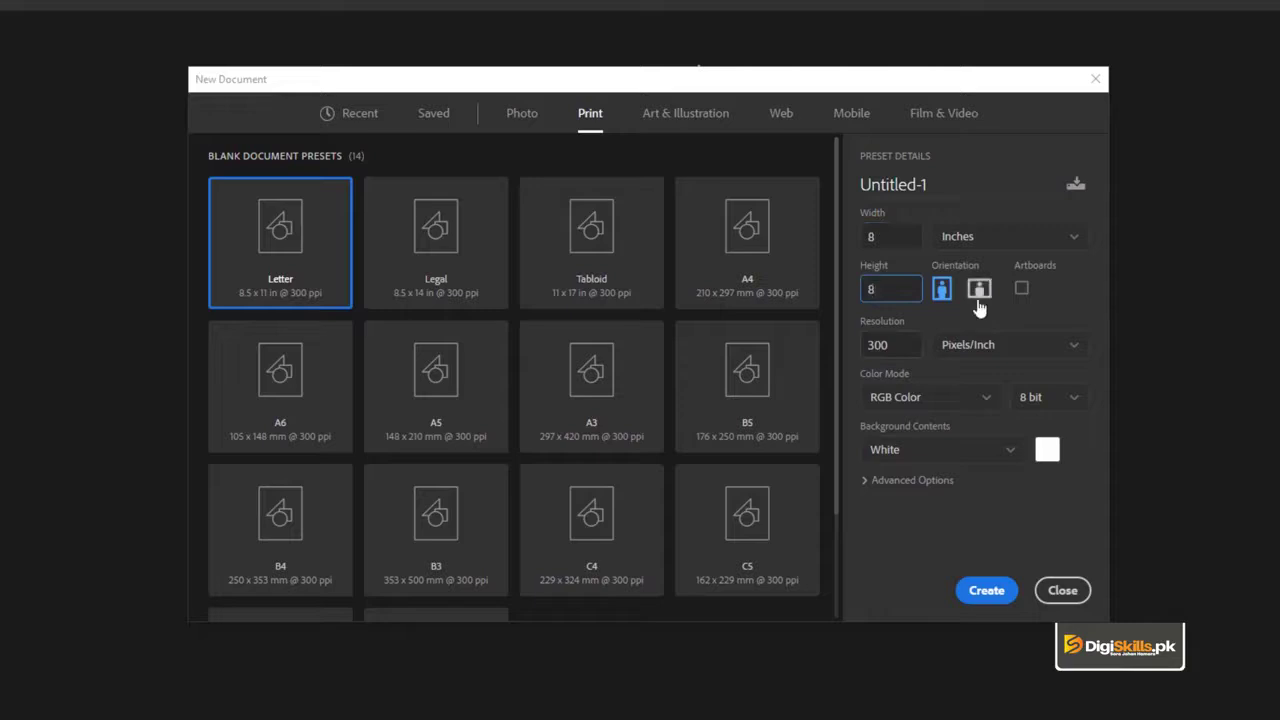
{"action": "key", "text": "Tab"}
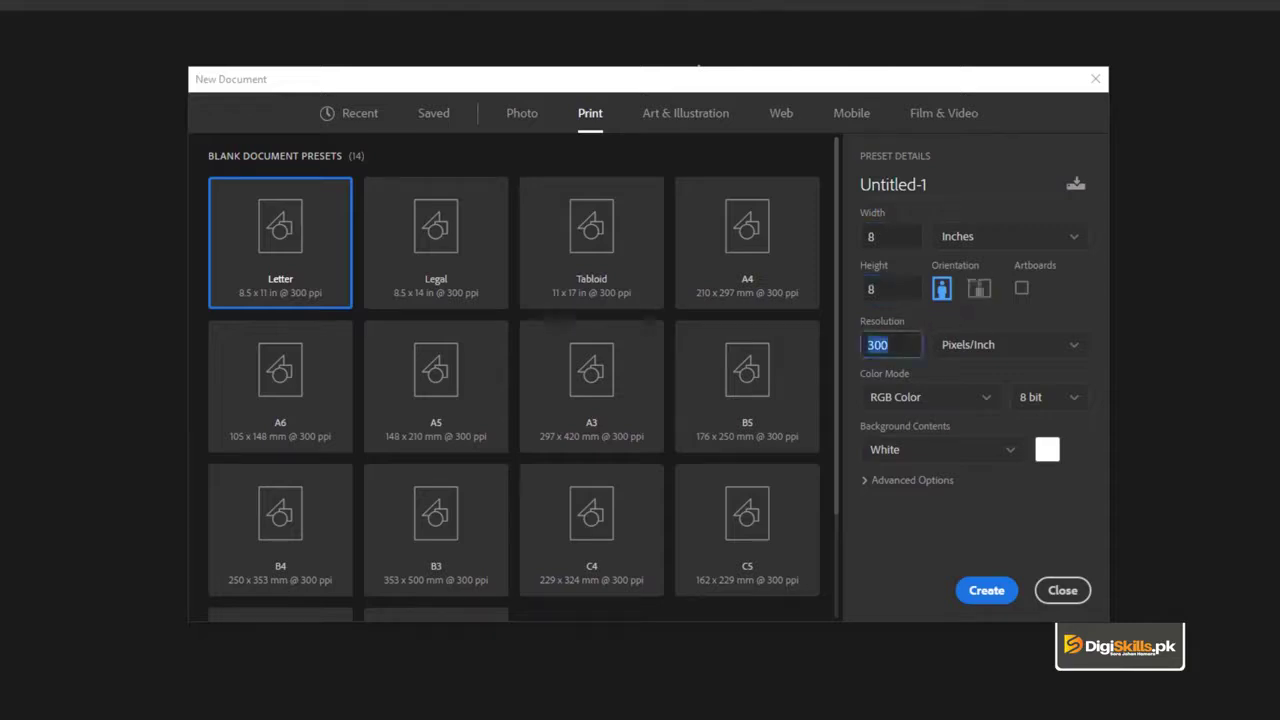
{"action": "left_click", "coordinate": [946, 404]}
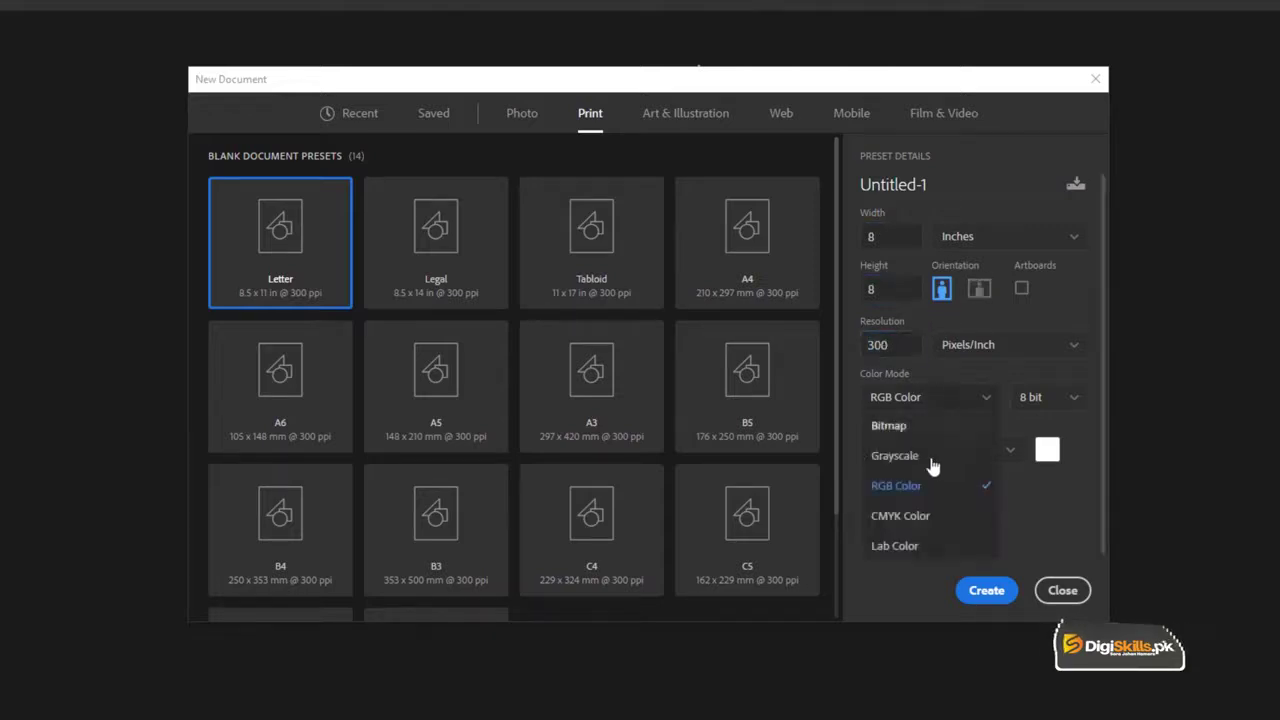
{"action": "left_click", "coordinate": [926, 520]}
{"action": "left_click", "coordinate": [977, 592]}
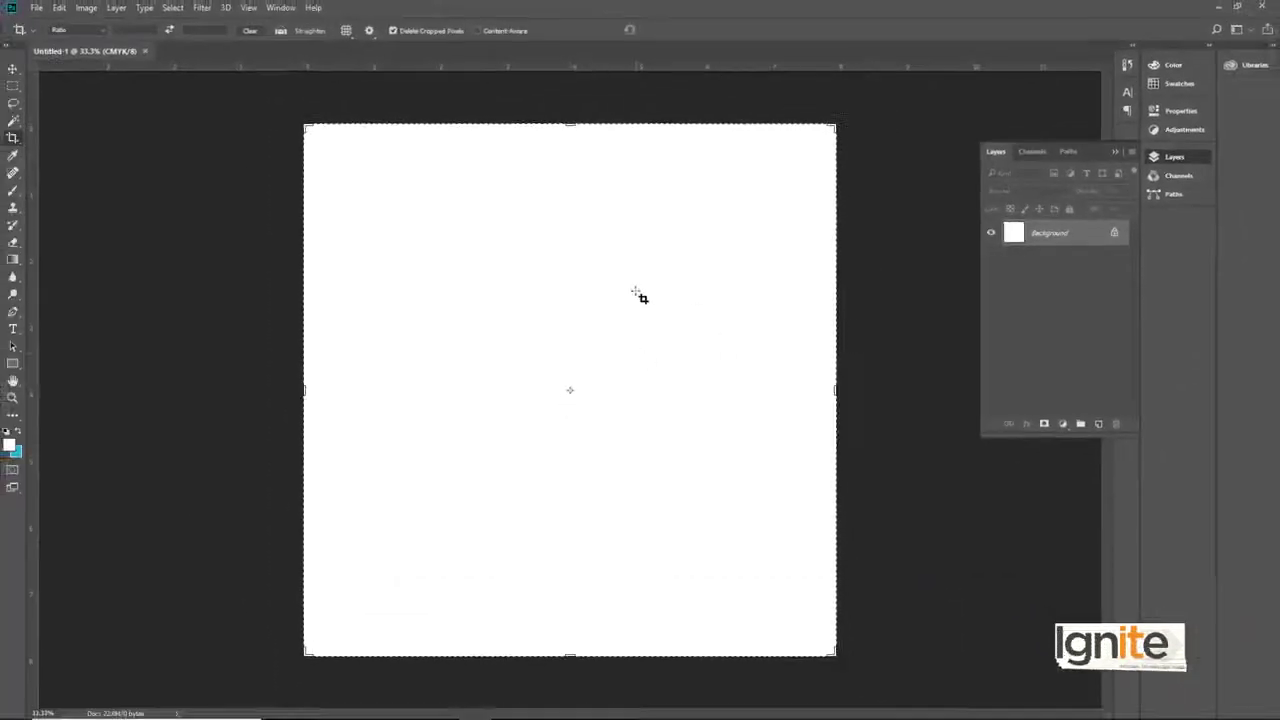
Convert the background to a regular layer, and add a new layer filled with black above it.
{"action": "double_click", "coordinate": [1035, 236]}
{"action": "left_click", "coordinate": [752, 226]}
{"action": "left_click", "coordinate": [1098, 425]}
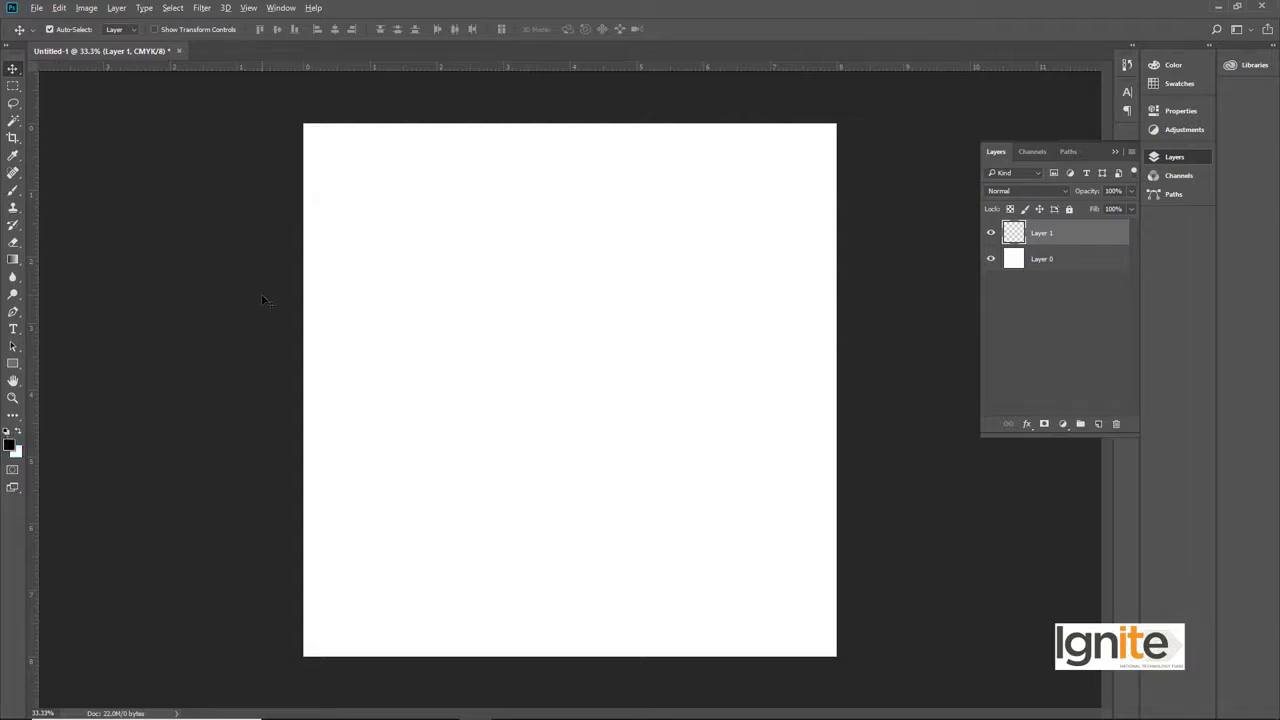
{"action": "key", "text": "alt+BackSpace"}
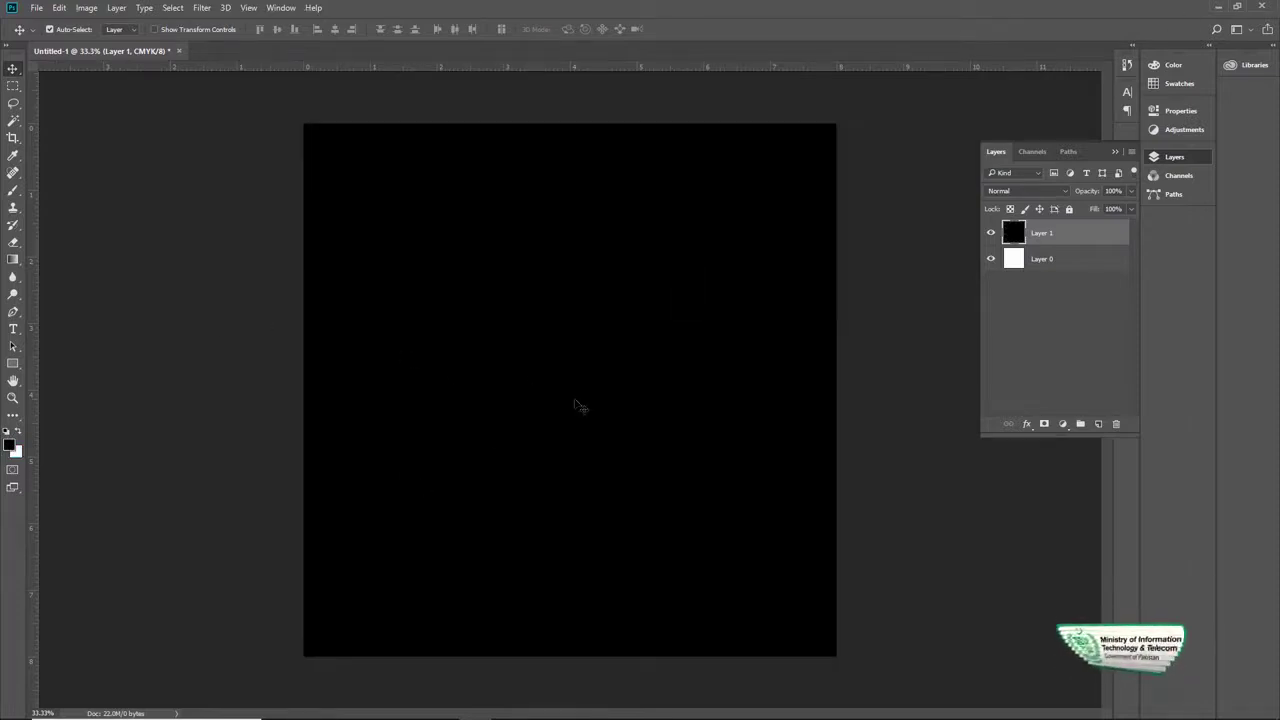
Paste the ice cream fan as a Smart Object, enlarge it to about 113%, and collapse the Libraries panel.
{"action": "key", "text": "ctrl+v"}
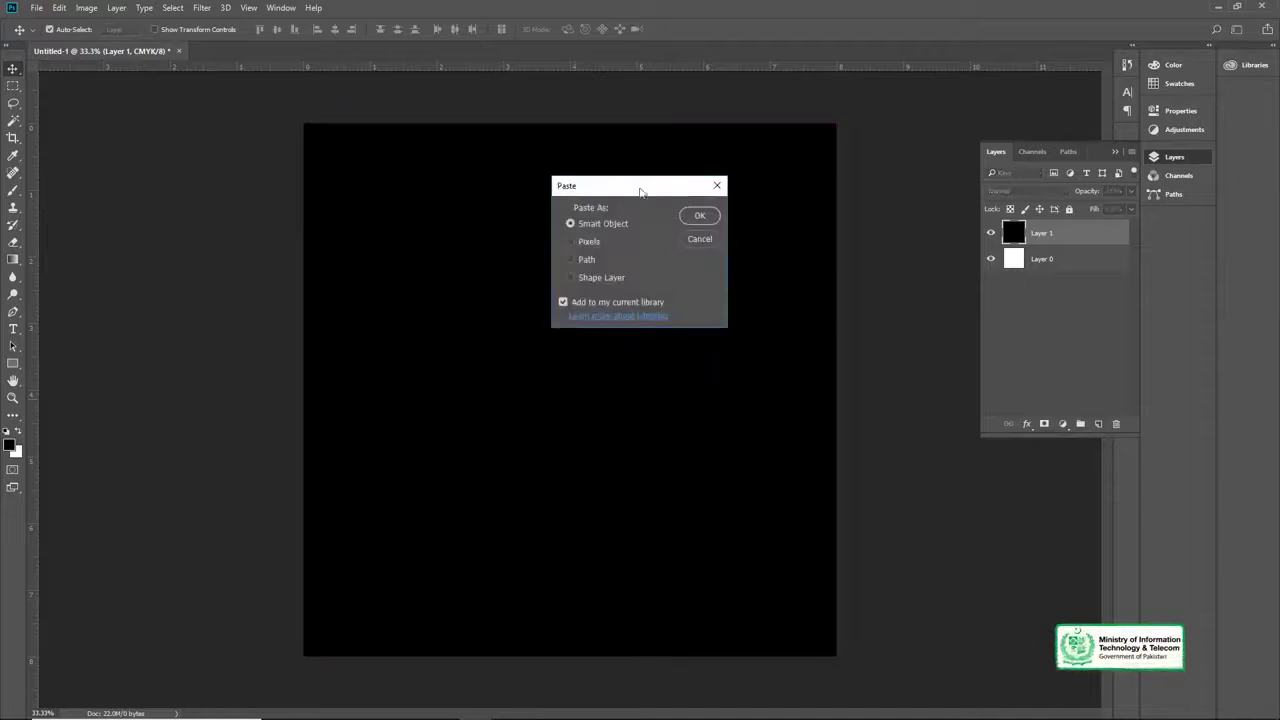
{"action": "left_click_drag", "start_coordinate": [641, 191], "coordinate": [662, 205]}
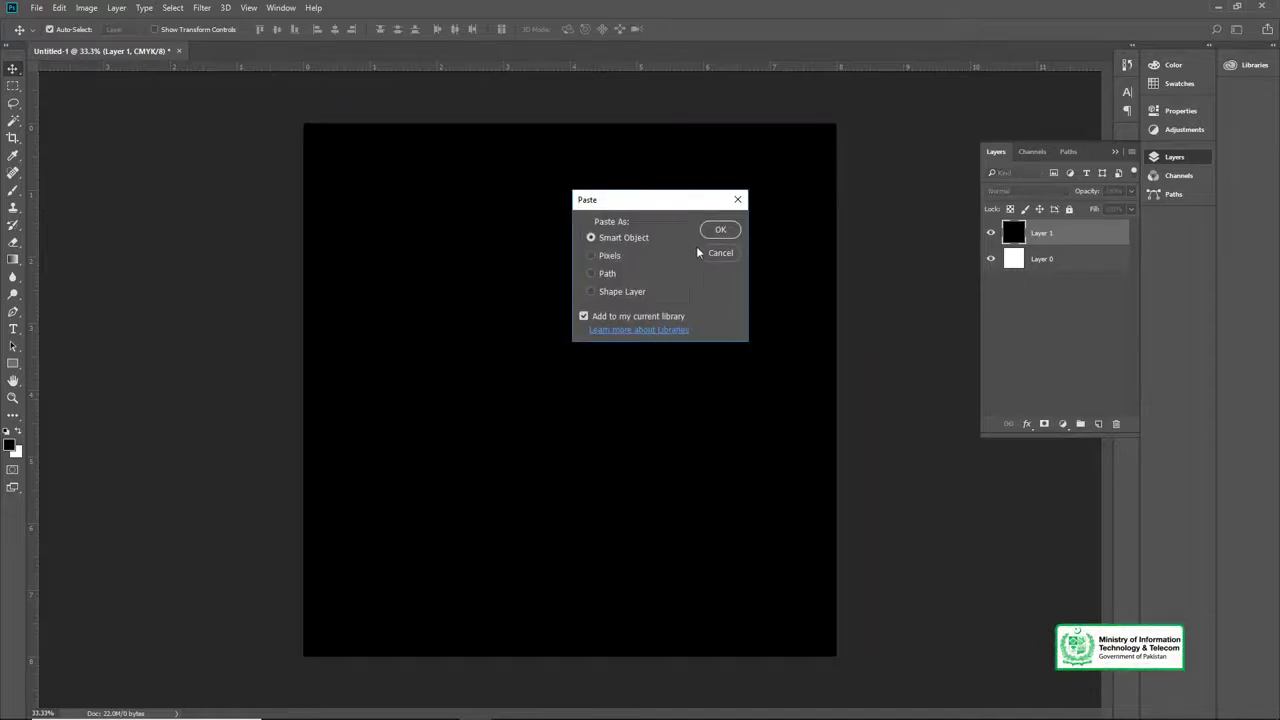
{"action": "left_click", "coordinate": [721, 231]}
{"action": "left_click_drag", "start_coordinate": [625, 323], "coordinate": [639, 314]}
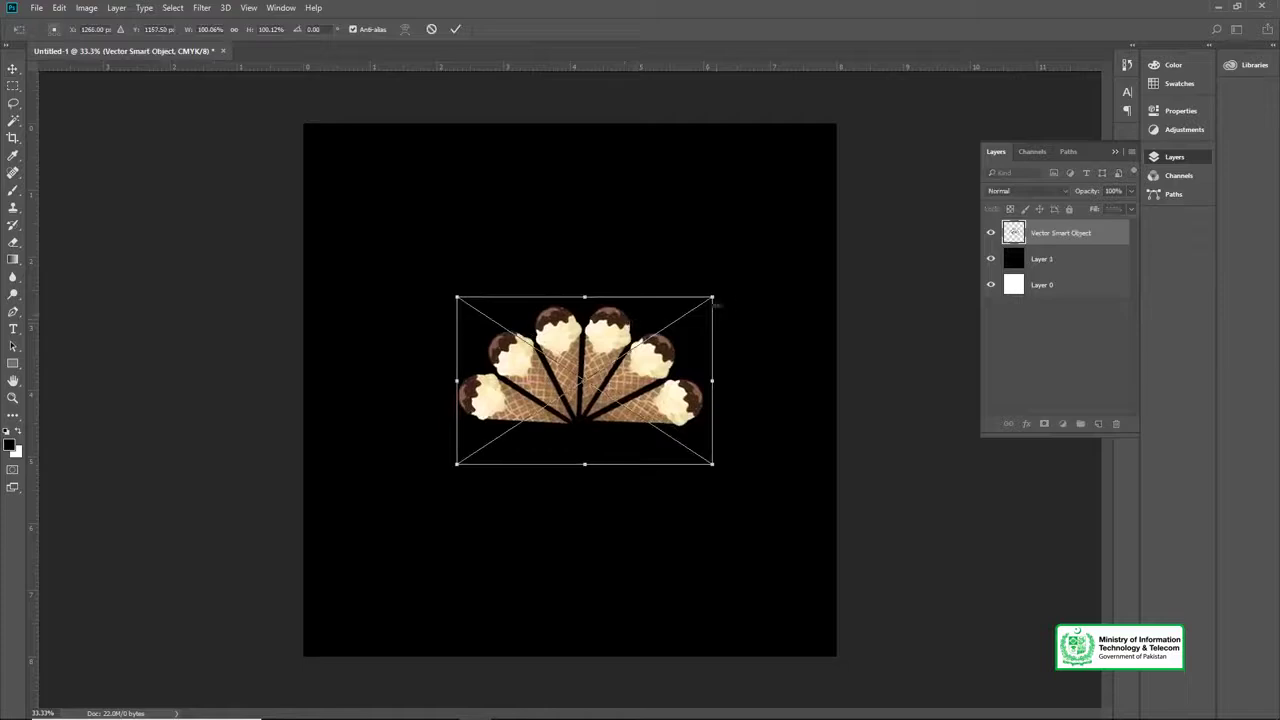
{"action": "left_click_drag", "start_coordinate": [712, 296], "coordinate": [731, 286]}
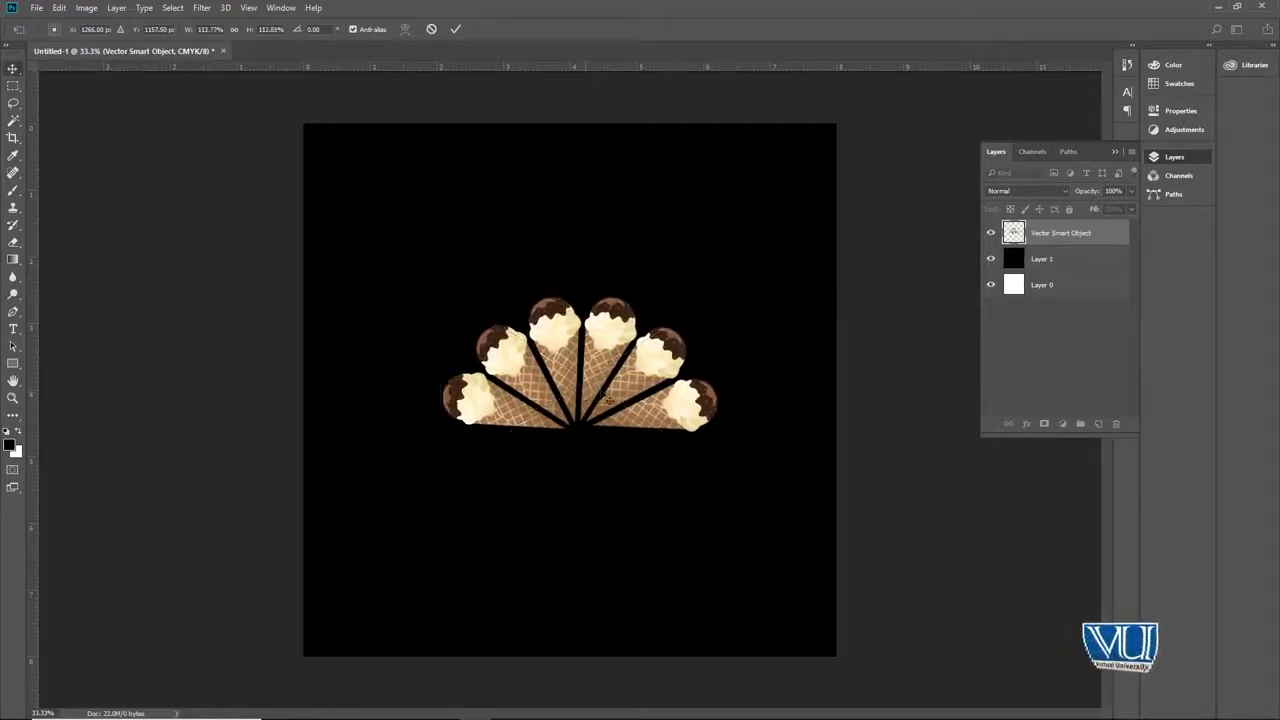
{"action": "key", "text": "Return"}
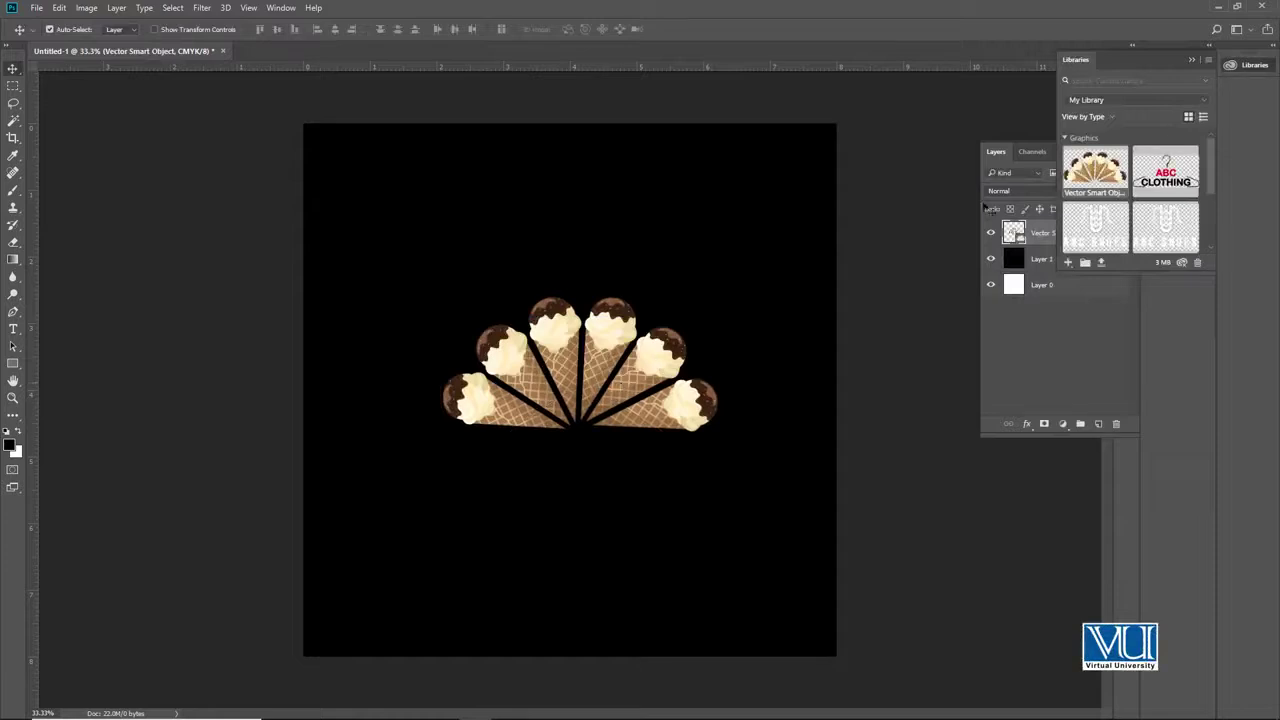
{"action": "left_click", "coordinate": [1230, 67]}
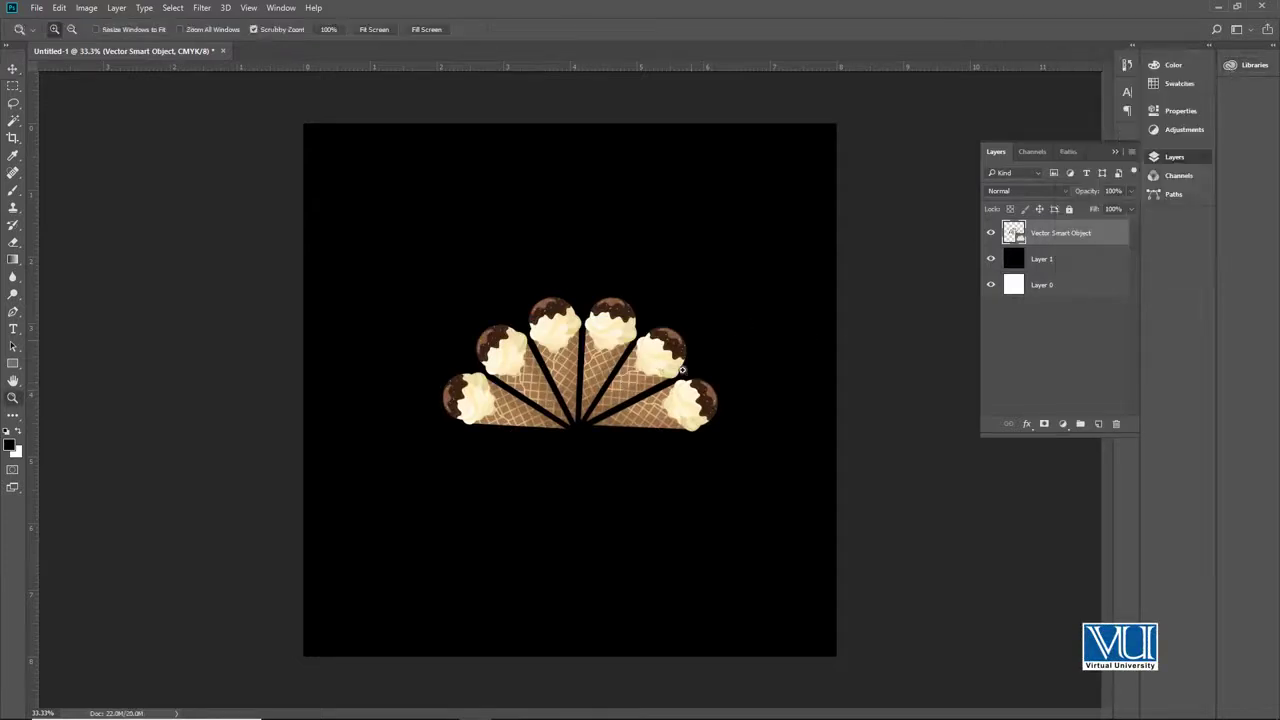
Rotate the pasted fan by about -0.9° so that its base is level.
{"action": "scroll", "coordinate": [664, 385], "scroll_direction": "up", "scroll_amount": 1}
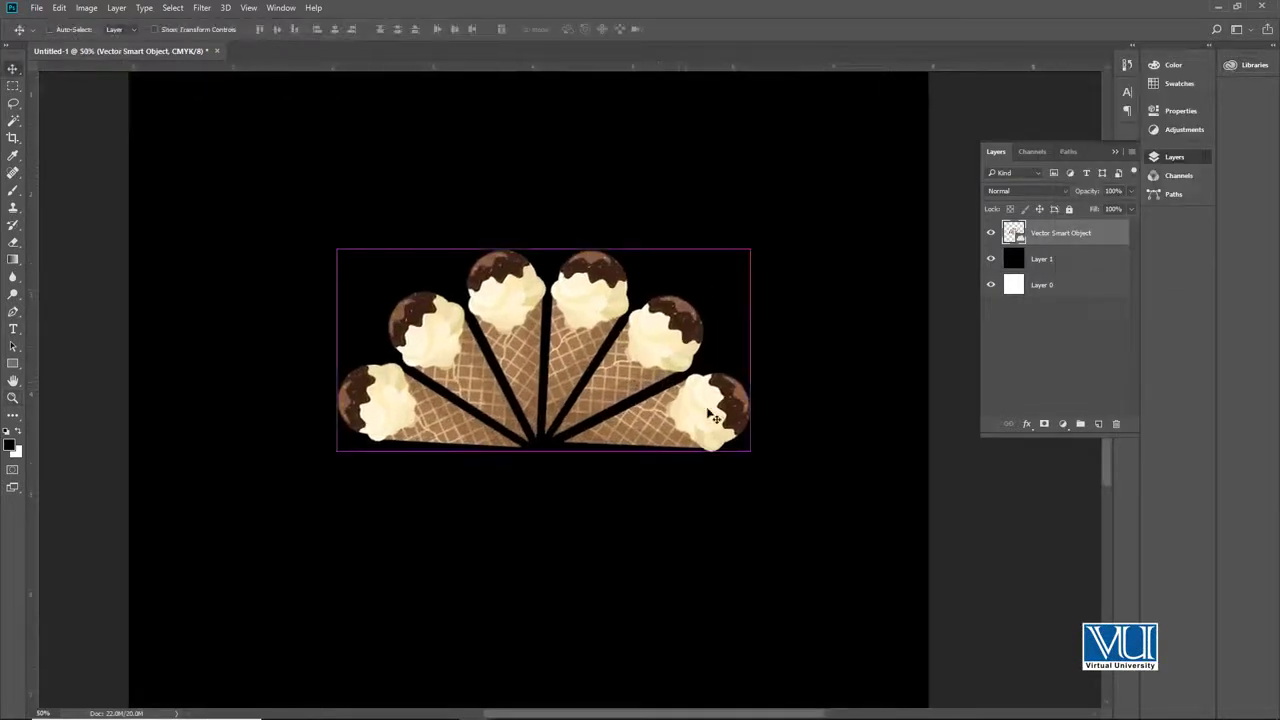
{"action": "key", "text": "ctrl+t"}
{"action": "left_click_drag", "start_coordinate": [795, 518], "coordinate": [794, 518]}
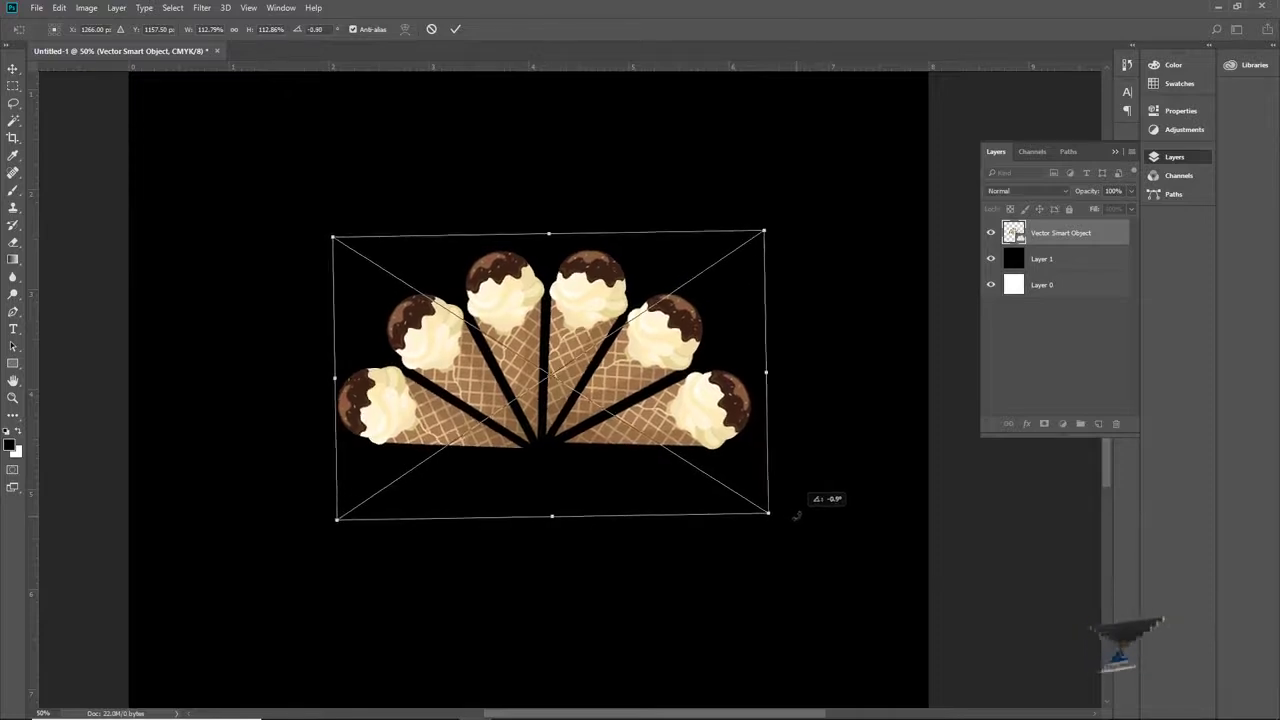
{"action": "key", "text": "Return"}
{"action": "key", "text": "z"}
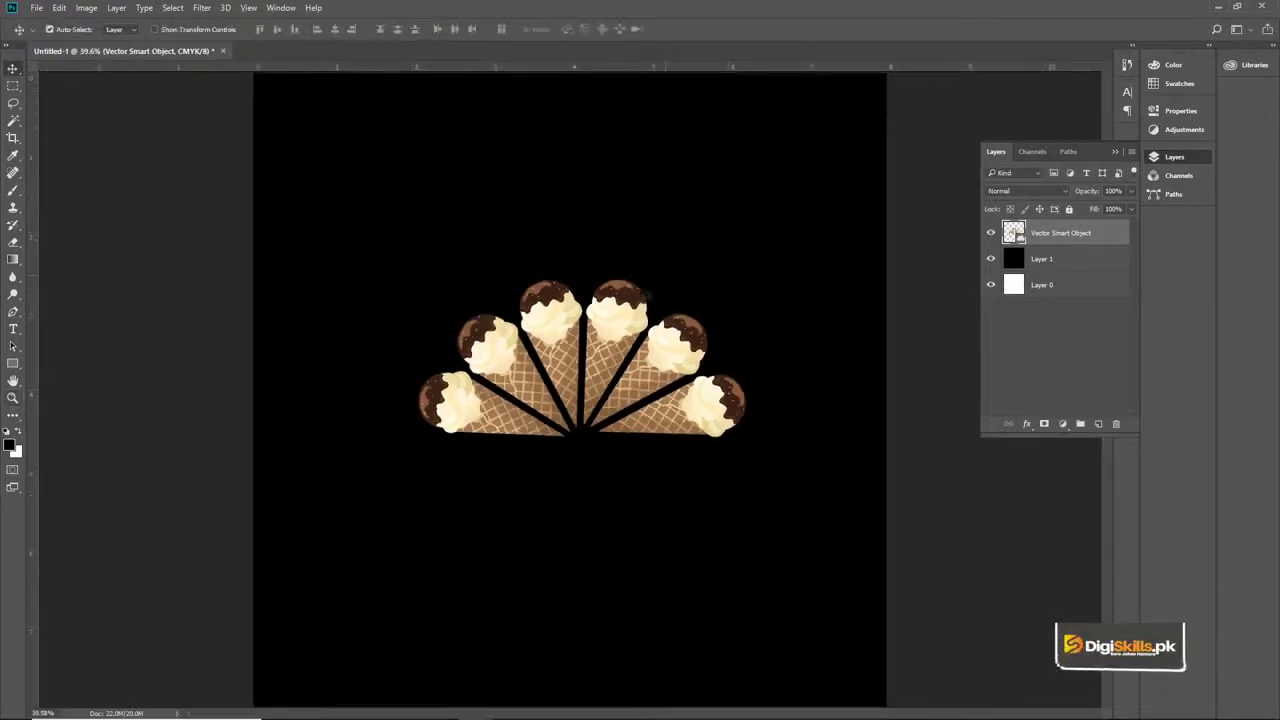
Move the fan slightly left to centre it horizontally on the canvas and enlarge it to about 118%.
{"action": "left_click_drag", "start_coordinate": [627, 328], "coordinate": [615, 328]}
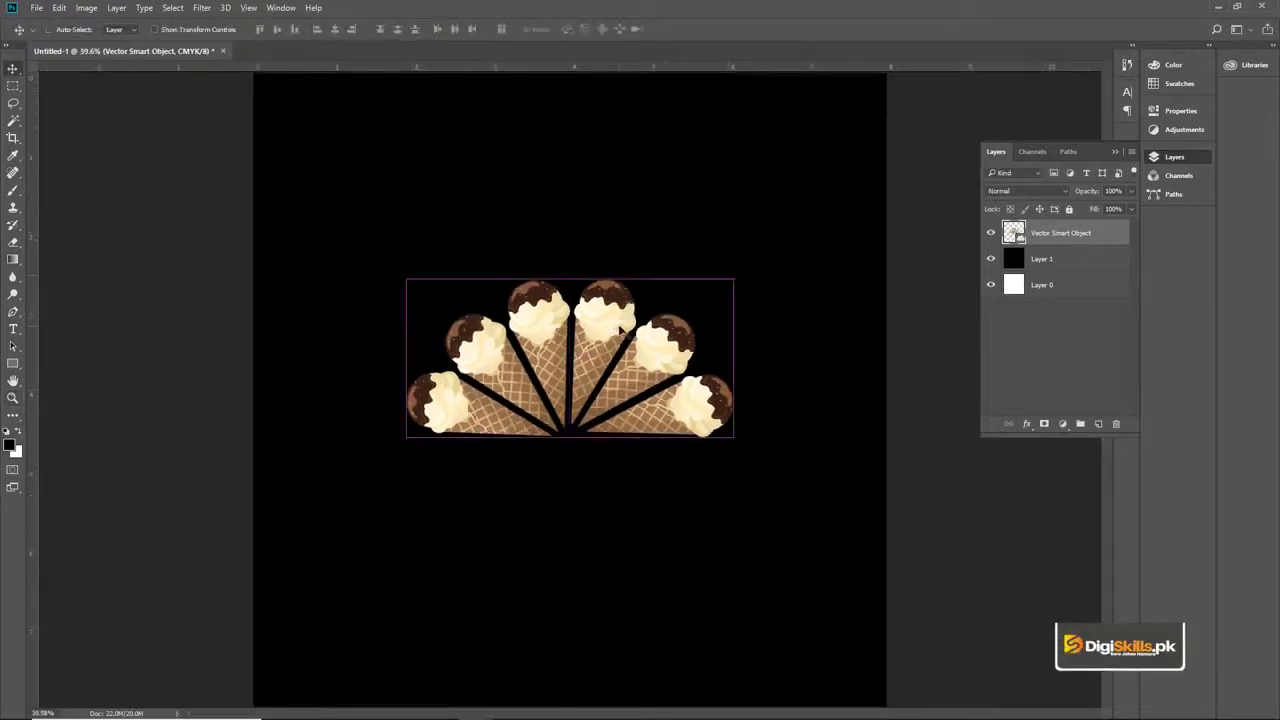
{"action": "key", "text": "ctrl+t"}
{"action": "left_click_drag", "start_coordinate": [743, 266], "coordinate": [748, 262]}
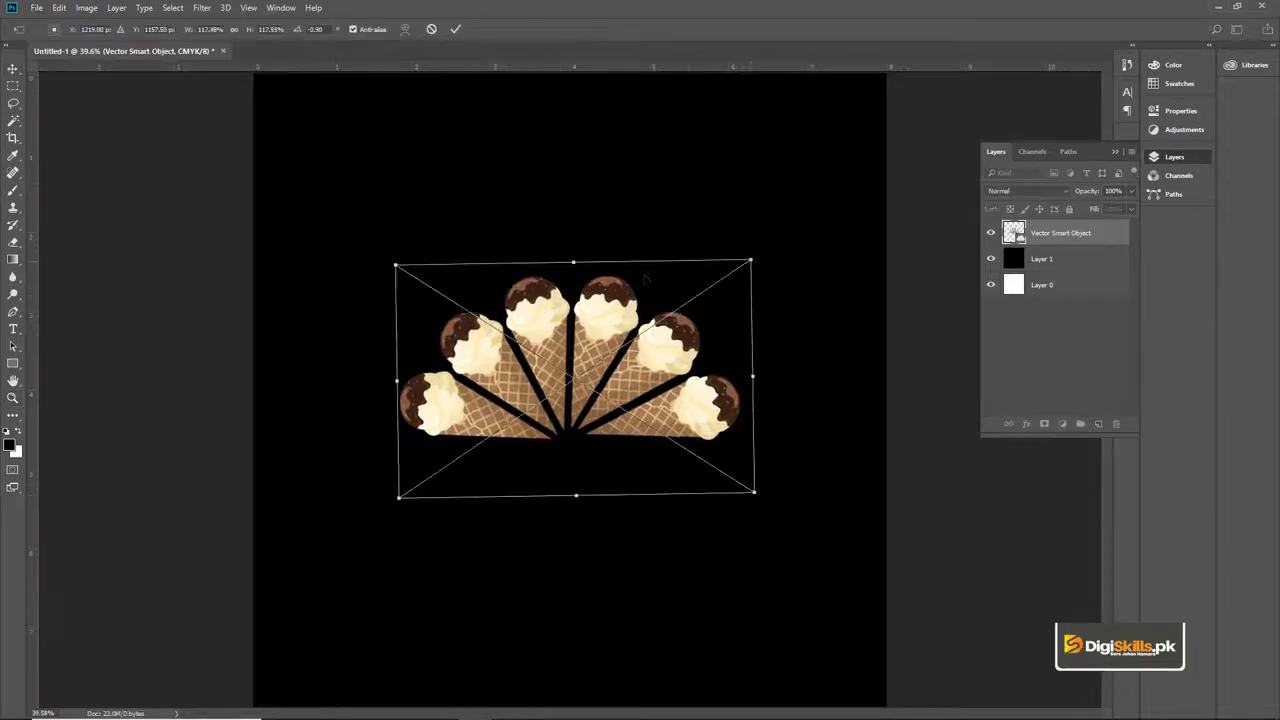
{"action": "key", "text": "Return"}
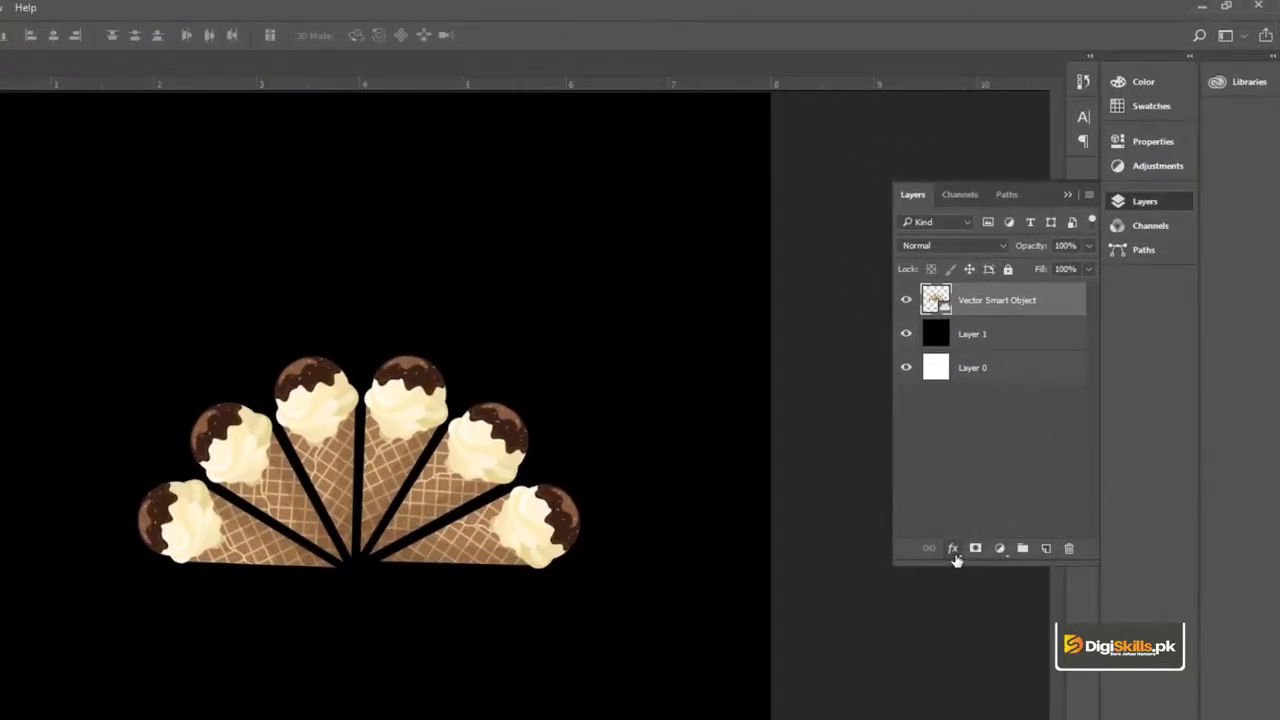
{"action": "left_click", "coordinate": [953, 550]}
{"action": "left_click", "coordinate": [970, 240]}
{"action": "right_click", "coordinate": [992, 301]}
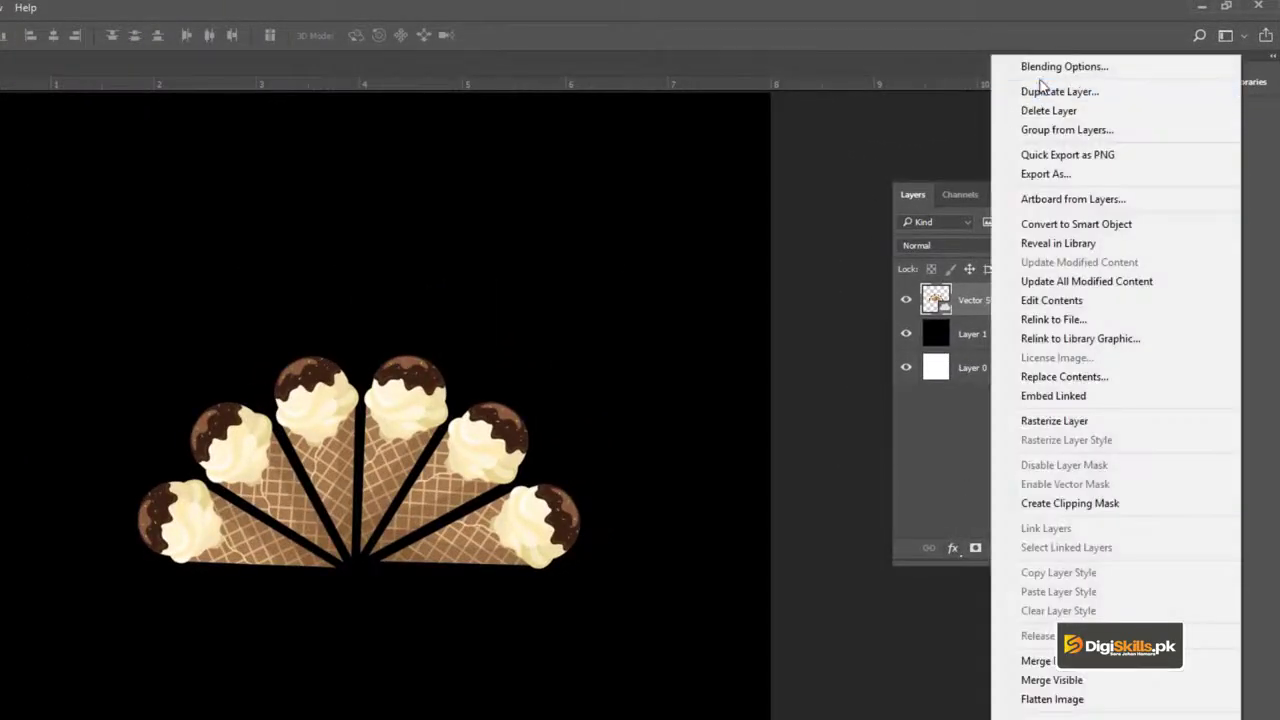
{"action": "left_click", "coordinate": [951, 478]}
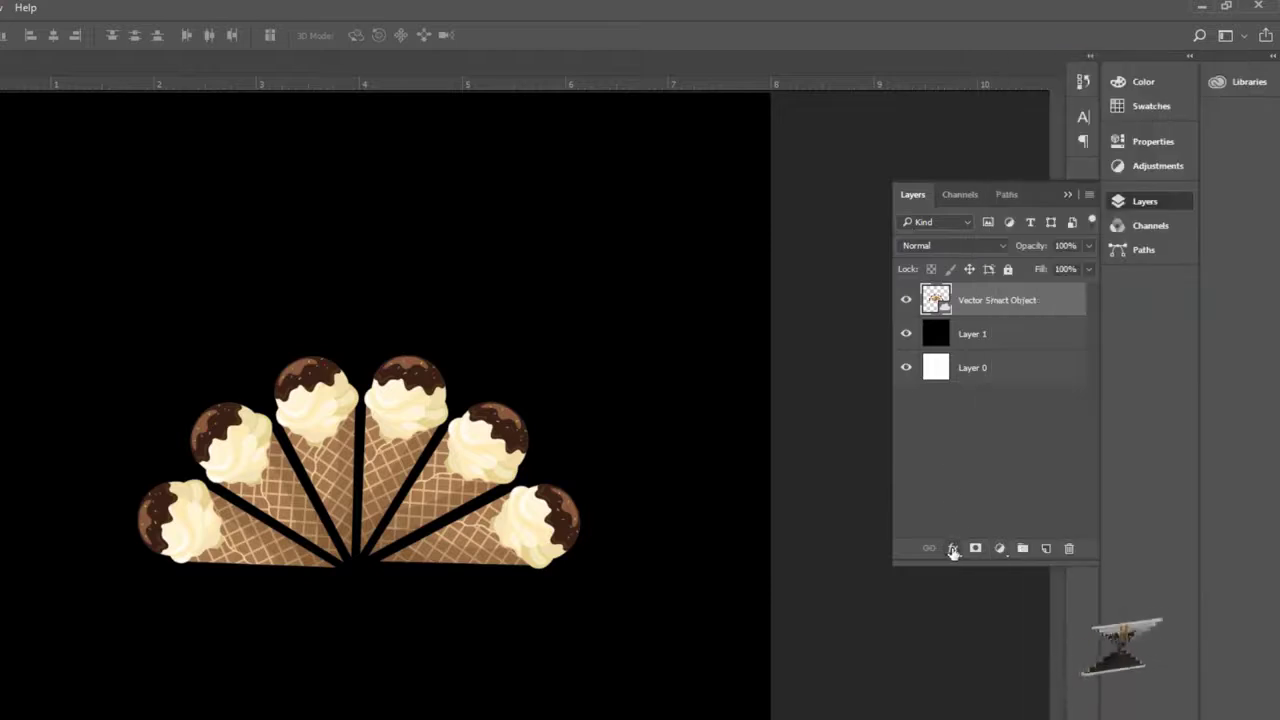
Add a Stroke effect positioned outside the ice cream fan and set its colour to red.
{"action": "left_click", "coordinate": [953, 549]}
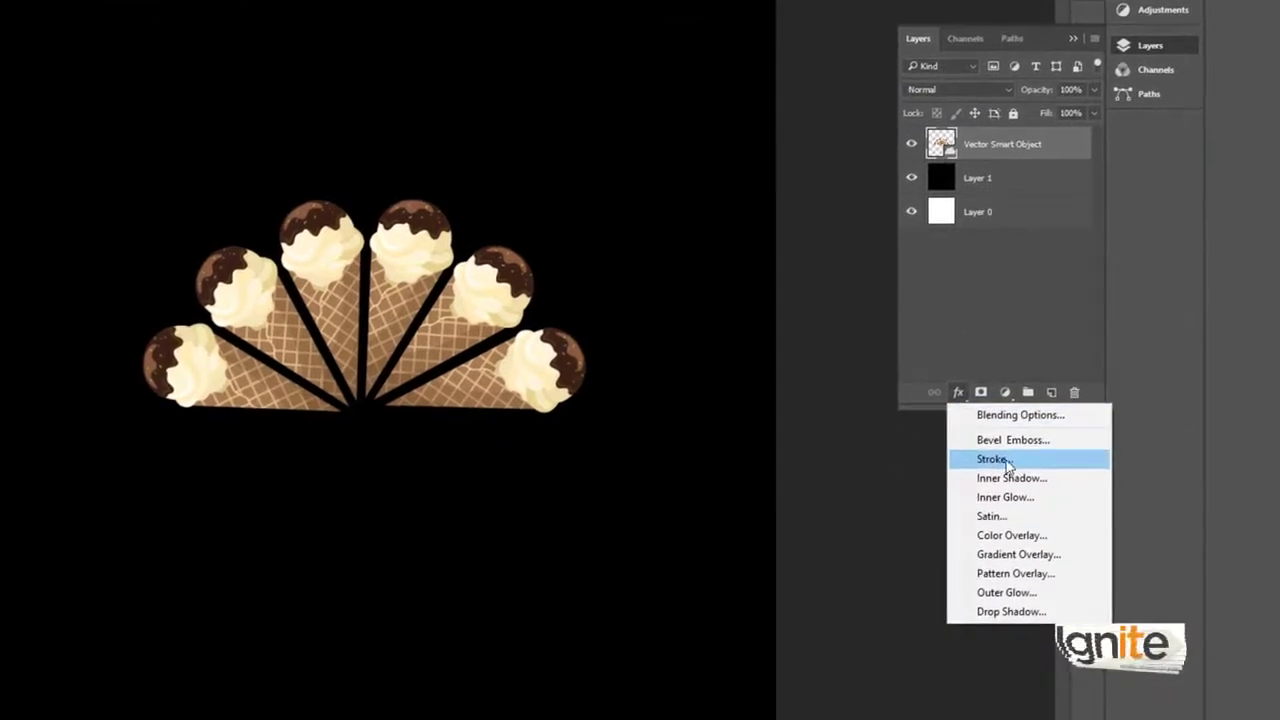
{"action": "left_click", "coordinate": [993, 459]}
{"action": "left_click_drag", "start_coordinate": [710, 0], "coordinate": [830, 190]}
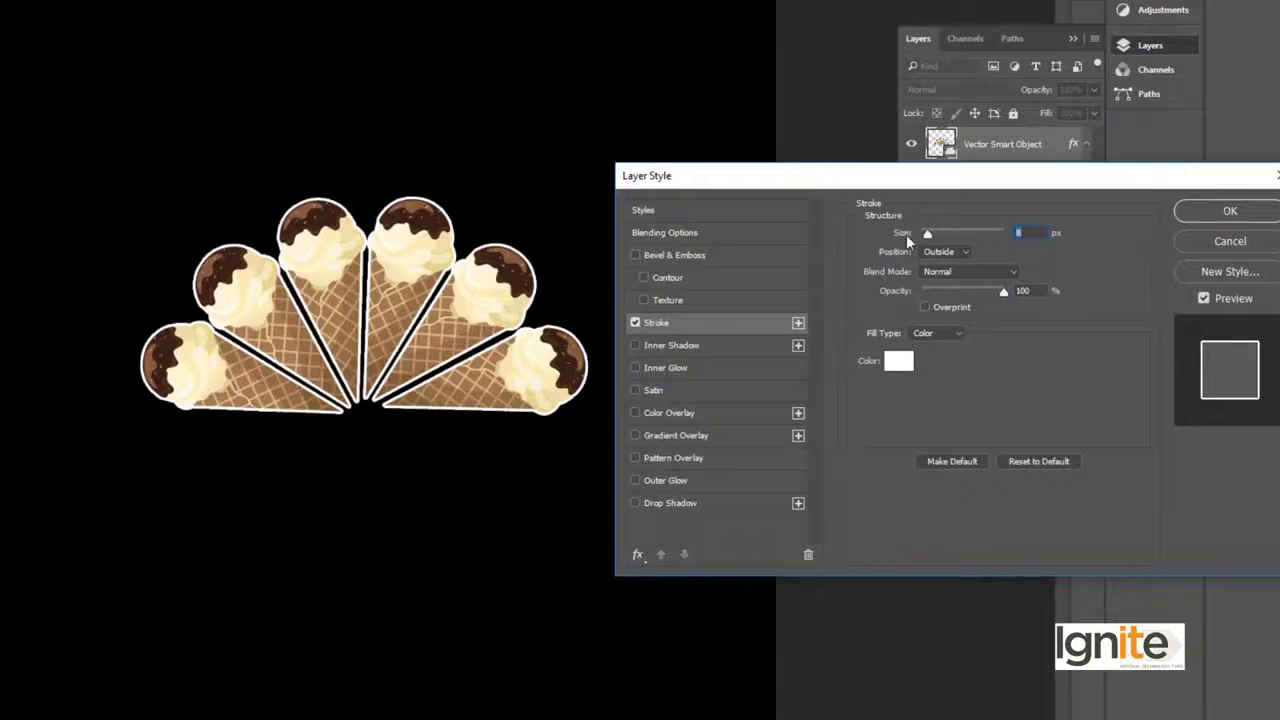
{"action": "left_click", "coordinate": [901, 368]}
{"action": "type", "text": "ff0000"}
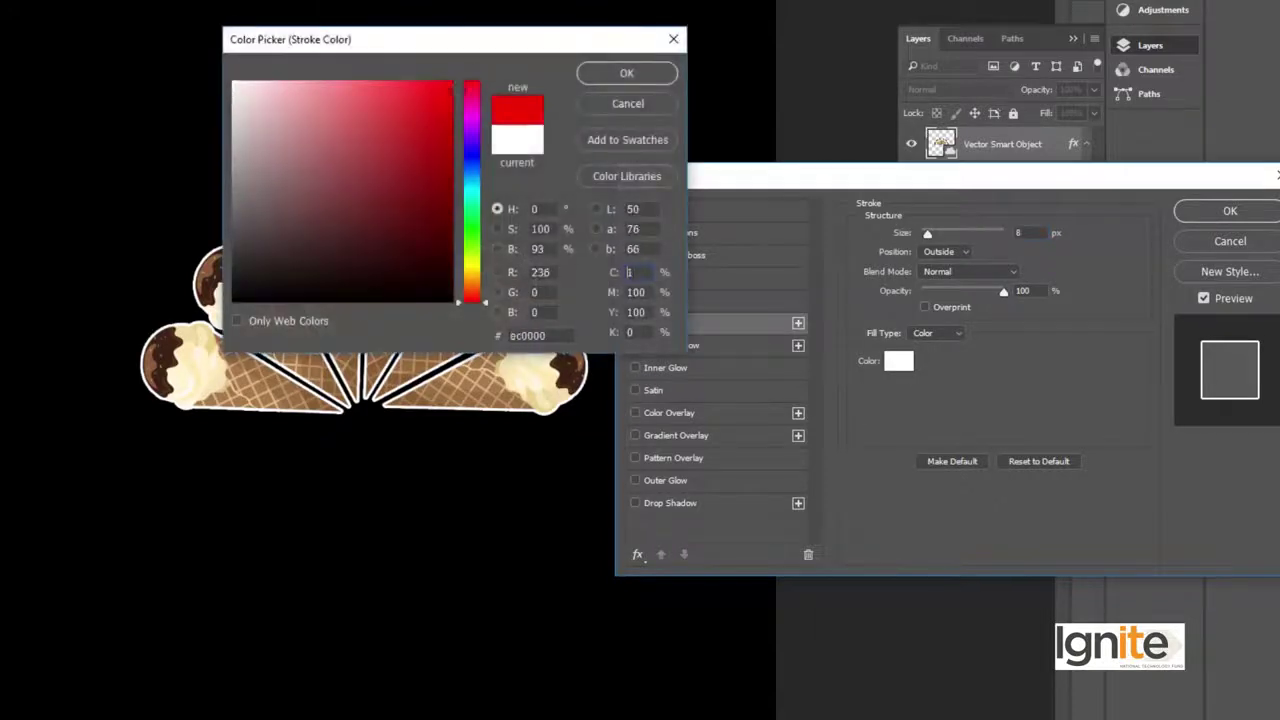
{"action": "left_click", "coordinate": [626, 74]}
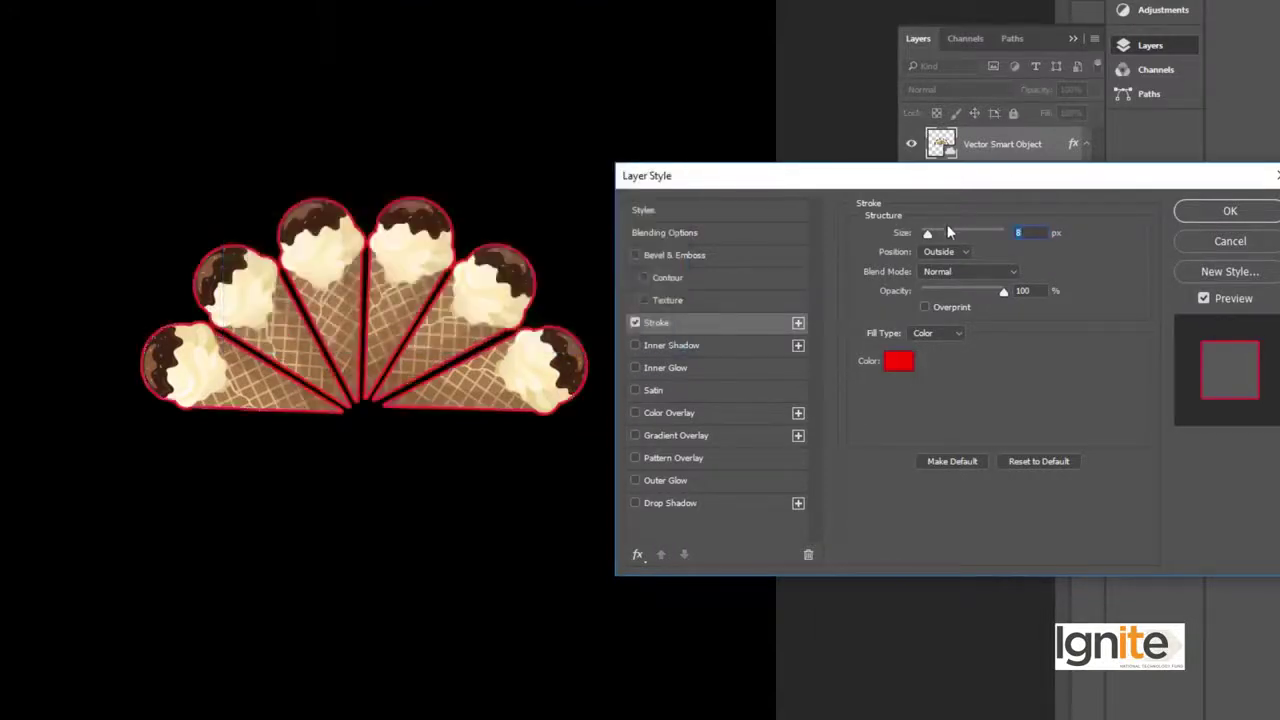
Increase the fan's stroke size to 51 px and apply the layer style.
{"action": "left_click_drag", "start_coordinate": [928, 234], "coordinate": [943, 236]}
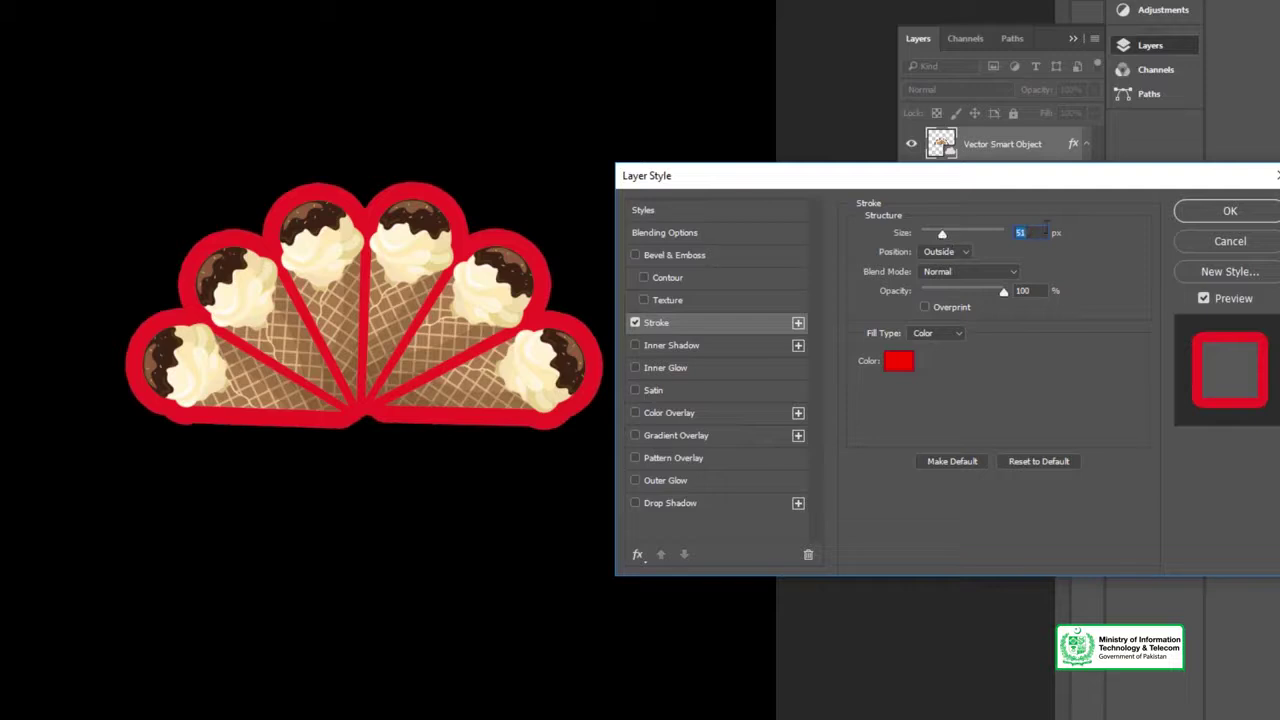
{"action": "left_click", "coordinate": [1196, 212]}
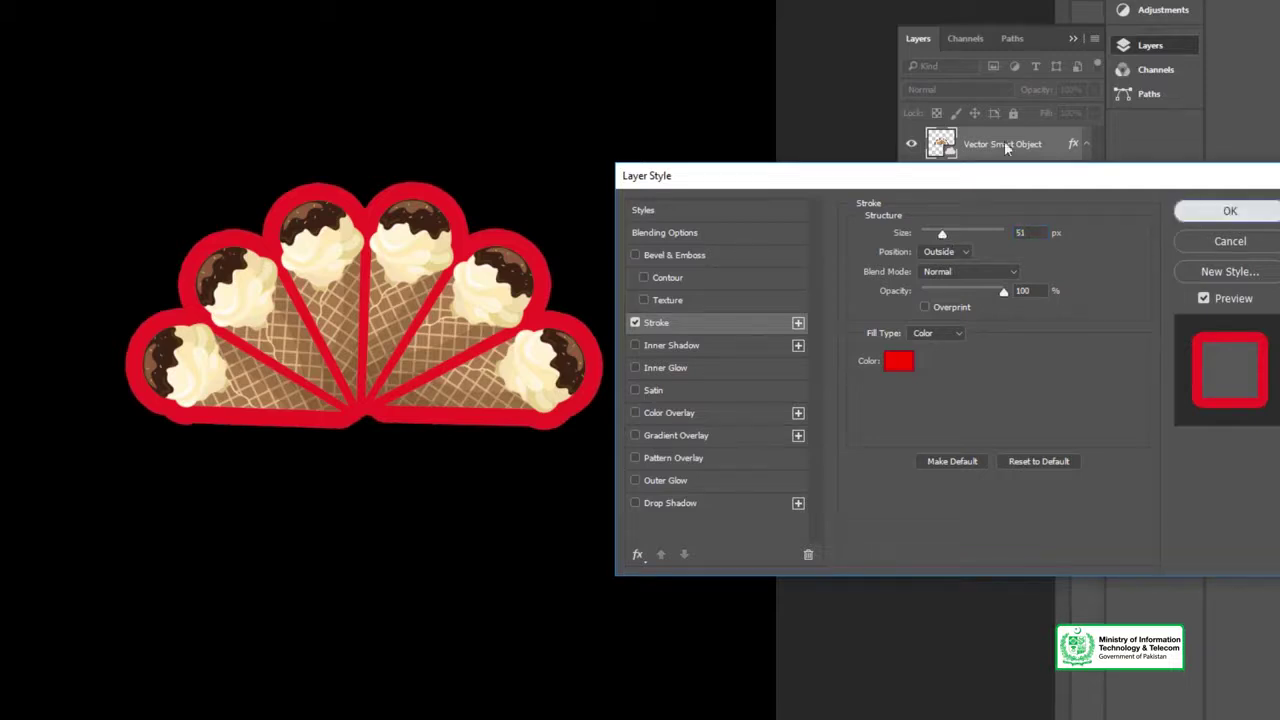
{"action": "scroll", "coordinate": [359, 349], "scroll_direction": "up", "scroll_amount": 3}
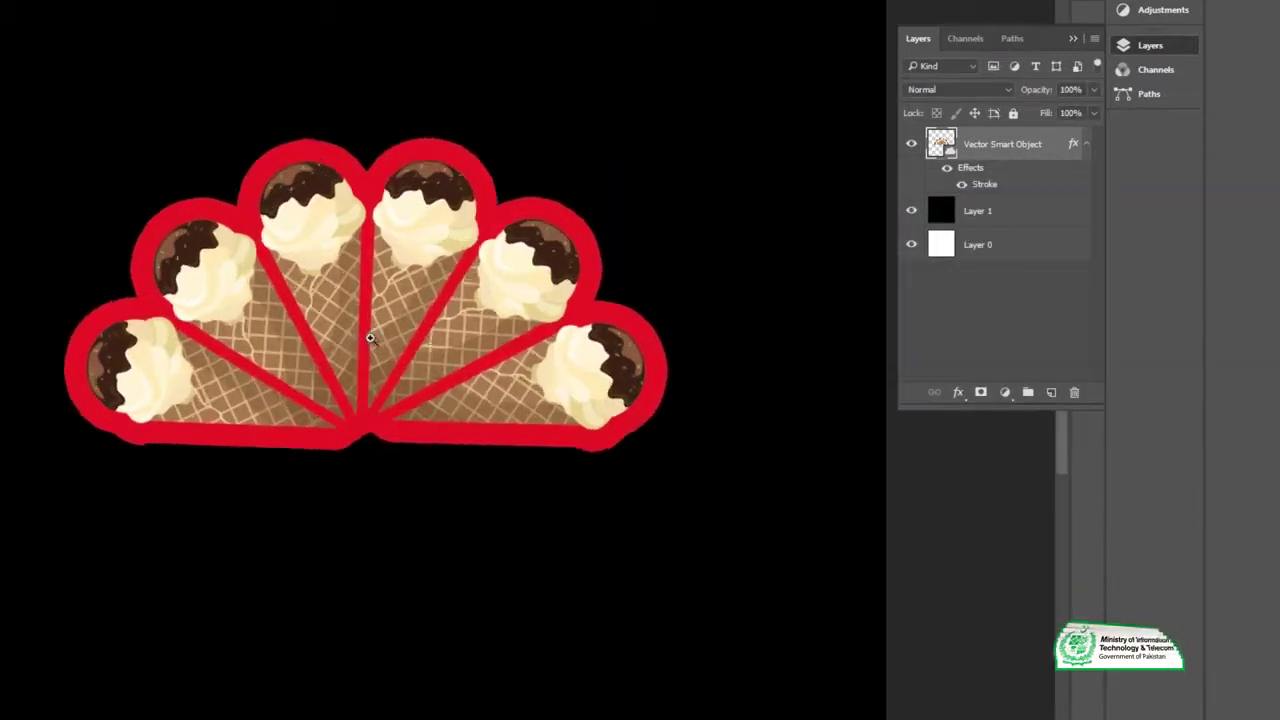
{"action": "scroll", "coordinate": [359, 349], "scroll_direction": "down", "scroll_amount": 2}
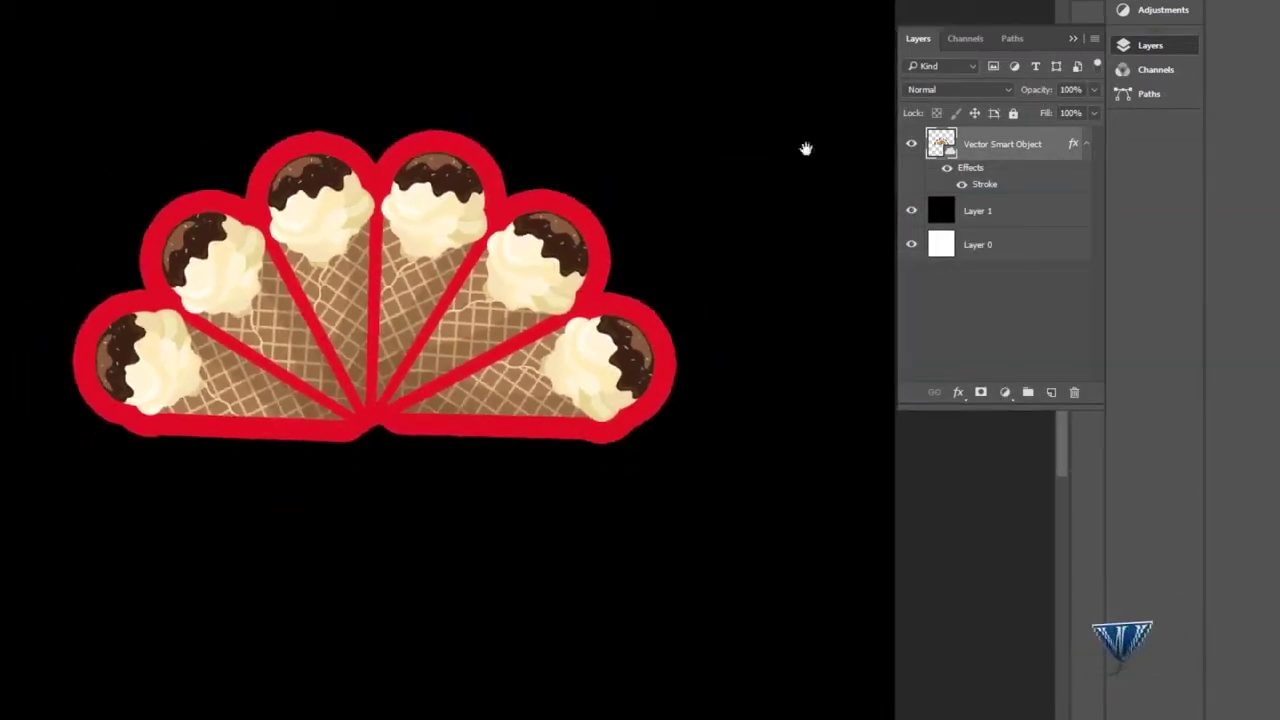
Add a new empty layer directly above the black layer and set the Pen tool to Shape mode.
{"action": "left_click", "coordinate": [1086, 144]}
{"action": "left_click", "coordinate": [993, 185]}
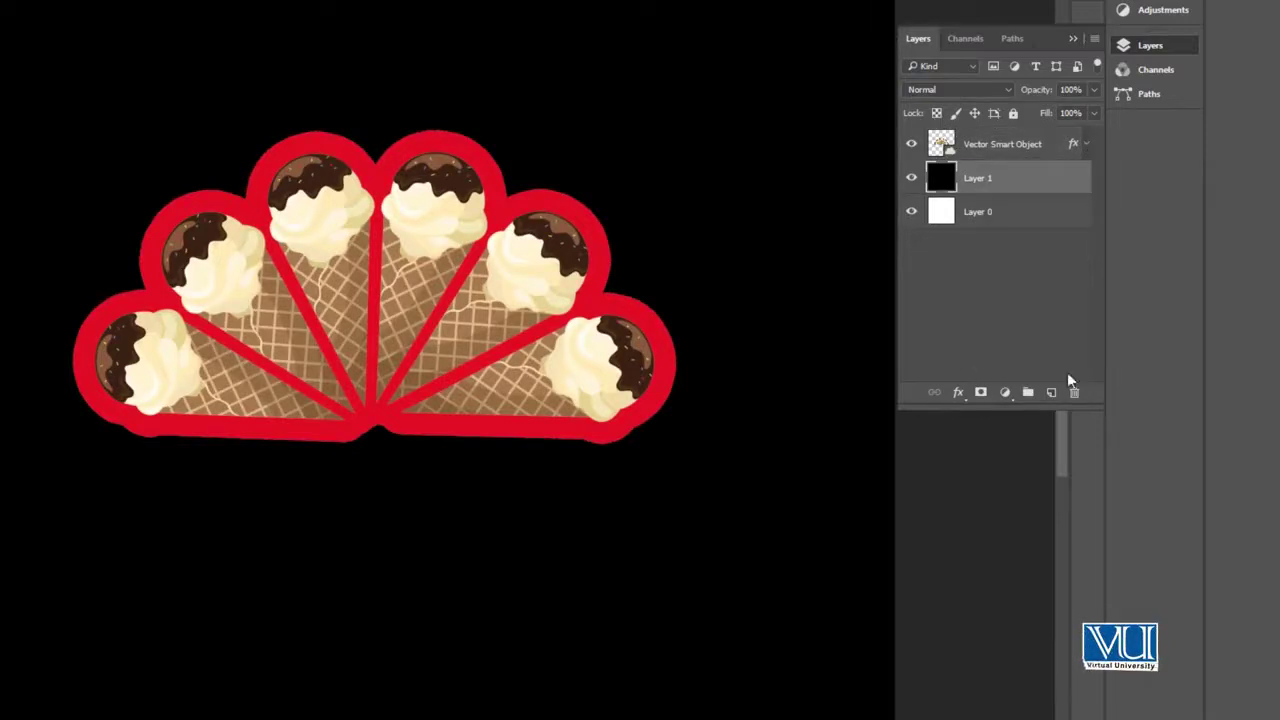
{"action": "left_click", "coordinate": [1051, 393]}
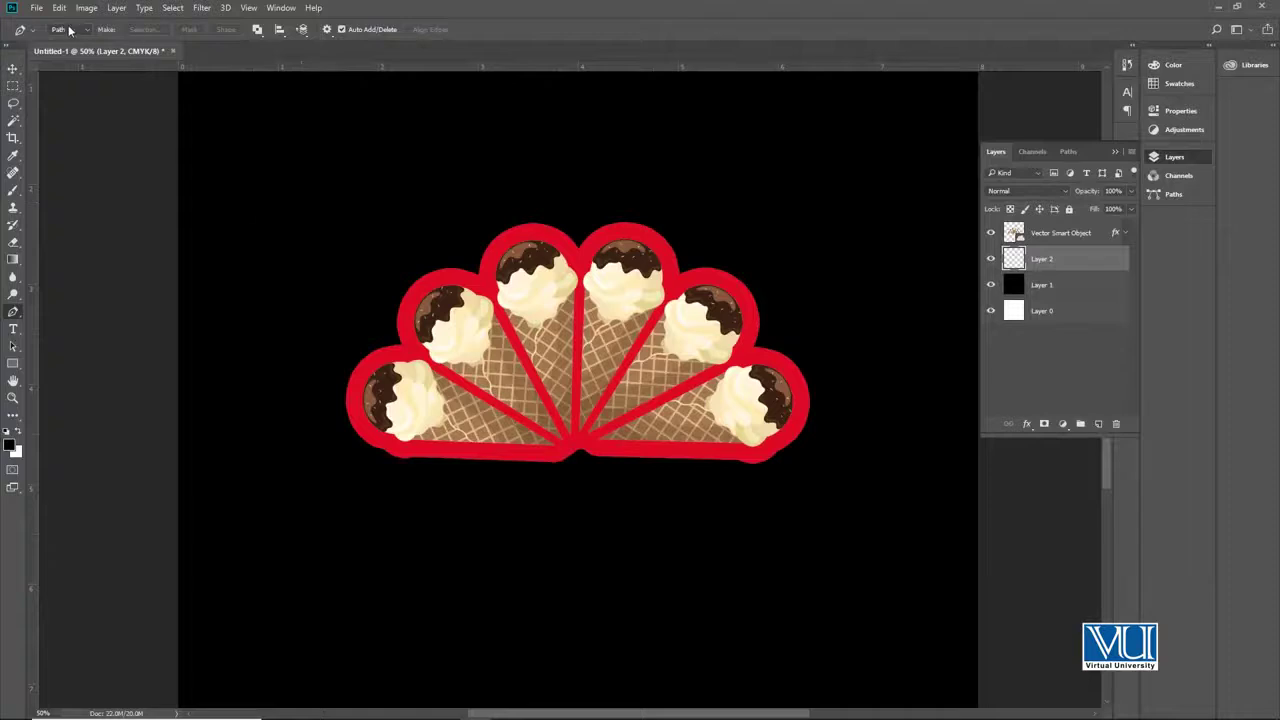
{"action": "left_click", "coordinate": [69, 30]}
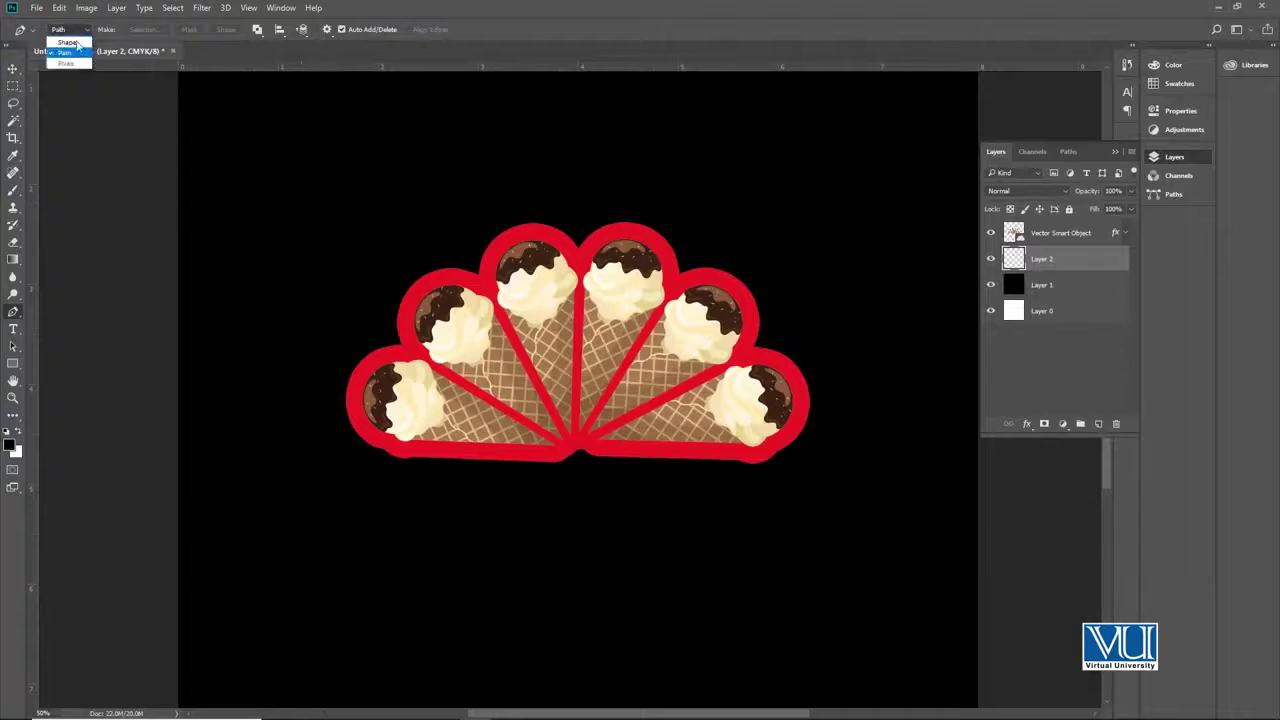
{"action": "left_click", "coordinate": [66, 42]}
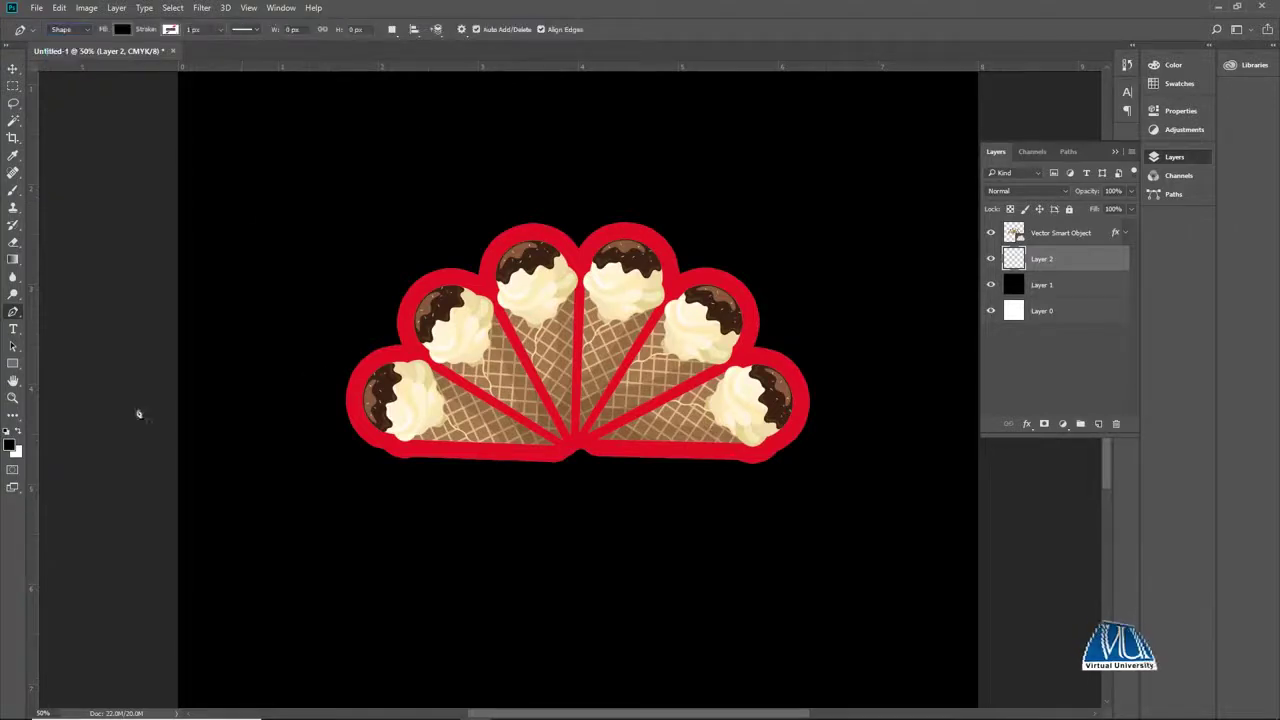
Place three vertical guides, one through the fan's centre and one through each outermost cone, near ruler marks 2, 4 and 6.
{"action": "left_click_drag", "start_coordinate": [31, 437], "coordinate": [576, 488]}
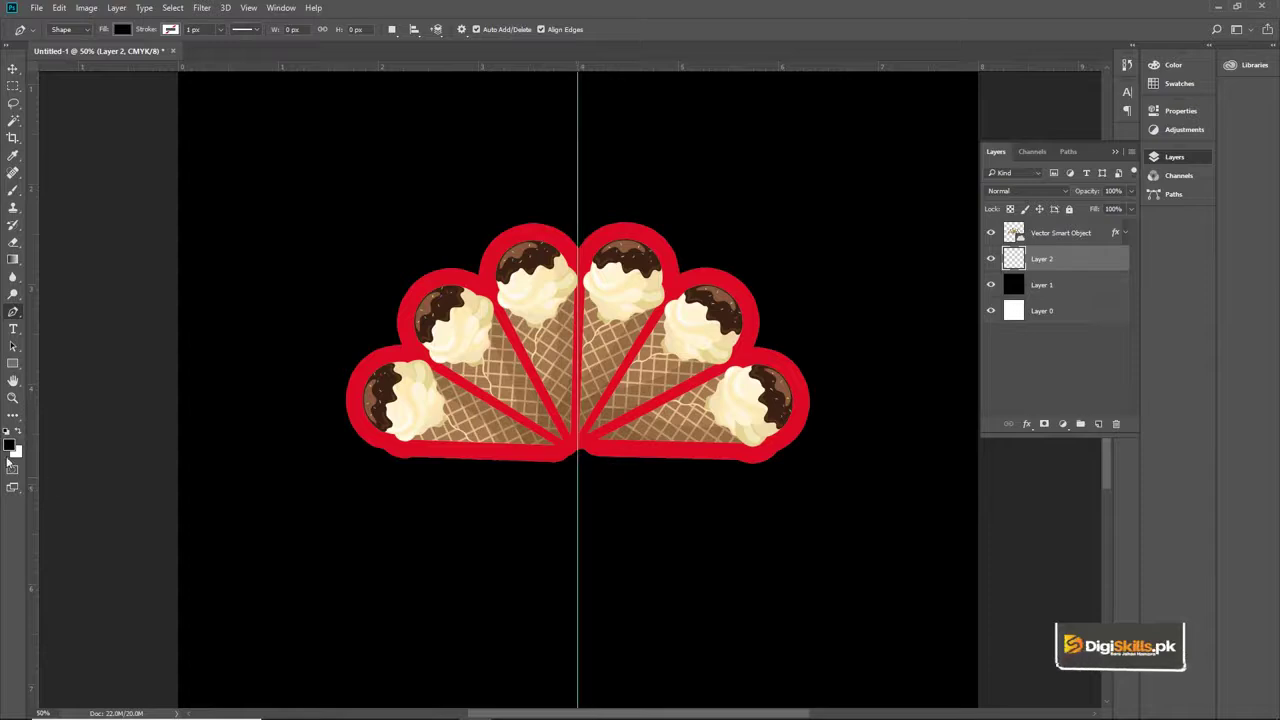
{"action": "left_click_drag", "start_coordinate": [32, 489], "coordinate": [410, 494]}
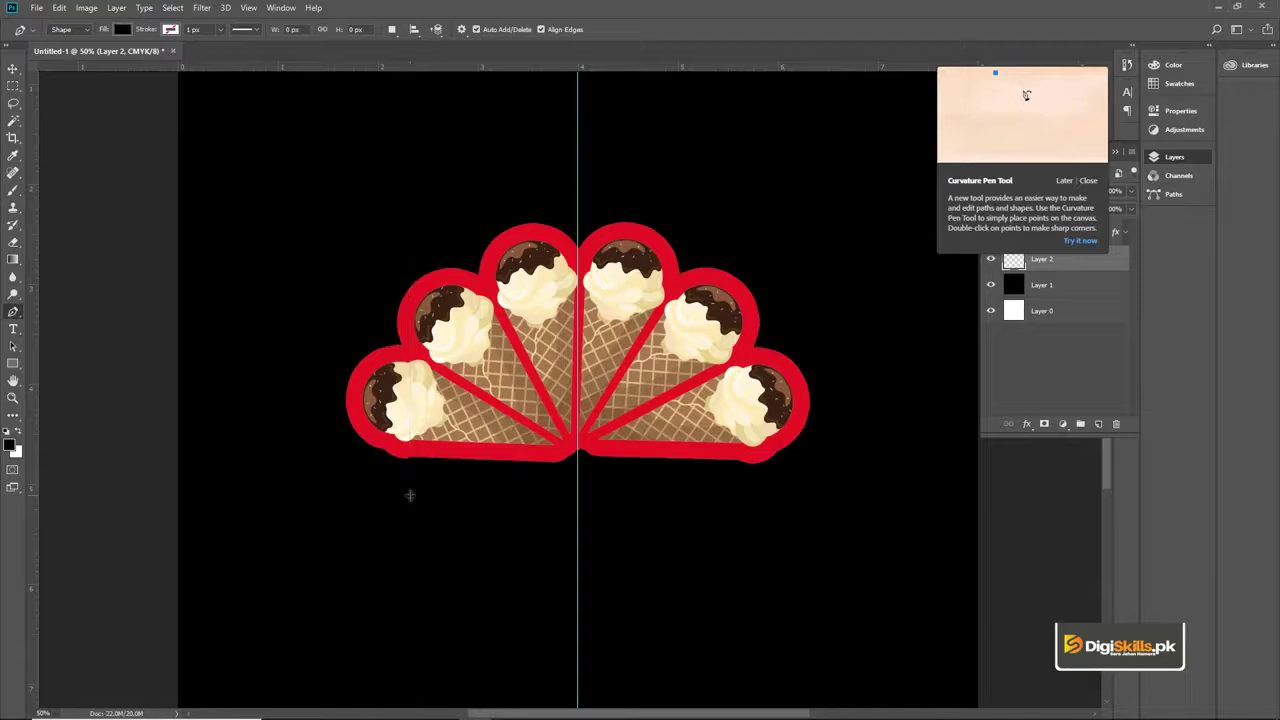
{"action": "left_click_drag", "start_coordinate": [31, 505], "coordinate": [775, 525]}
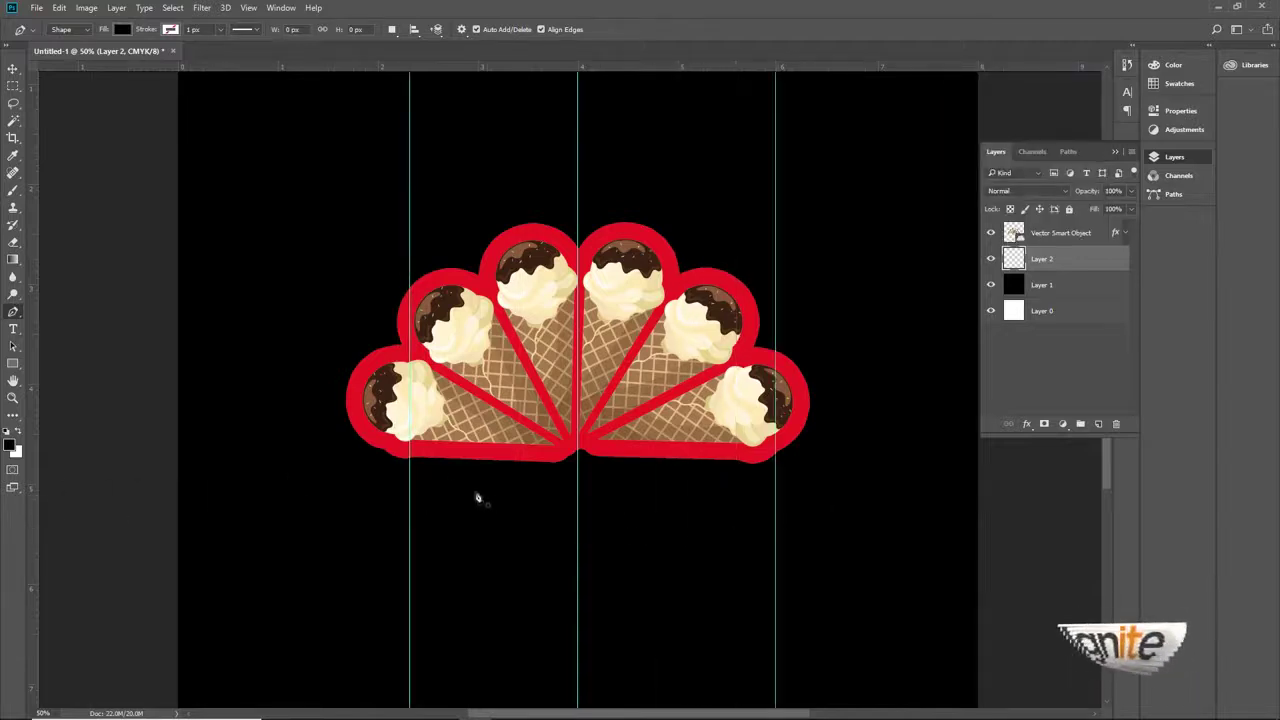
{"action": "key", "text": "v"}
{"action": "mouse_move", "coordinate": [410, 498]}
{"action": "left_mouse_down"}
{"action": "mouse_move", "coordinate": [388, 492]}
{"action": "mouse_move", "coordinate": [421, 500]}
{"action": "mouse_move", "coordinate": [386, 500]}
{"action": "left_mouse_up"}
{"action": "scroll", "coordinate": [500, 420], "scroll_direction": "down", "scroll_amount": 3}
{"action": "left_click_drag", "start_coordinate": [557, 343], "coordinate": [544, 363]}
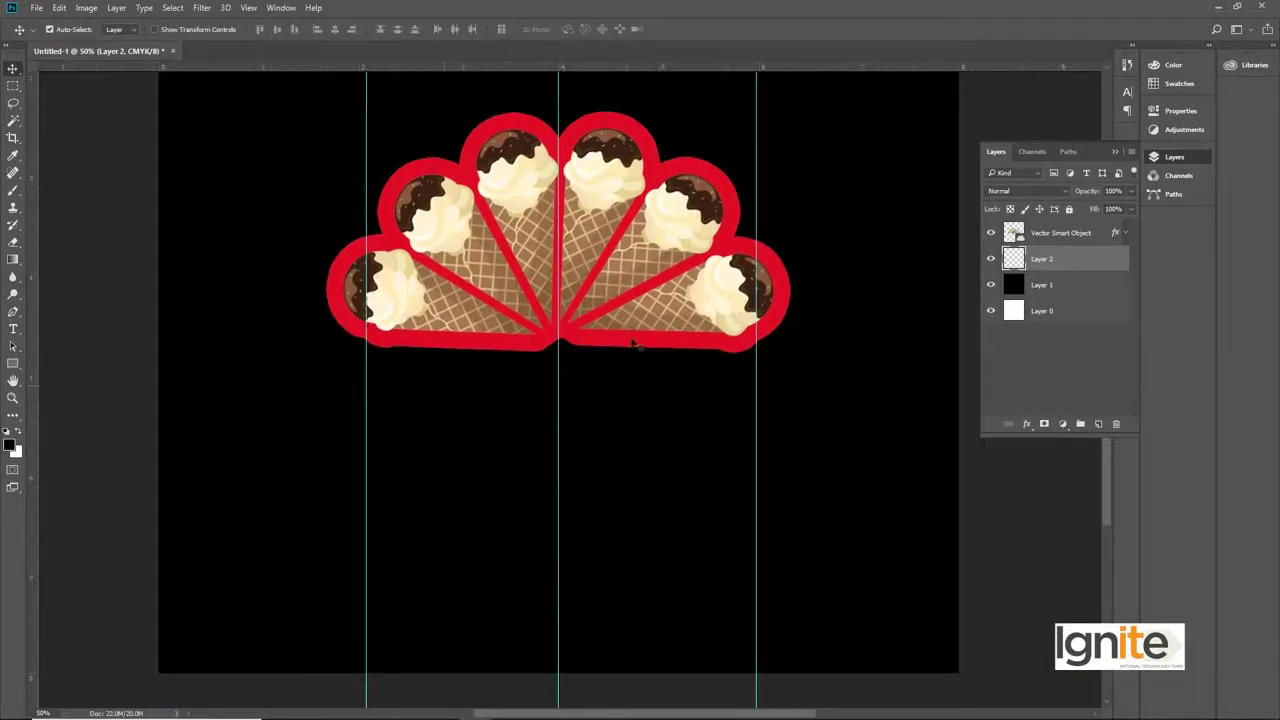
Draw a red-filled pen shape about 1170 × 1113 px, pointing down along the centre guide, with its upper edge curving behind the cones.
{"action": "key", "text": "p"}
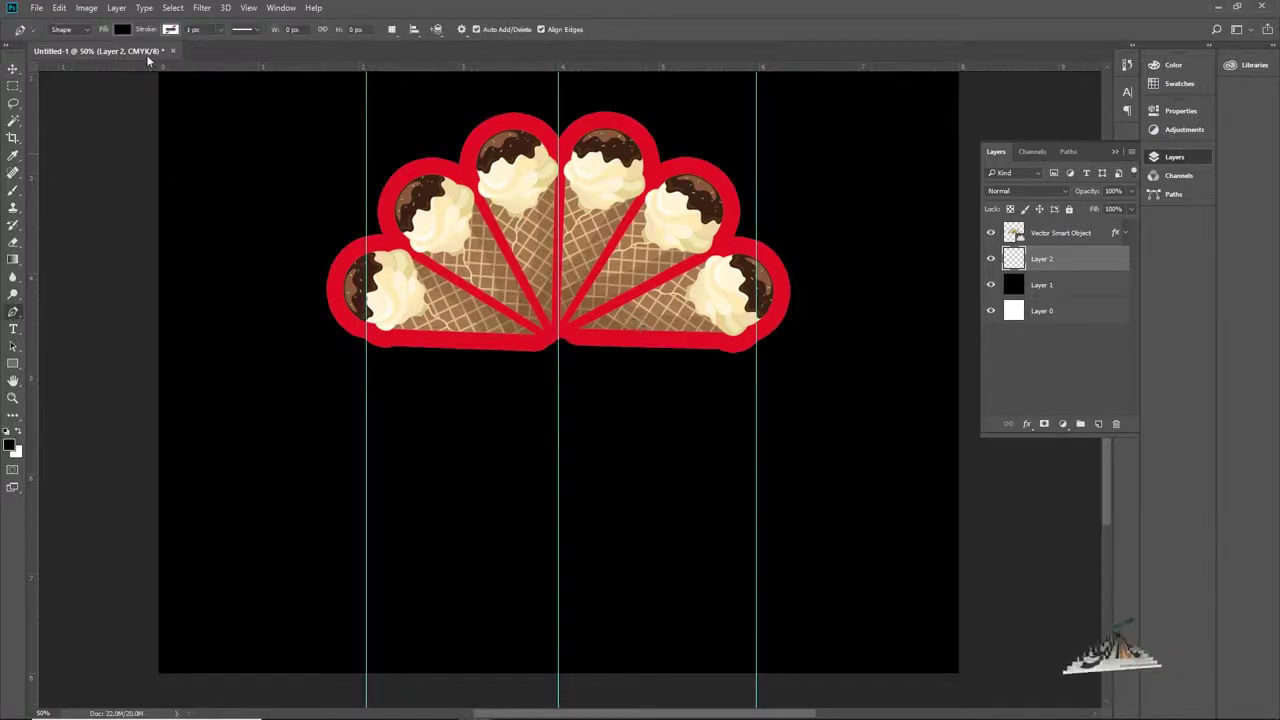
{"action": "left_click", "coordinate": [122, 29]}
{"action": "left_click", "coordinate": [57, 114]}
{"action": "left_click", "coordinate": [281, 47]}
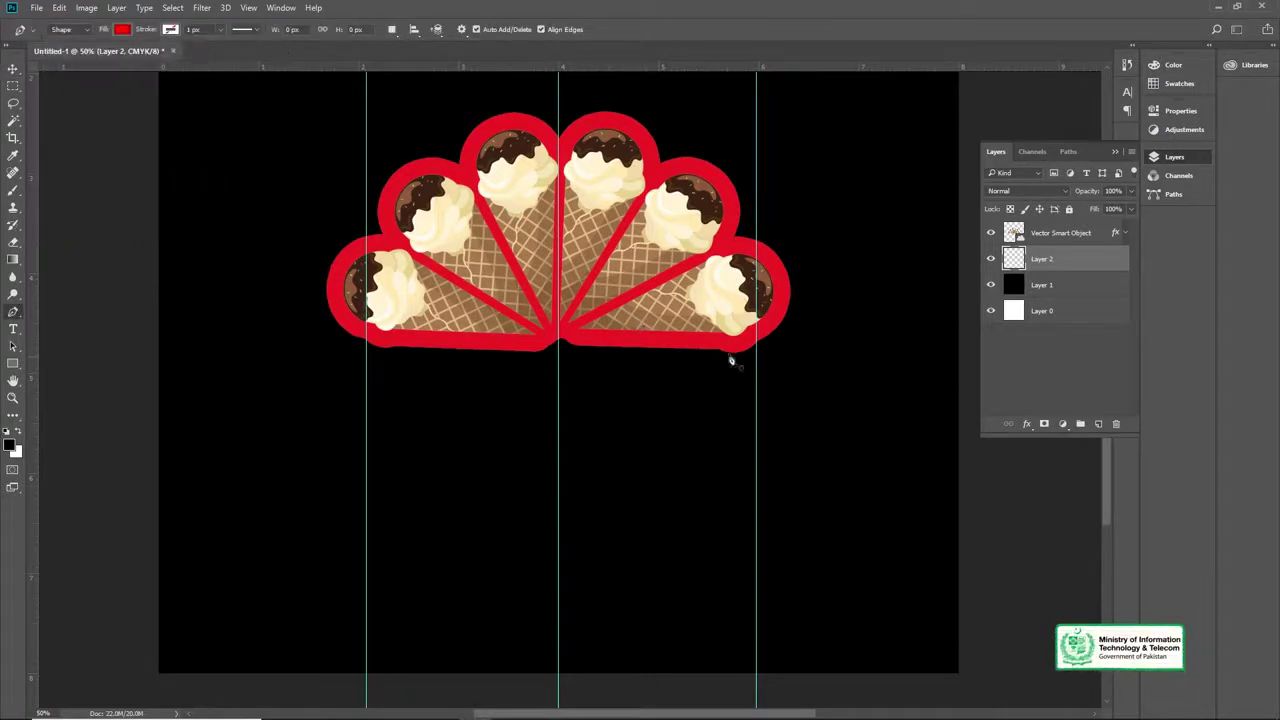
{"action": "left_click", "coordinate": [757, 350]}
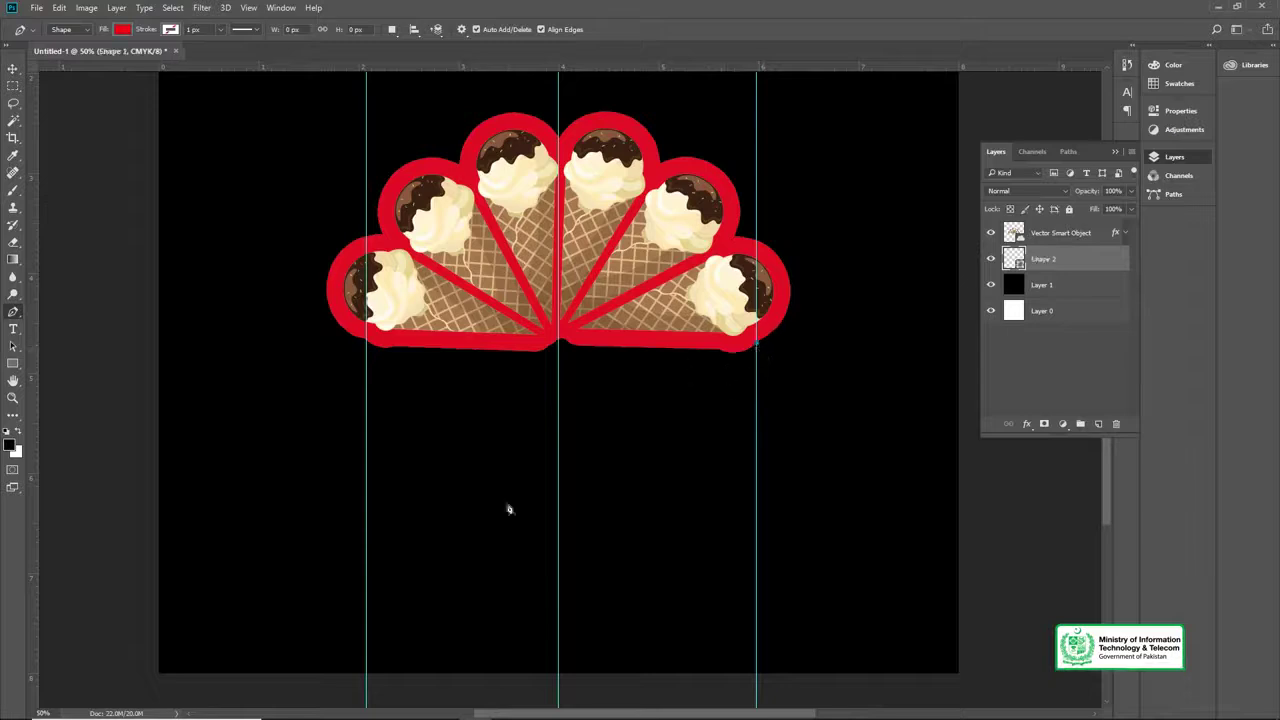
{"action": "left_click", "coordinate": [561, 589]}
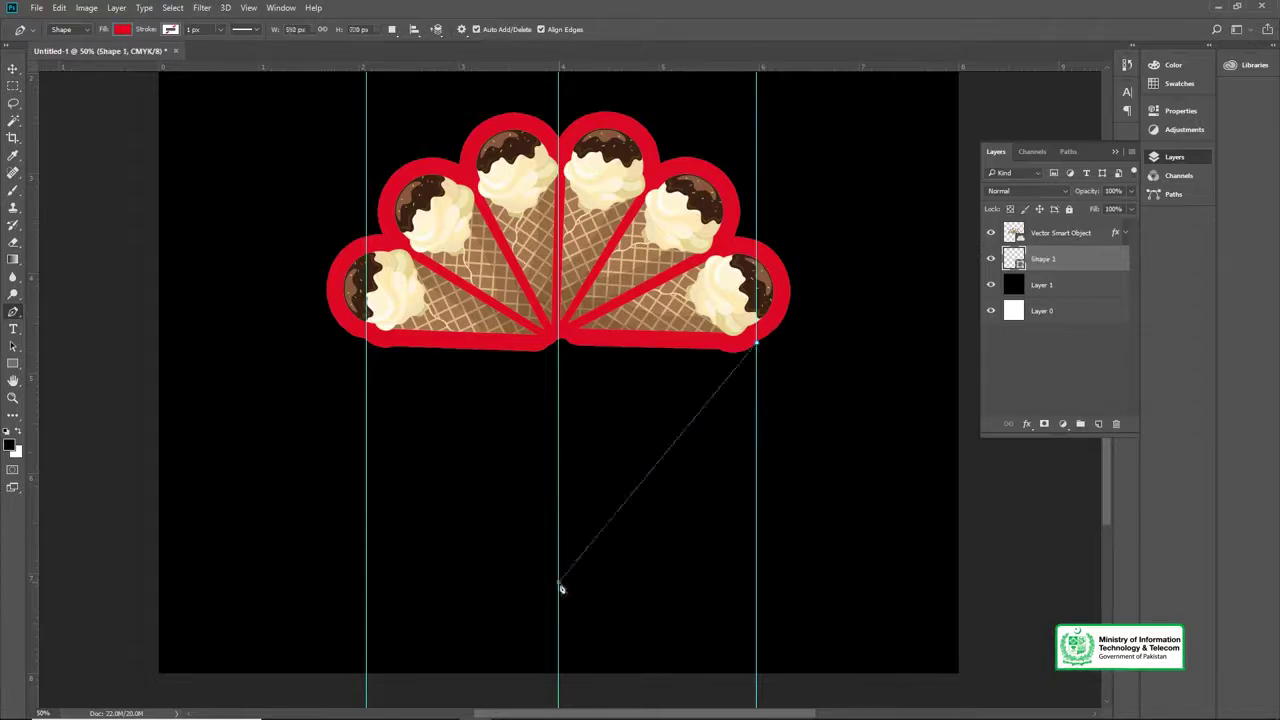
{"action": "left_click", "coordinate": [367, 344]}
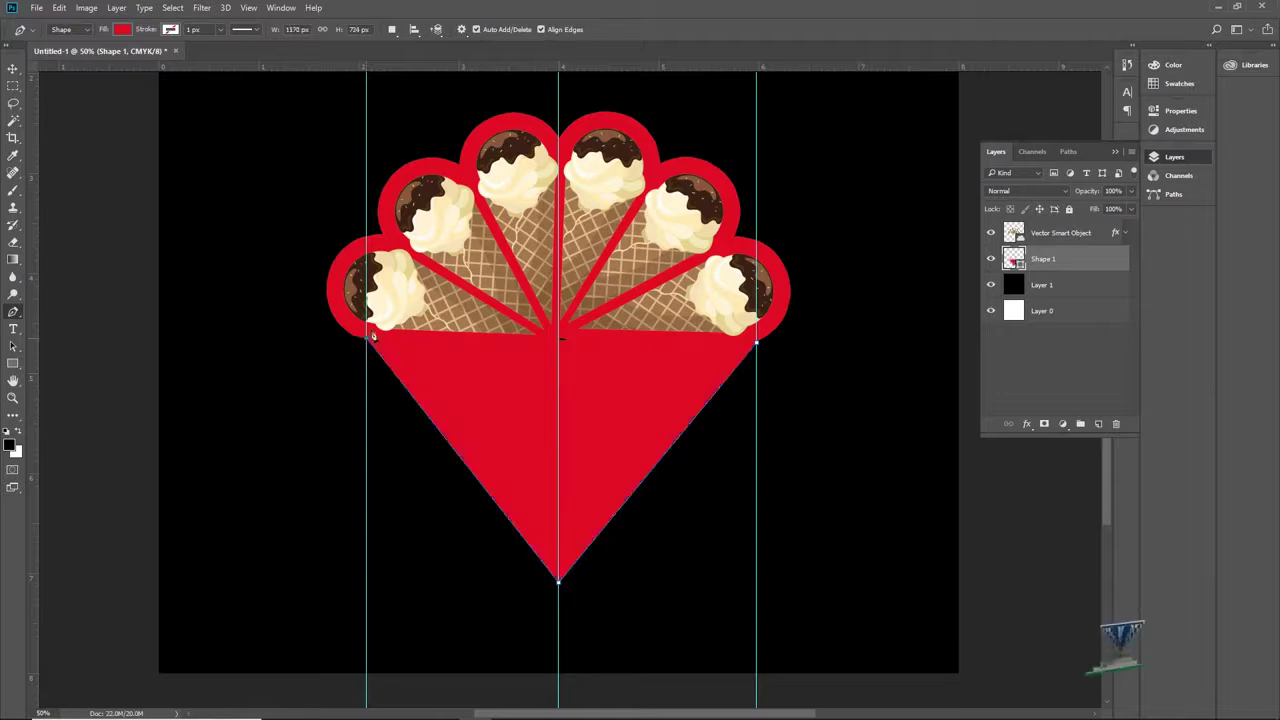
{"action": "left_click", "coordinate": [467, 219]}
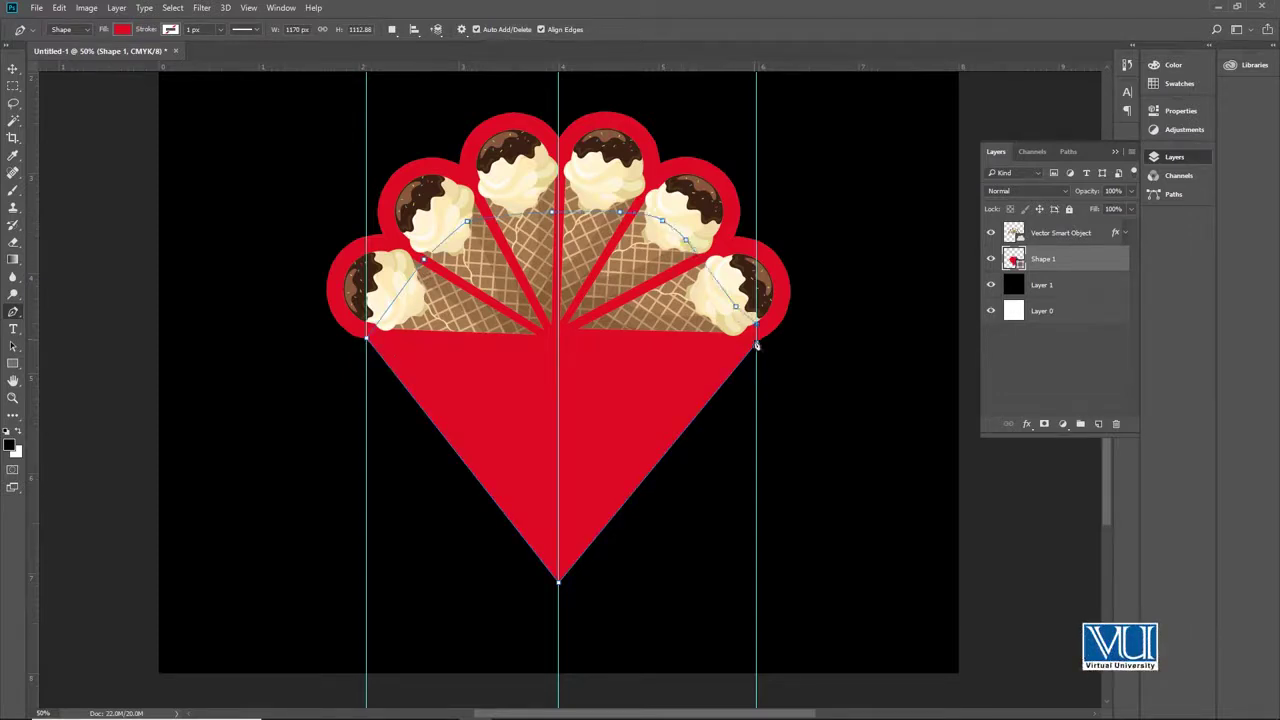
{"action": "key", "text": "v"}
{"action": "scroll", "coordinate": [757, 347], "scroll_direction": "down", "scroll_amount": 2}
{"action": "scroll", "coordinate": [757, 347], "scroll_direction": "up", "scroll_amount": 2}
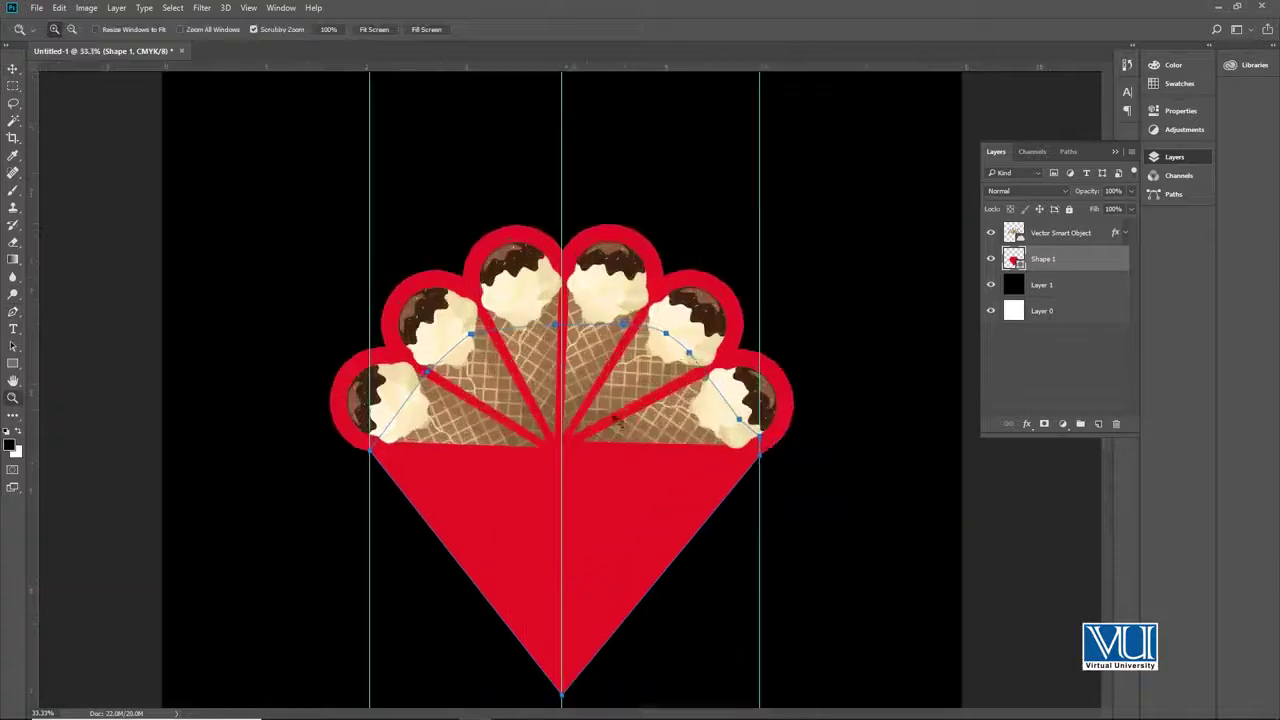
{"action": "left_click_drag", "start_coordinate": [618, 297], "coordinate": [628, 383]}
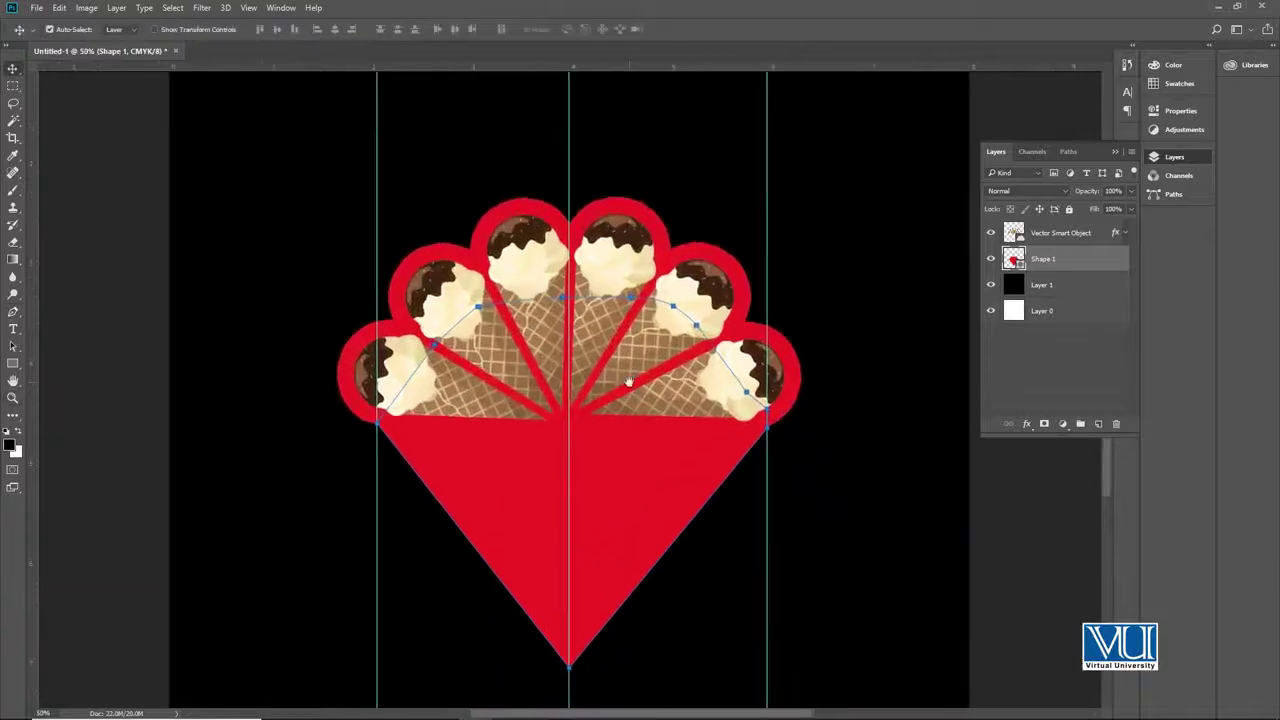
Merge the ice cream fan layer and the red shape layer into a single layer.
{"action": "left_click", "coordinate": [1059, 233], "text": "shift"}
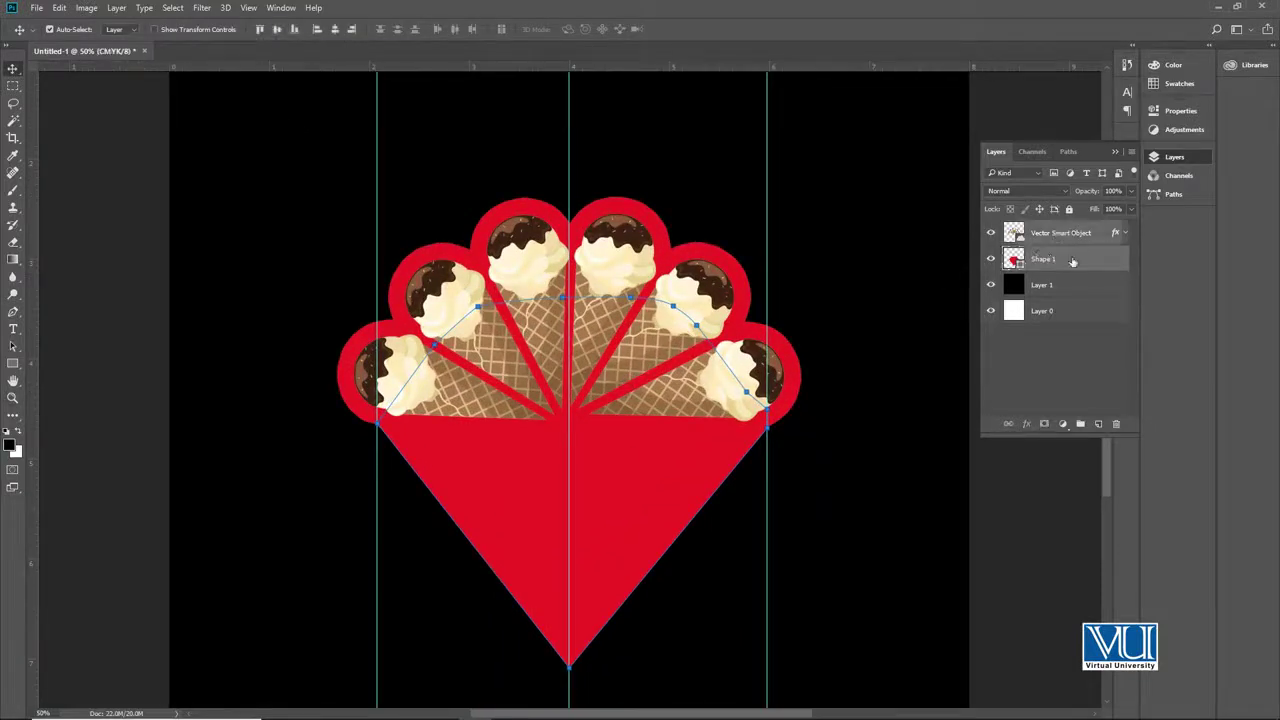
{"action": "left_click", "coordinate": [1072, 261]}
{"action": "left_click", "coordinate": [990, 259]}
{"action": "left_click", "coordinate": [990, 259]}
{"action": "left_click", "coordinate": [1043, 233], "text": "shift"}
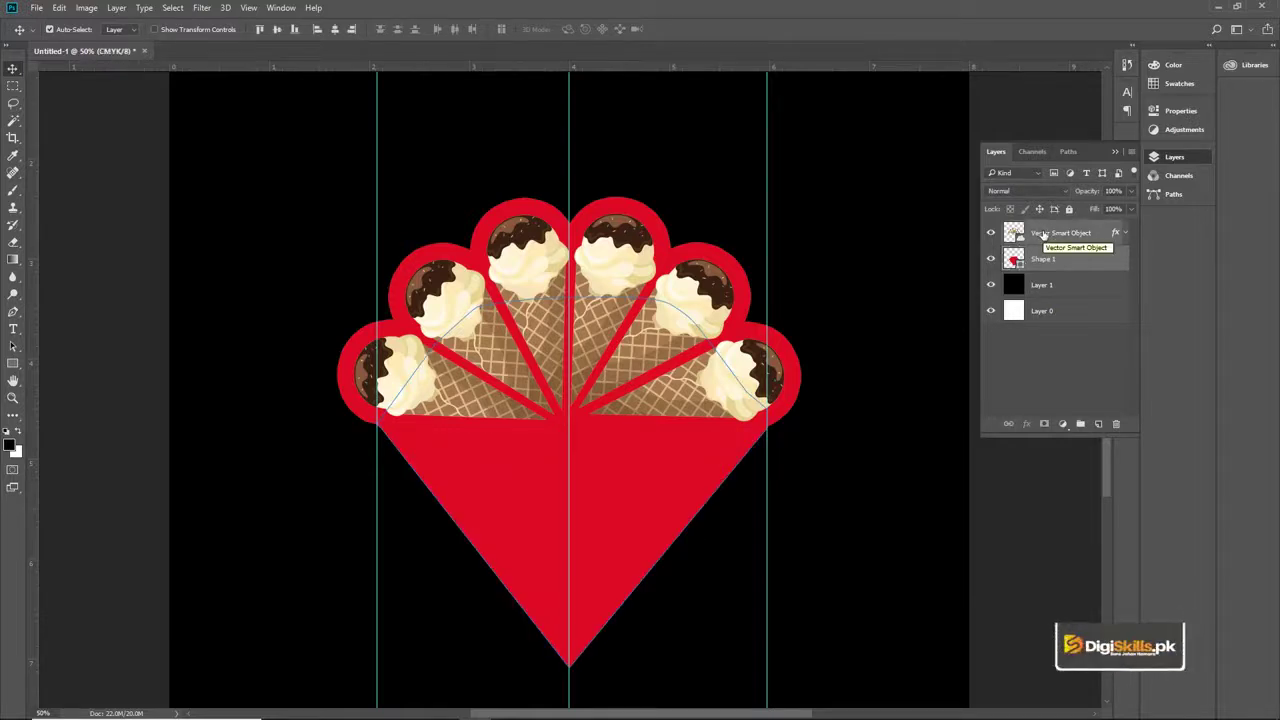
{"action": "right_click", "coordinate": [1043, 233]}
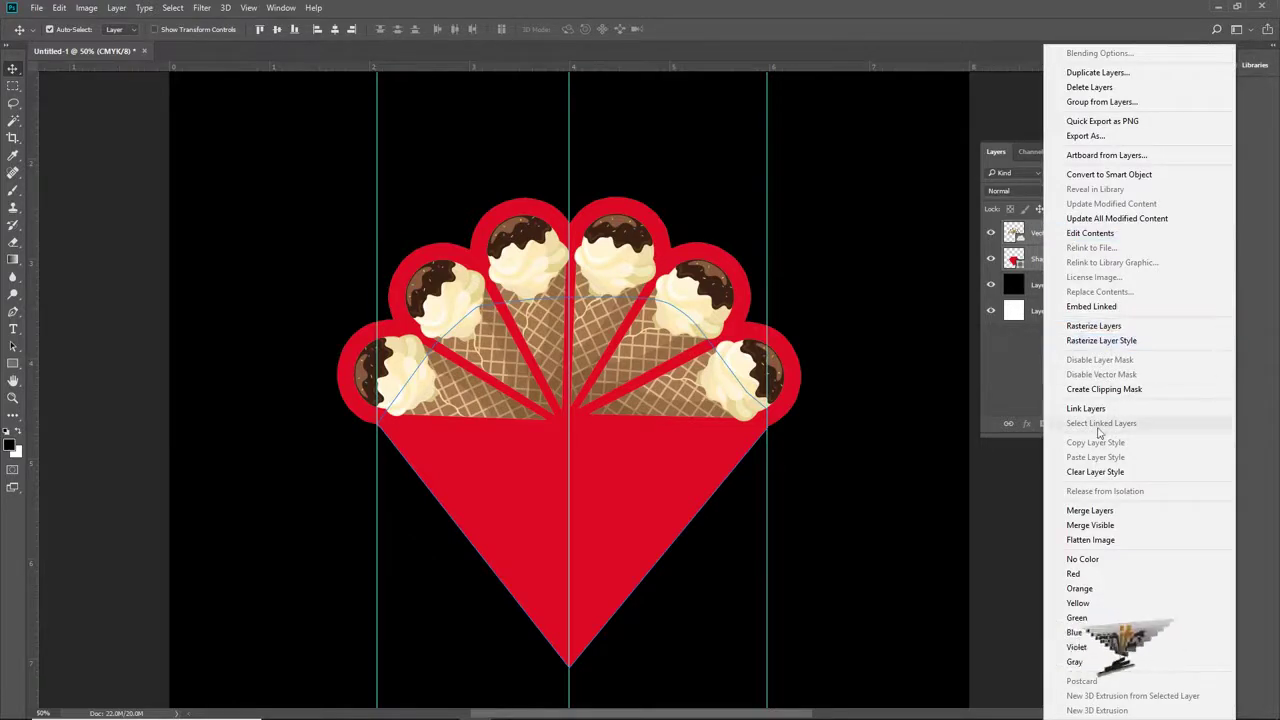
{"action": "left_click", "coordinate": [1092, 511]}
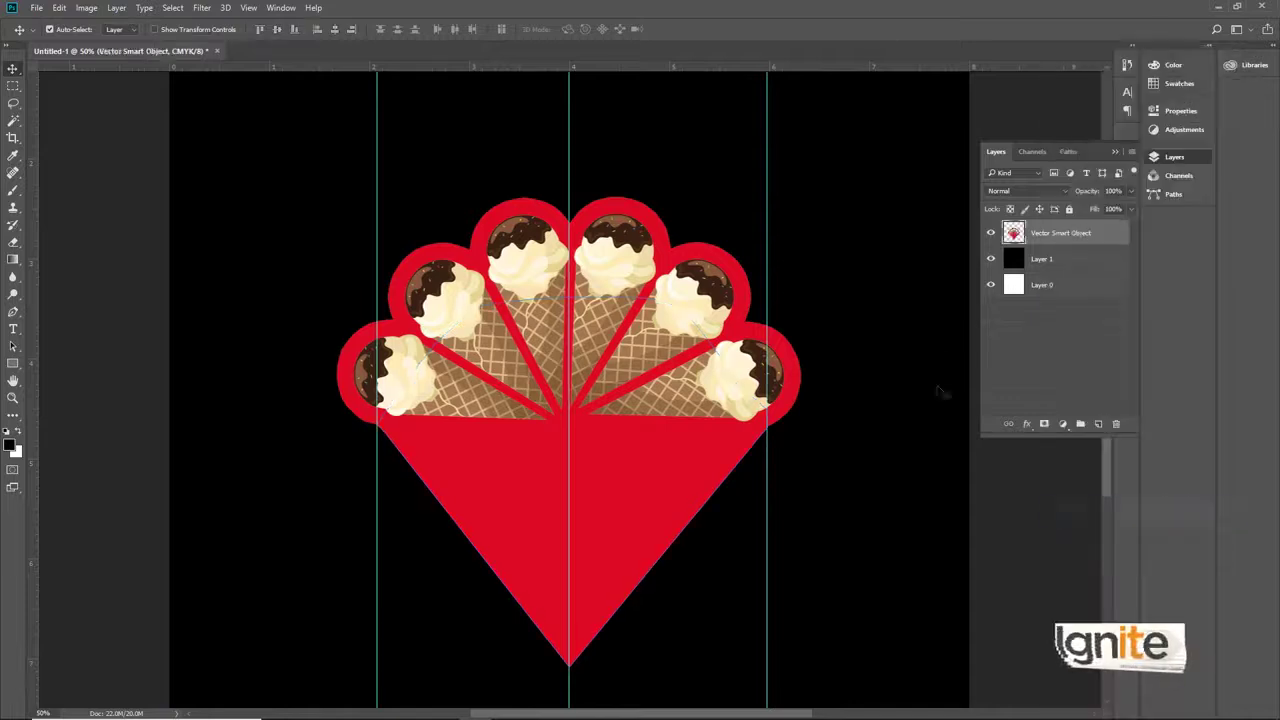
Duplicate the merged ice cream layer and place the copy directly below the original.
{"action": "key", "text": "z"}
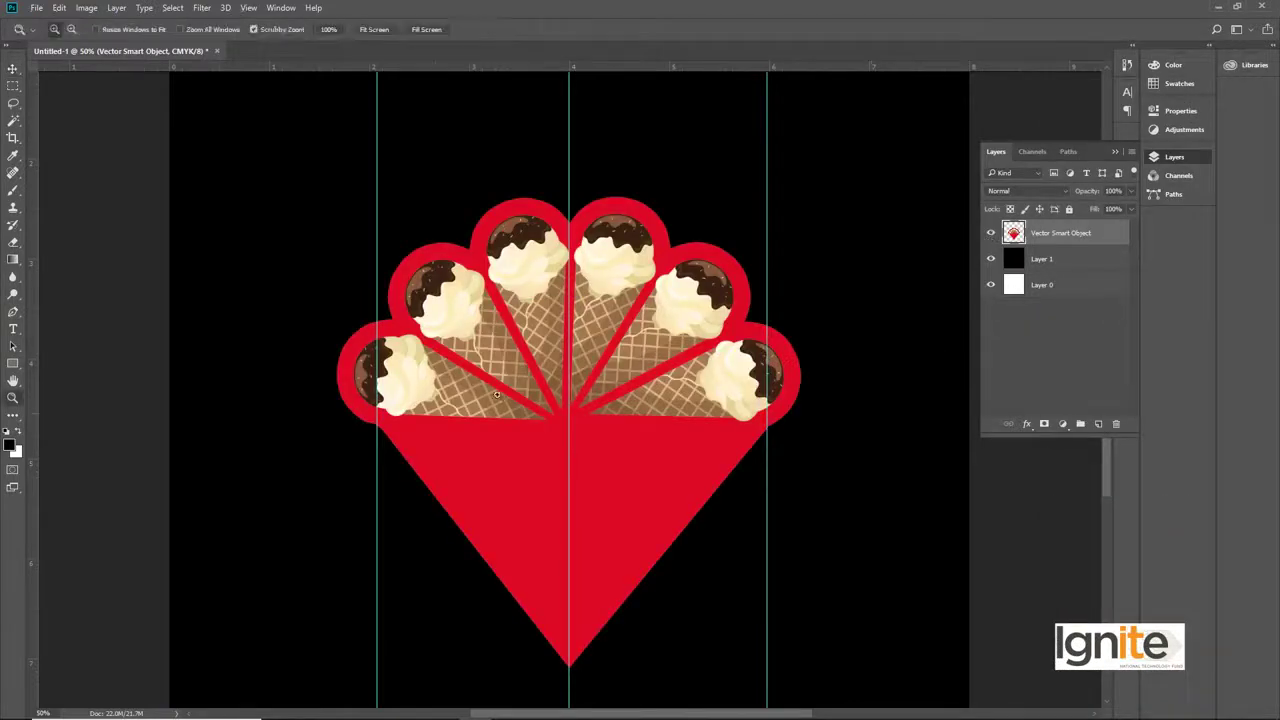
{"action": "left_click", "coordinate": [553, 408], "text": "alt"}
{"action": "left_click", "coordinate": [573, 394]}
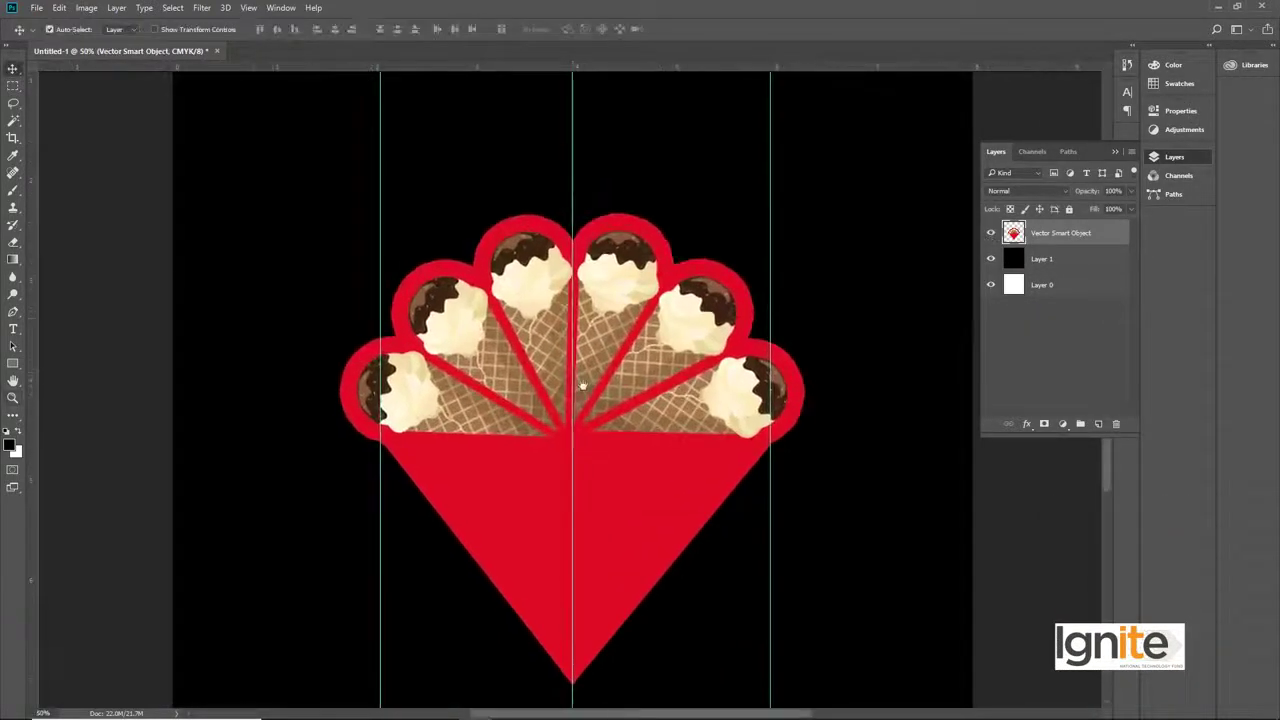
{"action": "key", "text": "v"}
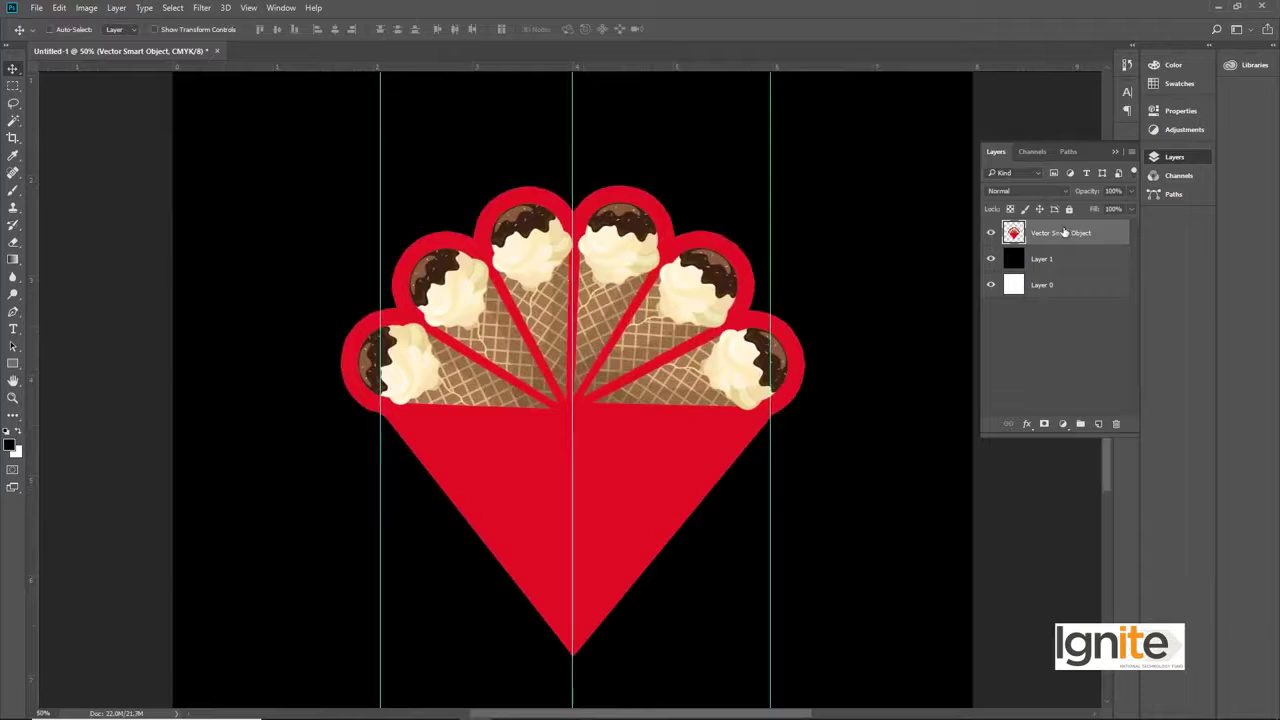
{"action": "key", "text": "ctrl+j"}
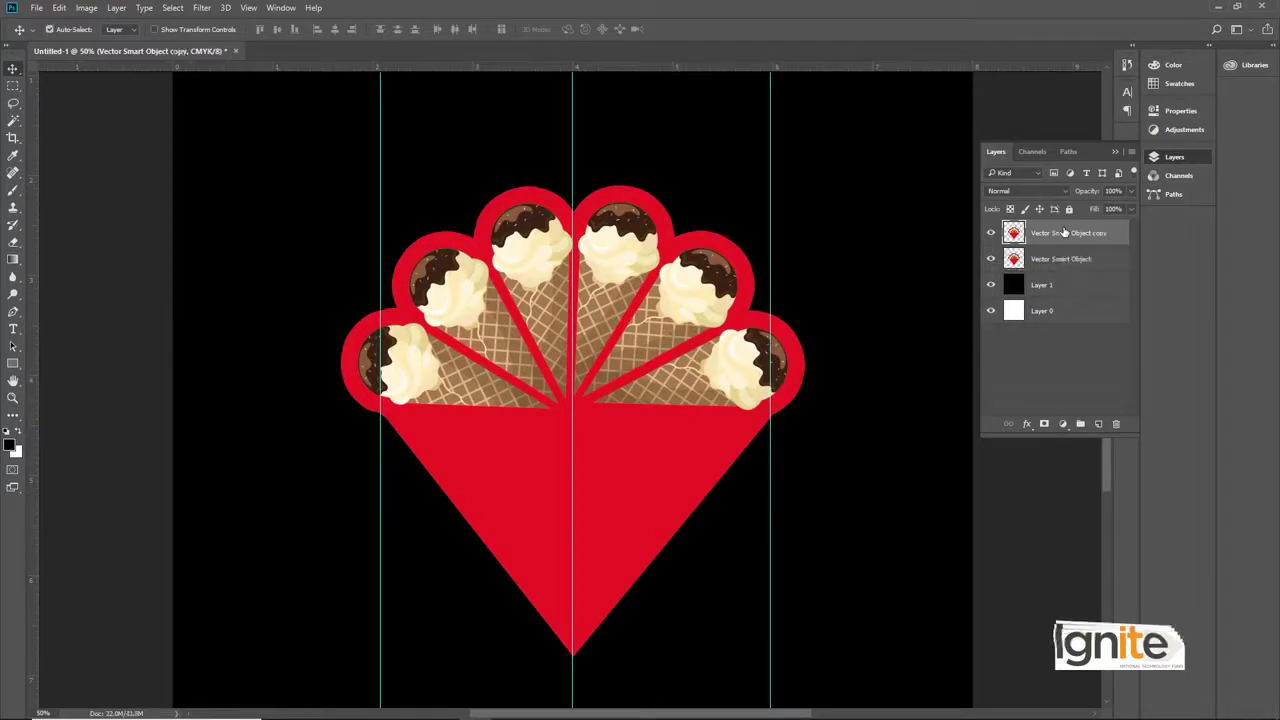
{"action": "left_click_drag", "start_coordinate": [1060, 233], "coordinate": [1058, 266]}
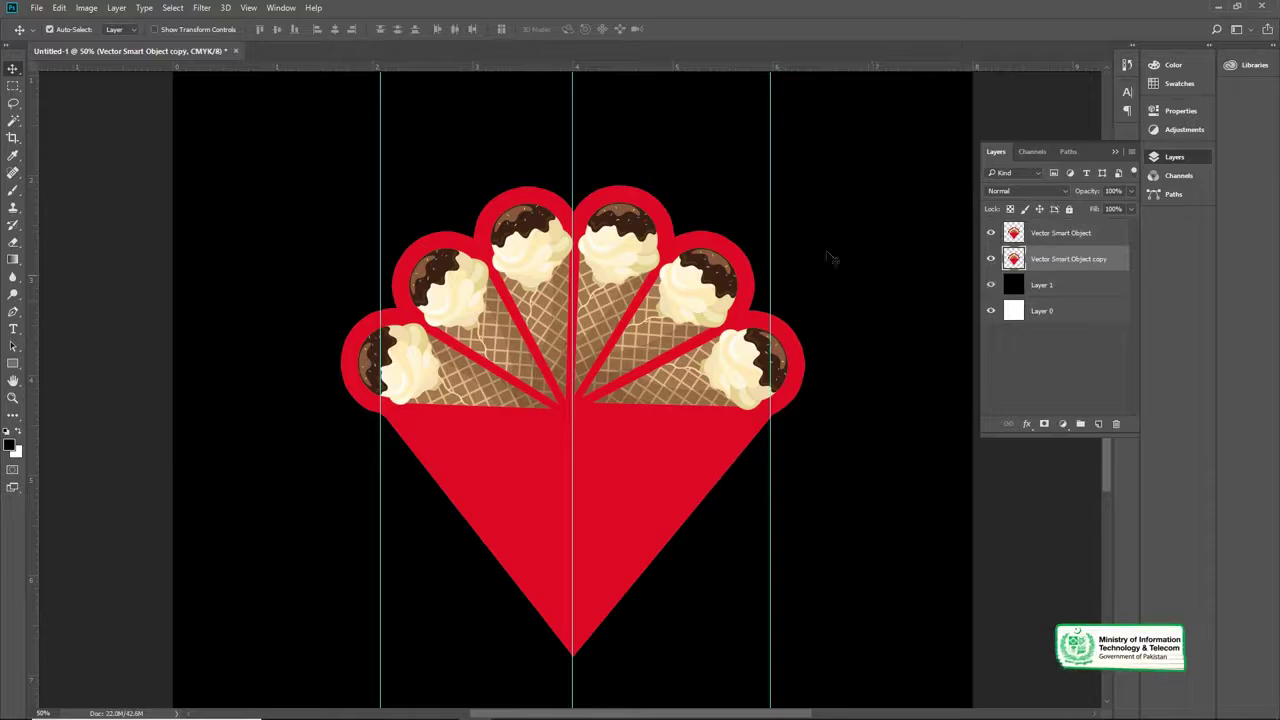
Lock the transparent pixels of the copied ice cream fan layer and fill its artwork with white.
{"action": "left_click_drag", "start_coordinate": [602, 313], "coordinate": [605, 317]}
{"action": "left_click_drag", "start_coordinate": [755, 318], "coordinate": [755, 318]}
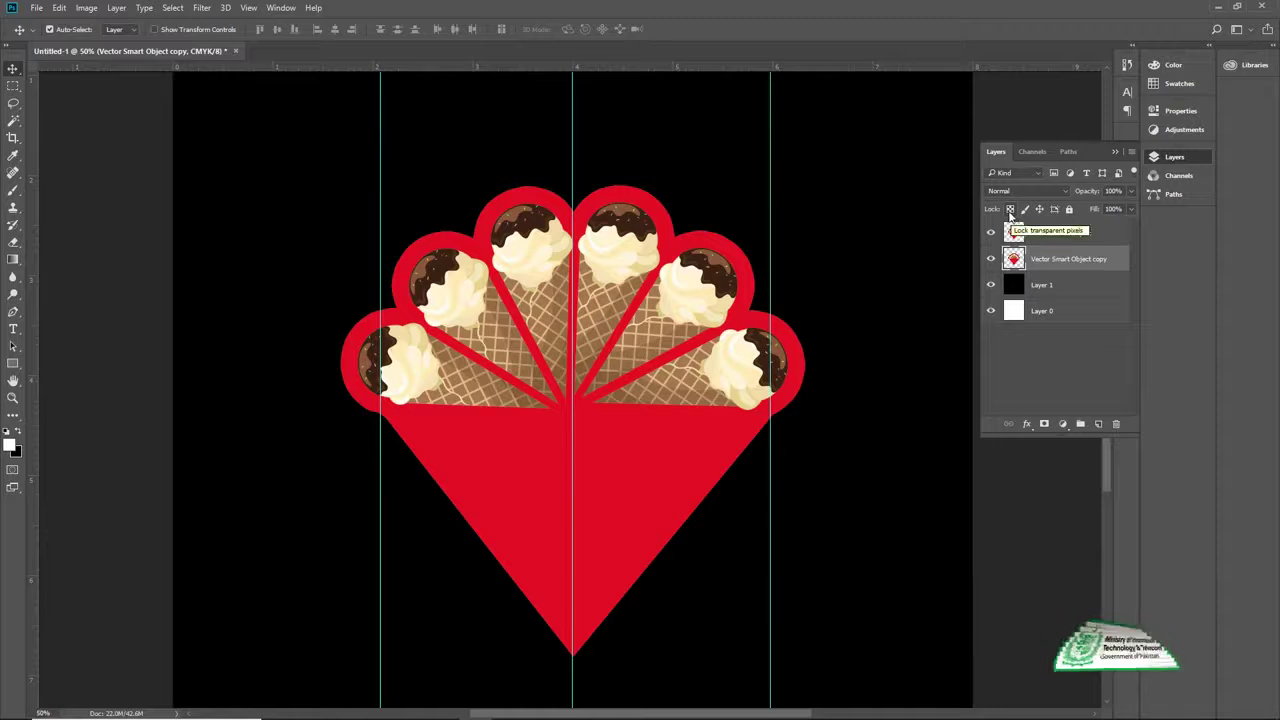
{"action": "left_click", "coordinate": [1010, 210]}
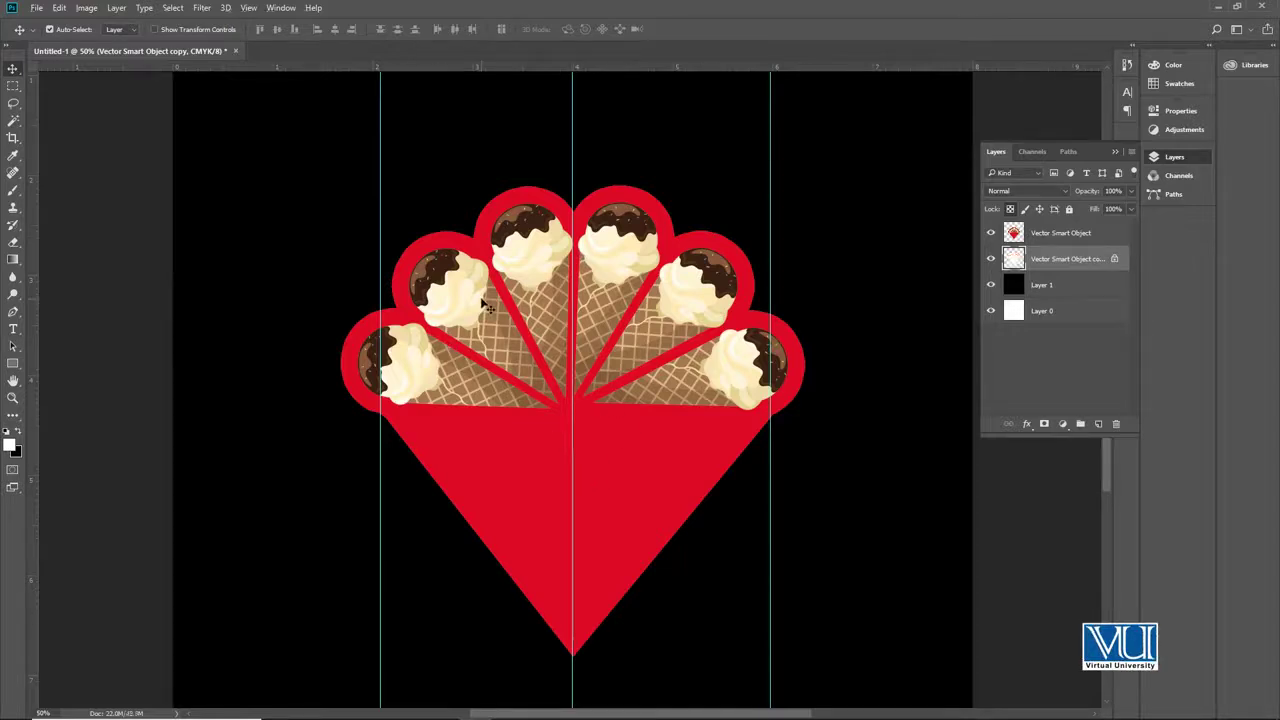
Enlarge the white copy from its centre so it forms a white border all around the red bunting.
{"action": "key", "text": "ctrl+t"}
{"action": "left_click_drag", "start_coordinate": [804, 185], "coordinate": [829, 154]}
{"action": "key", "text": "Return"}
{"action": "key", "text": "z"}
{"action": "left_click", "coordinate": [578, 328]}
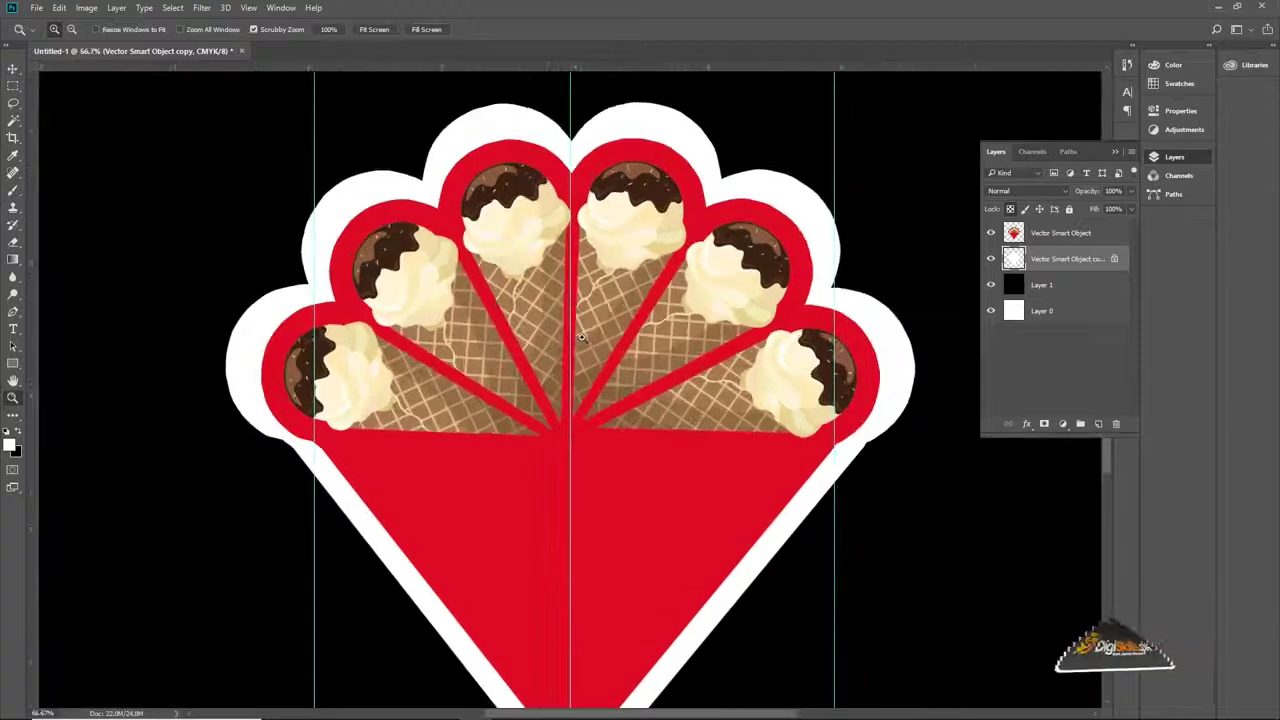
{"action": "key", "text": "v"}
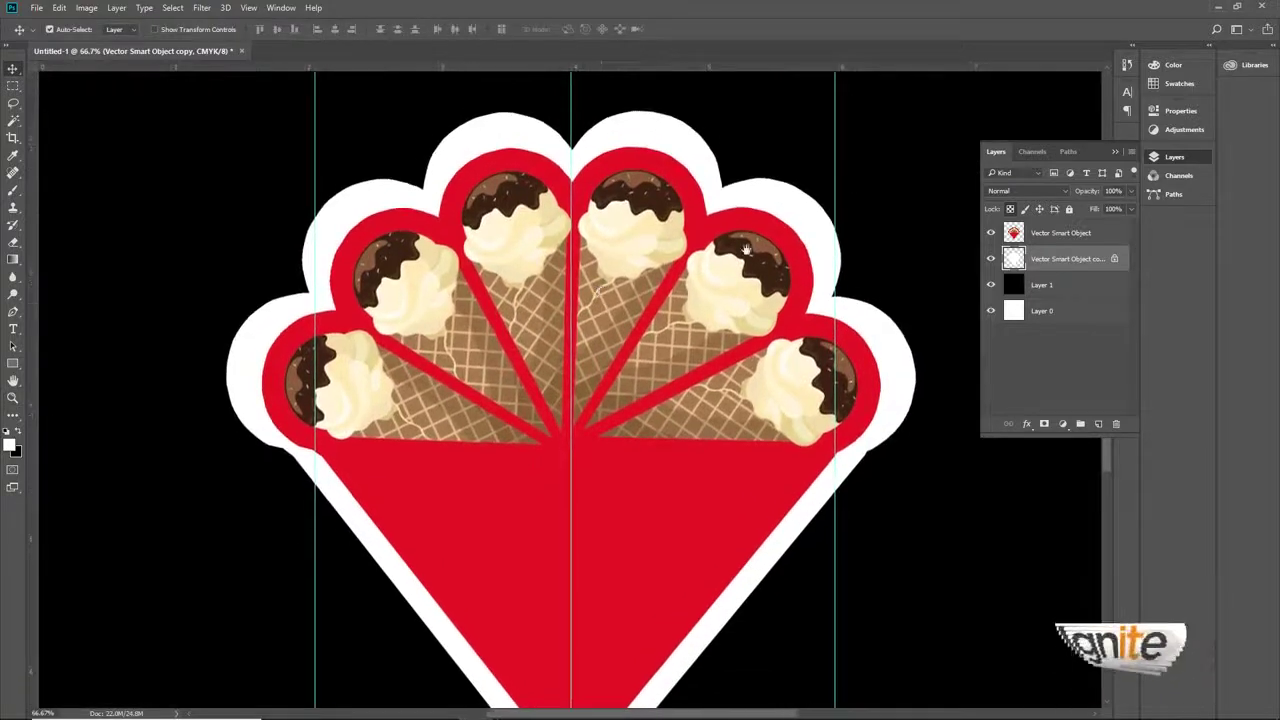
On a new layer, draw a small black-filled circle on the centre guide in the notch between the two uppermost cones.
{"action": "left_click", "coordinate": [1099, 424]}
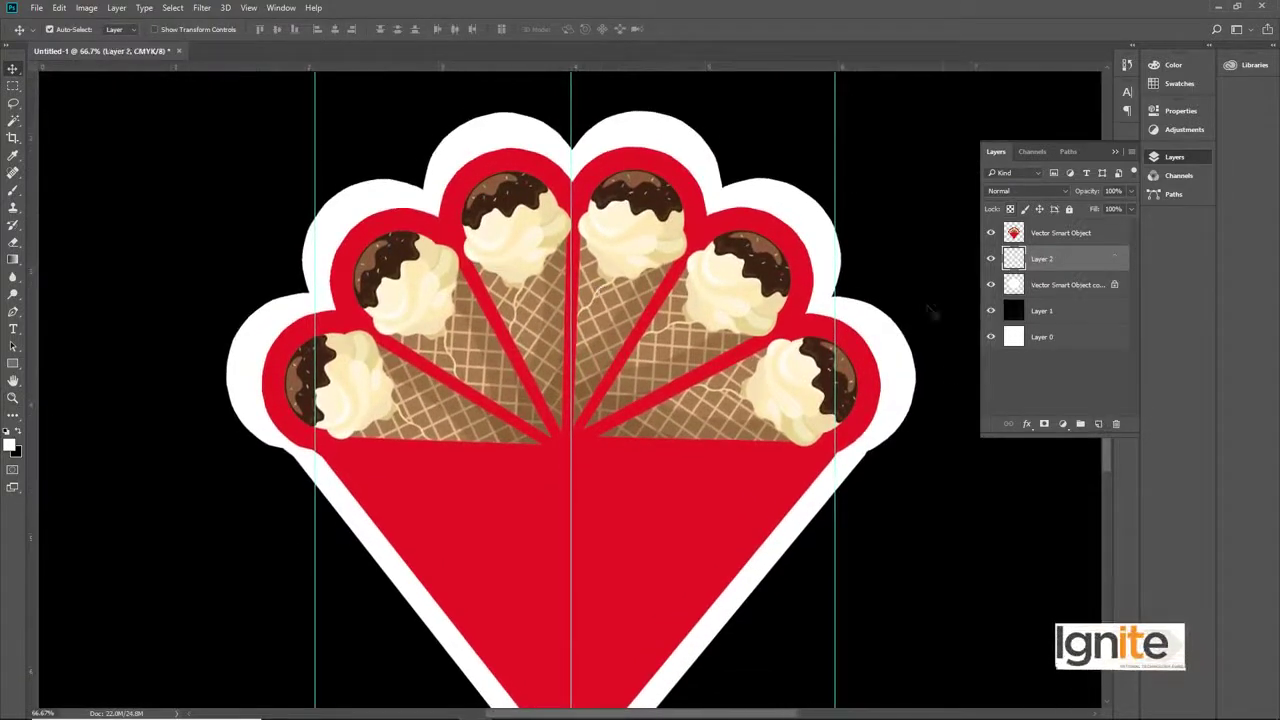
{"action": "right_click", "coordinate": [16, 93]}
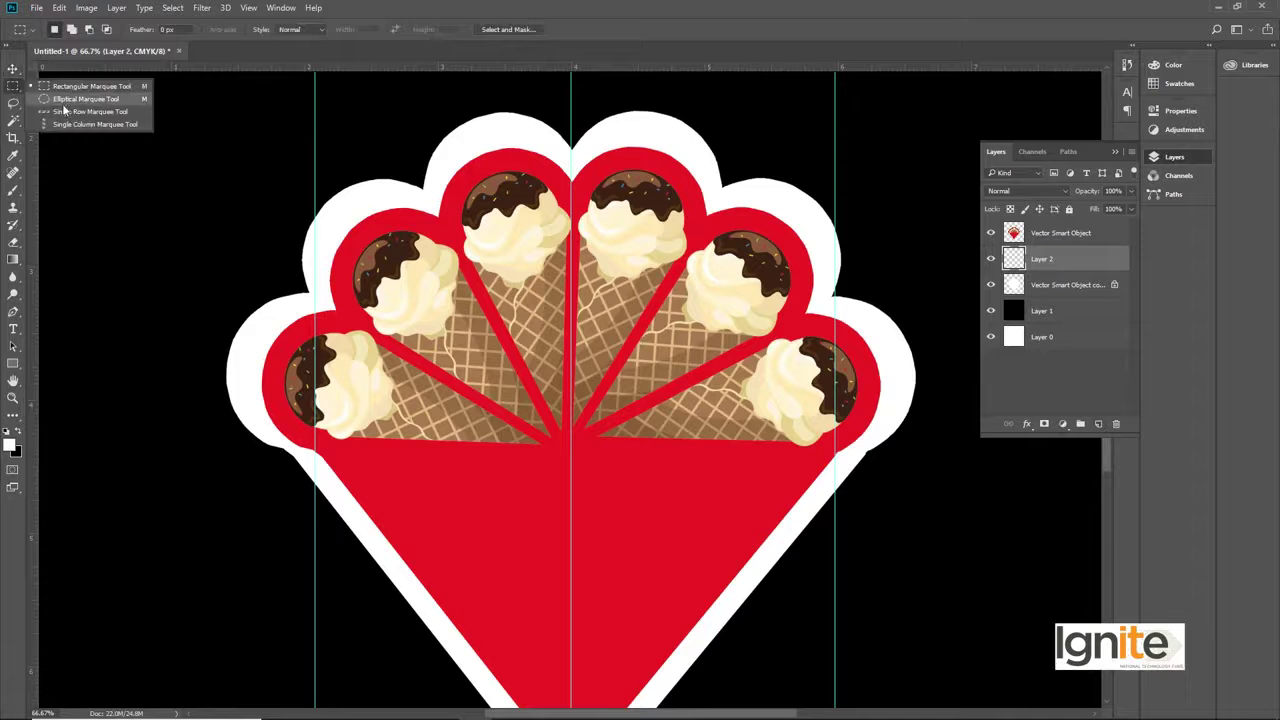
{"action": "left_click", "coordinate": [60, 100]}
{"action": "mouse_move", "coordinate": [558, 158]}
{"action": "left_mouse_down"}
{"action": "mouse_move", "coordinate": [566, 145]}
{"action": "mouse_move", "coordinate": [572, 157]}
{"action": "left_mouse_up"}
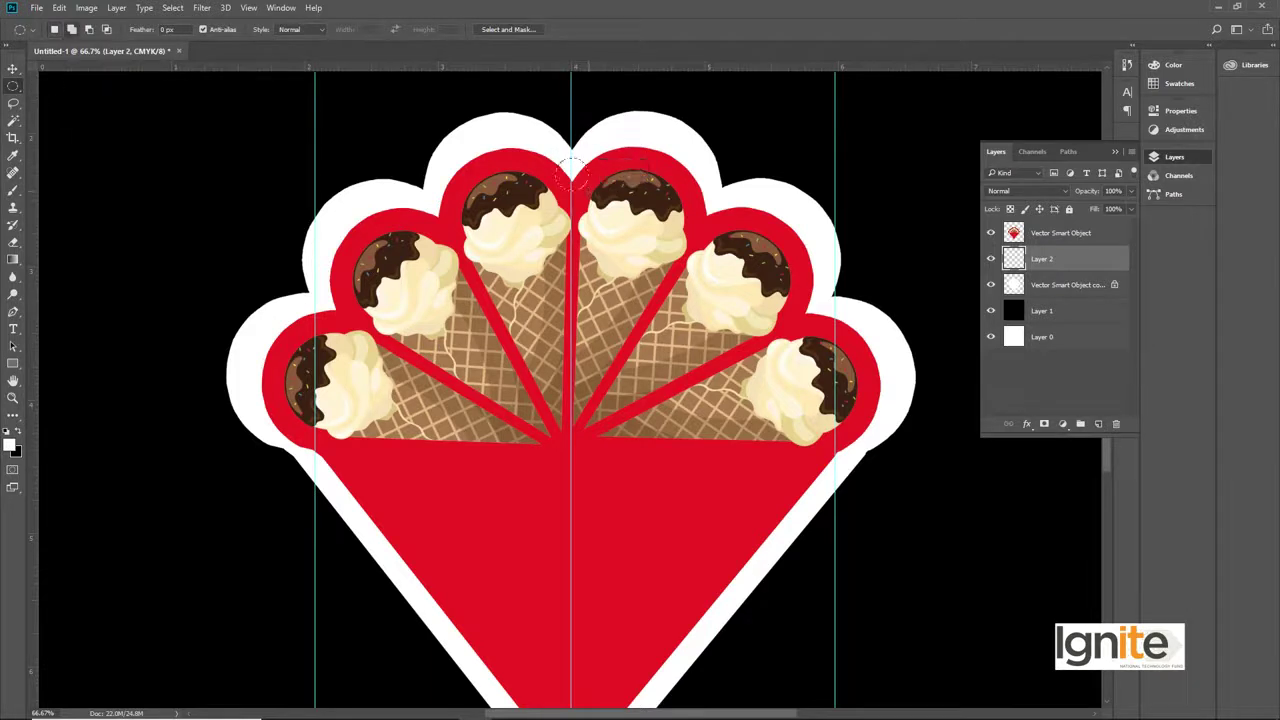
{"action": "key", "text": "v"}
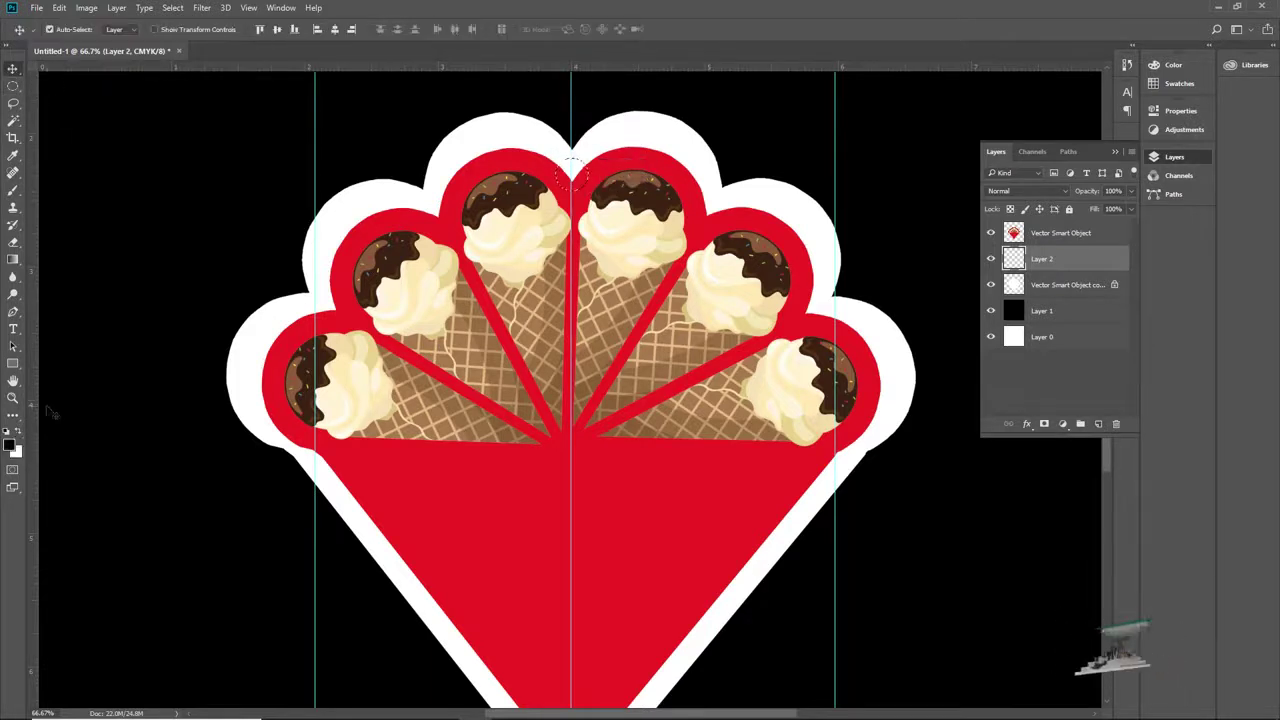
{"action": "key", "text": "alt+BackSpace"}
{"action": "key", "text": "ctrl"}
{"action": "key", "text": "ctrl+d"}
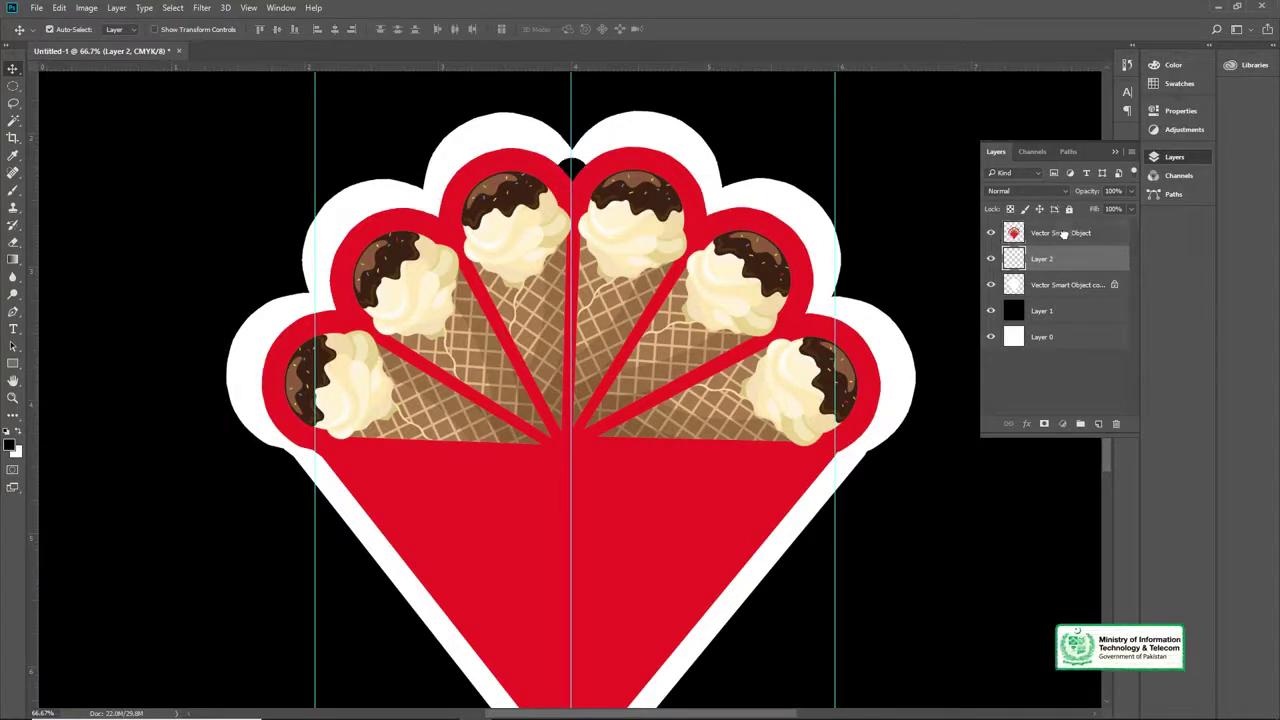
Move the black circle's layer above the red ice cream artwork so it sits at the top of the layer stack.
{"action": "left_click_drag", "start_coordinate": [1030, 250], "coordinate": [1031, 230]}
{"action": "scroll", "coordinate": [590, 175], "scroll_direction": "up", "scroll_amount": 3}
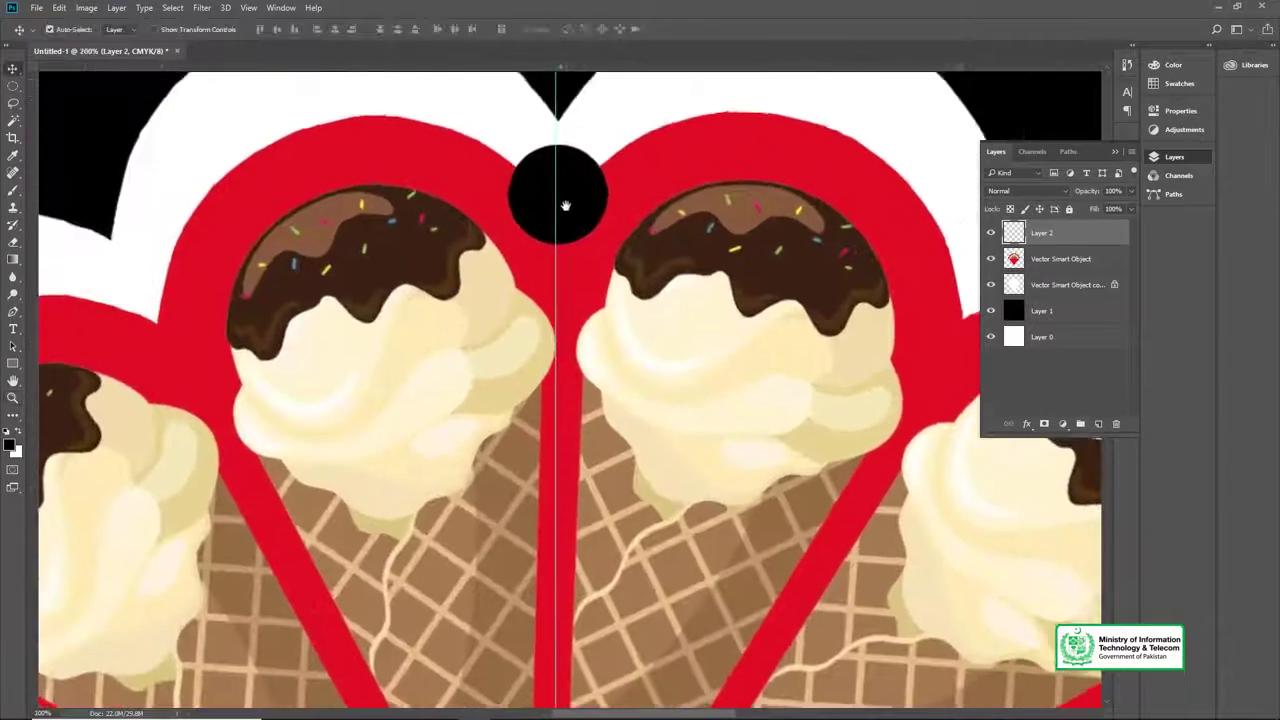
{"action": "left_click_drag", "start_coordinate": [565, 205], "coordinate": [578, 222]}
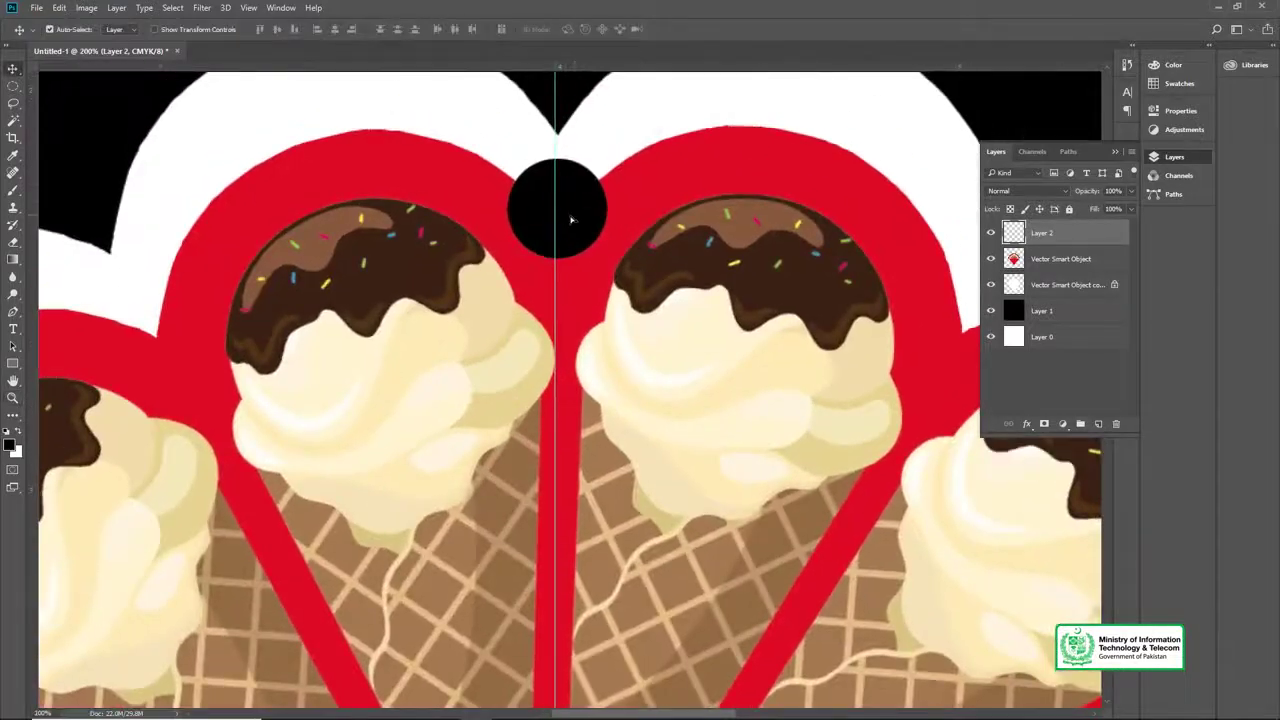
{"action": "key", "text": "z"}
{"action": "scroll", "coordinate": [588, 290], "scroll_direction": "down", "scroll_amount": 3}
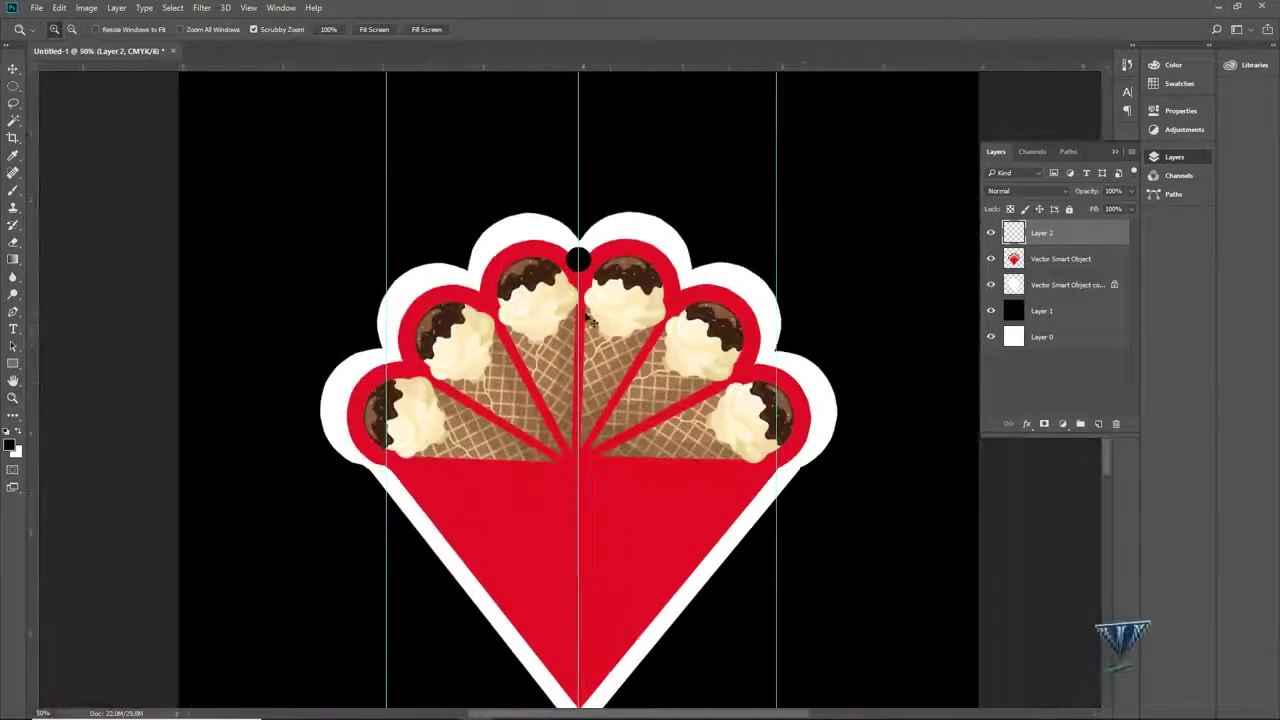
{"action": "key", "text": "v"}
{"action": "left_click_drag", "start_coordinate": [592, 320], "coordinate": [572, 199]}
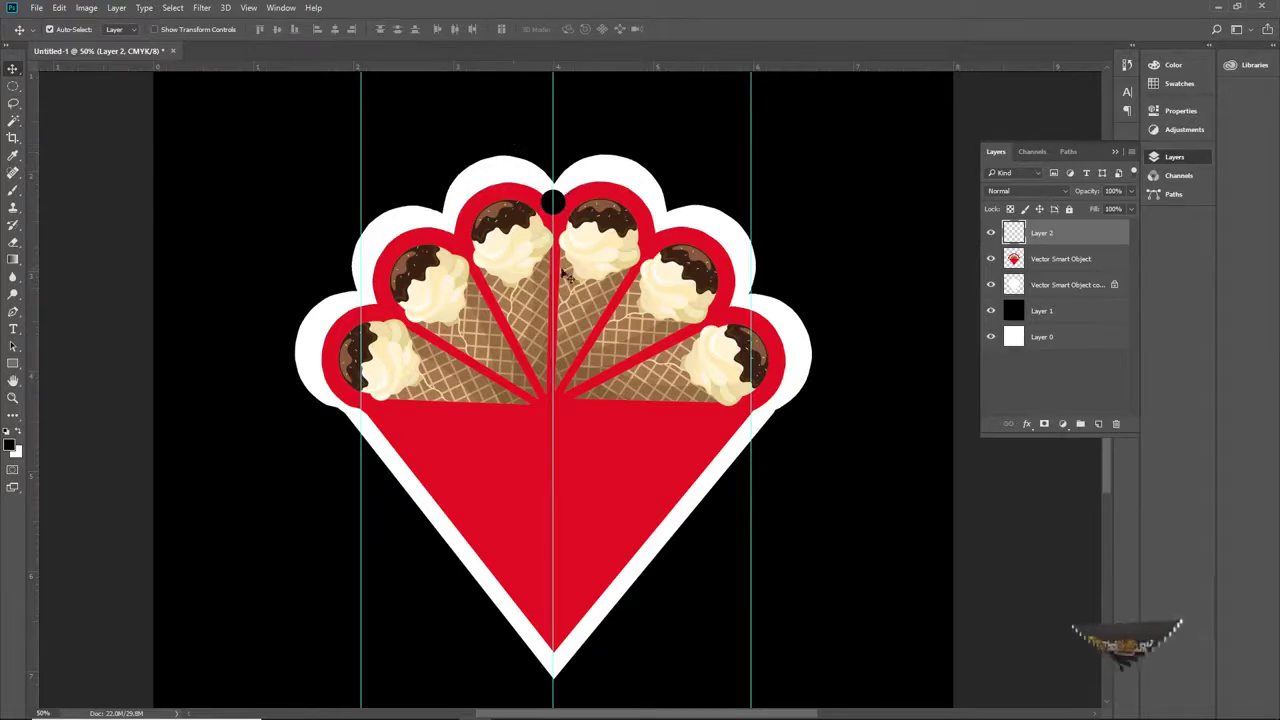
{"action": "scroll", "coordinate": [565, 274], "scroll_direction": "down", "scroll_amount": 2}
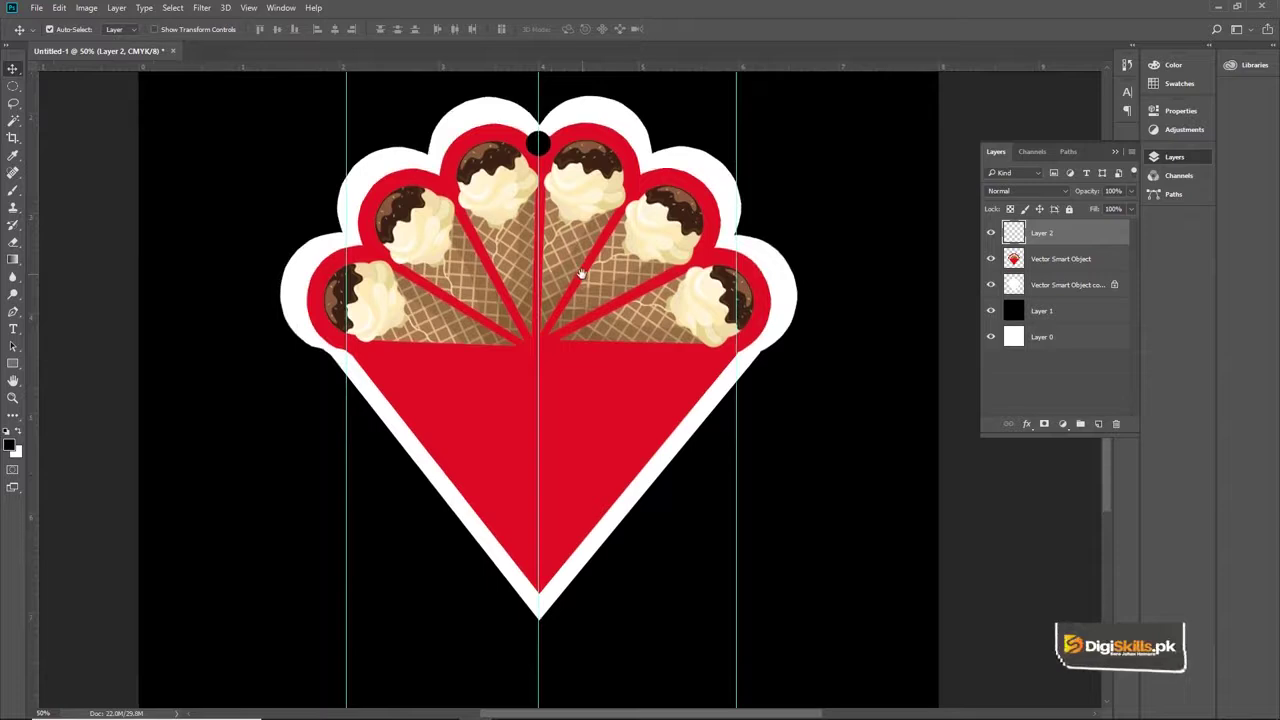
{"action": "left_click_drag", "start_coordinate": [558, 275], "coordinate": [557, 283]}
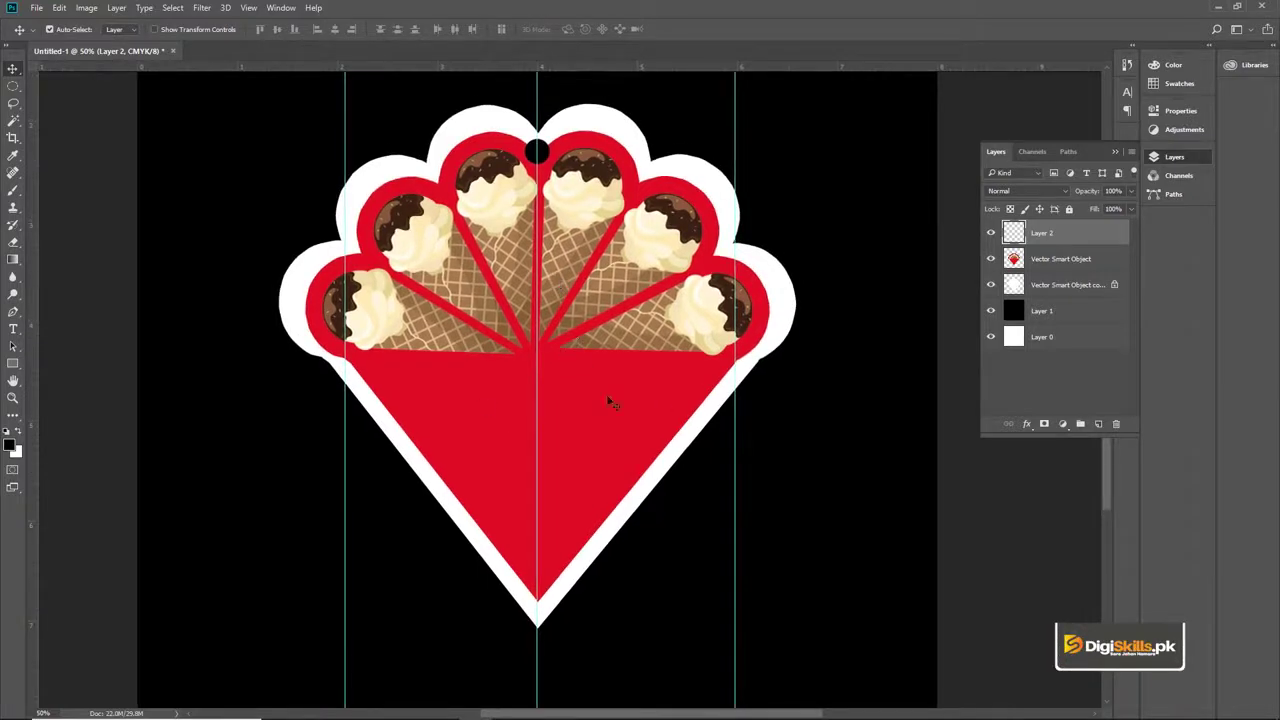
{"action": "scroll", "coordinate": [503, 409], "scroll_direction": "down", "scroll_amount": 1}
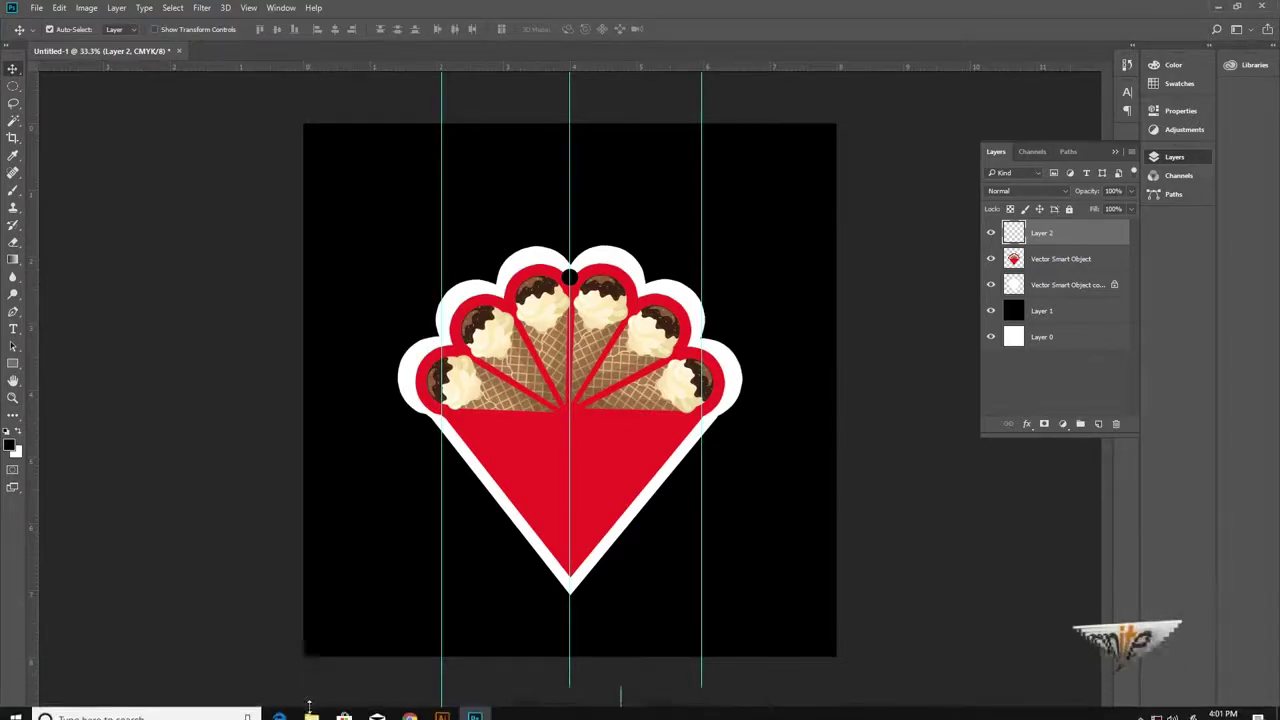
Open the Logo AI file in Illustrator, copy the white Abc Ice Cream logo, and switch back to Photoshop.
{"action": "left_click", "coordinate": [311, 712]}
{"action": "double_click", "coordinate": [432, 110]}
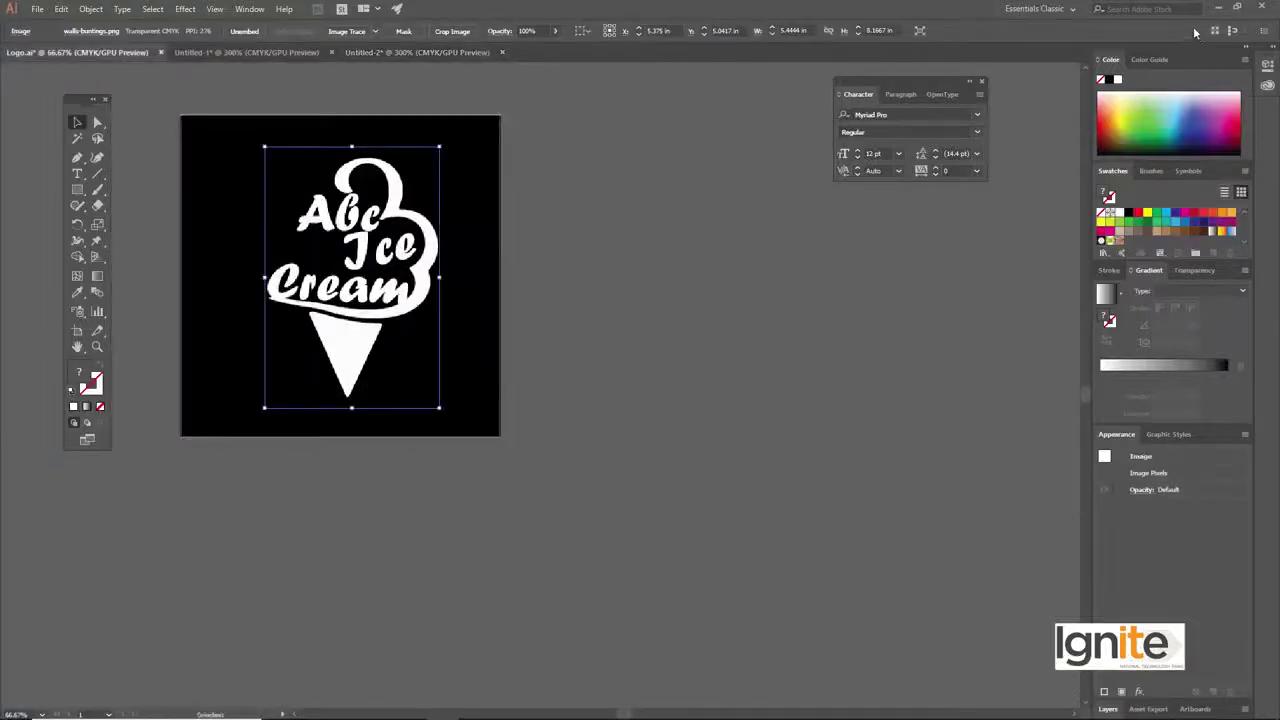
{"action": "left_click", "coordinate": [1220, 8]}
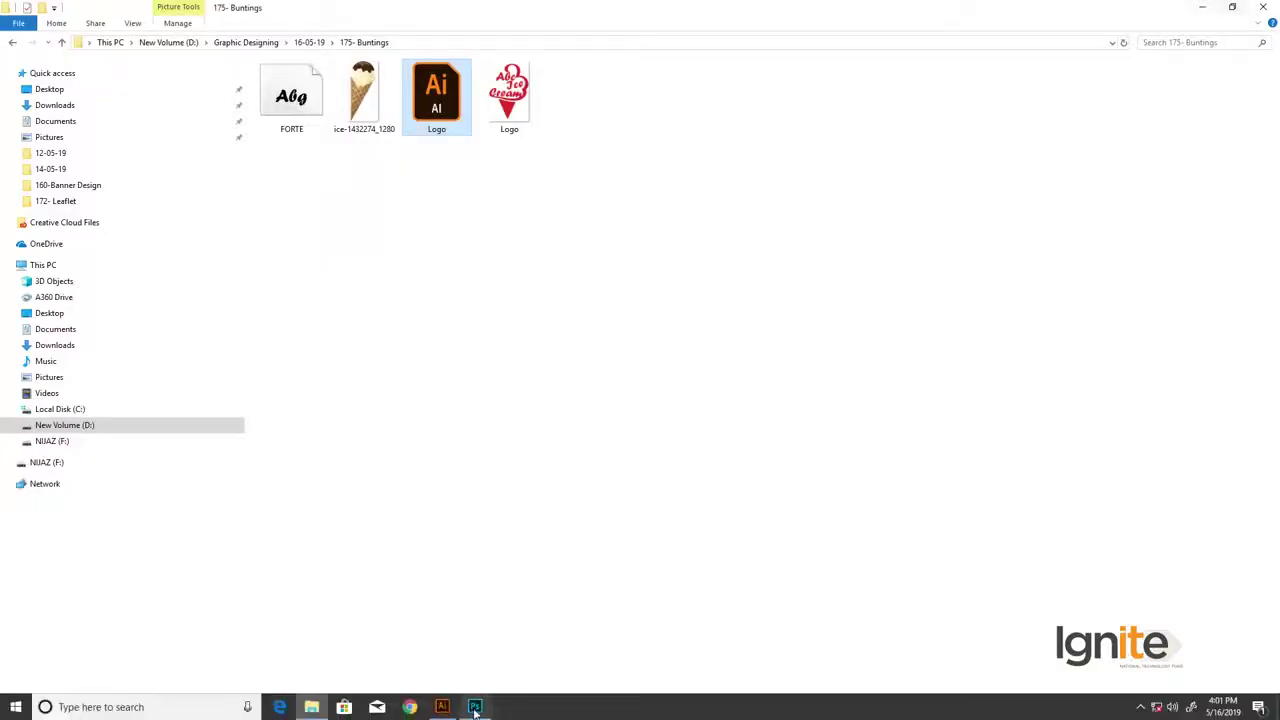
{"action": "left_click", "coordinate": [476, 710]}
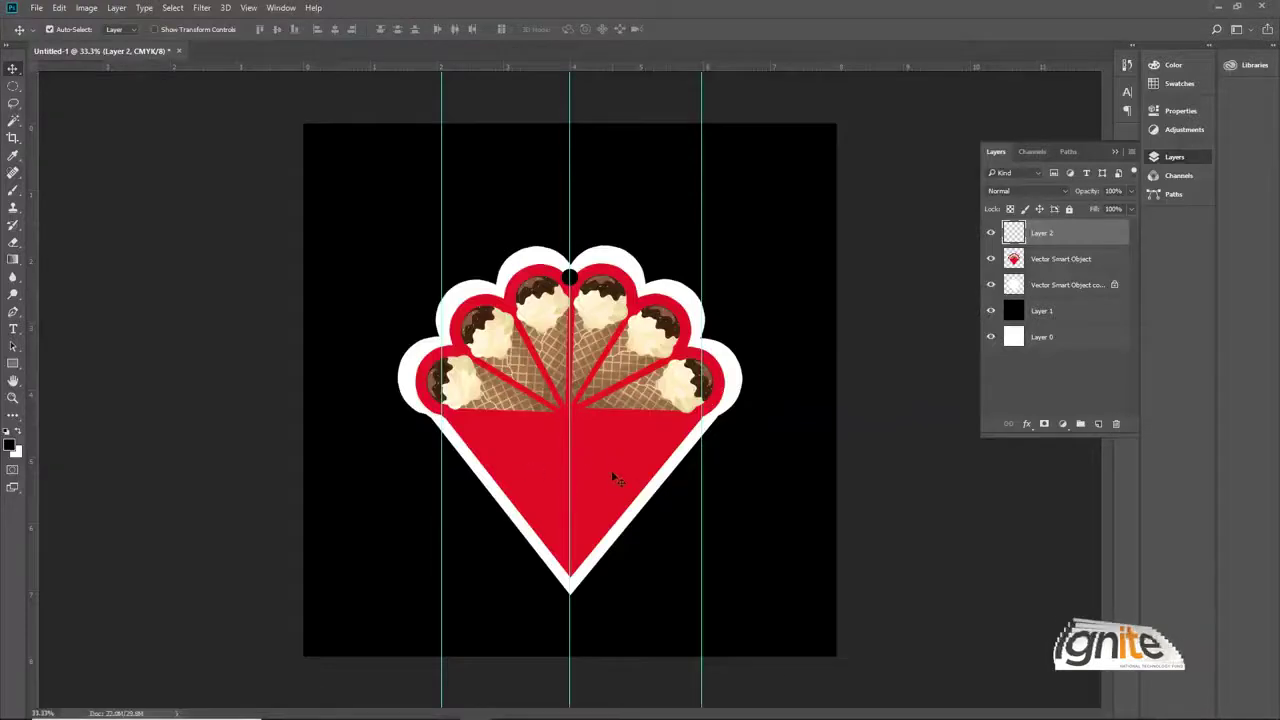
Paste the logo as a Smart Object, shrink it, and place it on the centre guide near the bunting's lower tip.
{"action": "key", "text": "ctrl+v"}
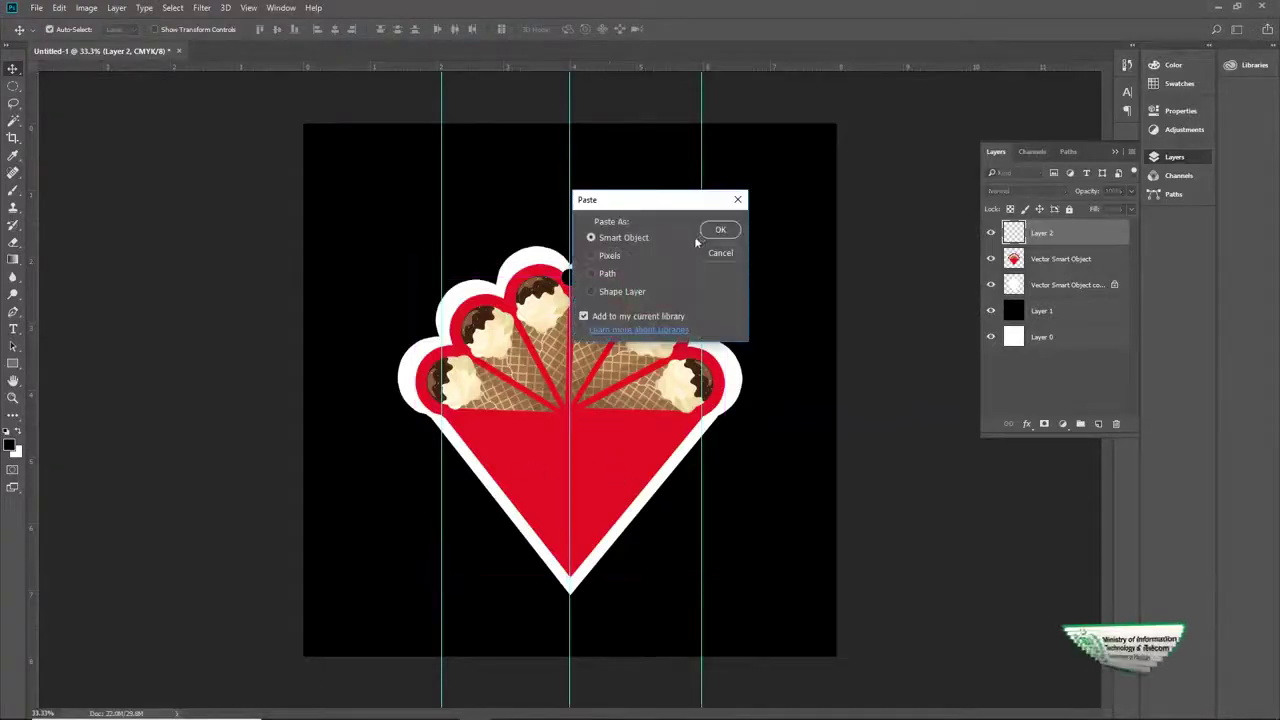
{"action": "left_click", "coordinate": [719, 230]}
{"action": "left_click_drag", "start_coordinate": [747, 122], "coordinate": [600, 352]}
{"action": "left_click_drag", "start_coordinate": [587, 401], "coordinate": [585, 540]}
{"action": "key", "text": "Return"}
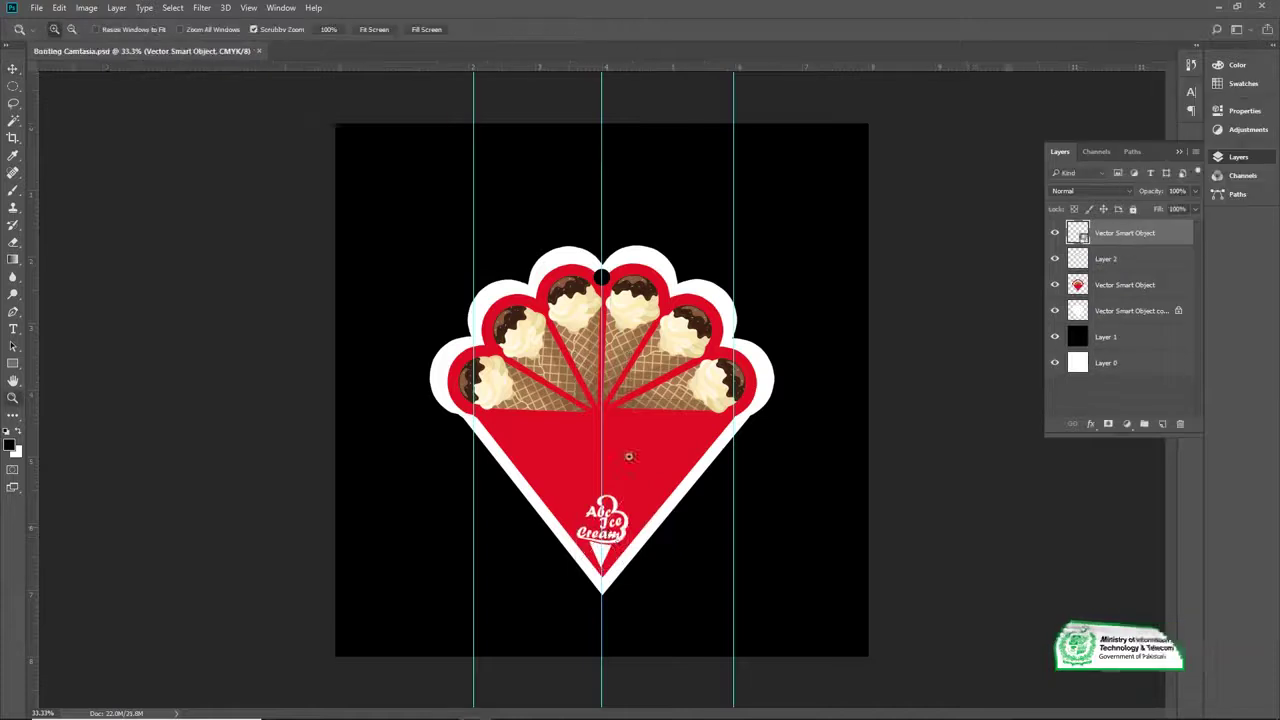
Add the centred text "Have Fun in the Sun" over three lines in 18 pt Calibri on the red area above the logo.
{"action": "key", "text": "ctrl+plus"}
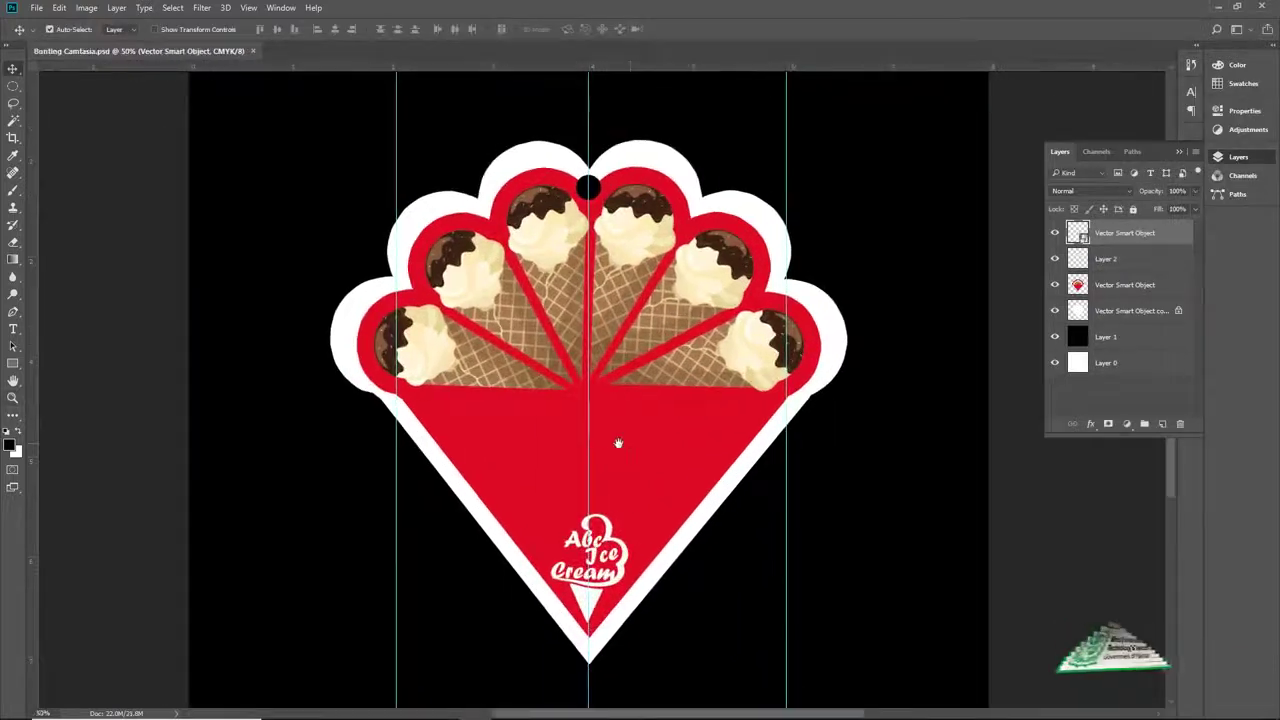
{"action": "key", "text": "t"}
{"action": "left_click", "coordinate": [507, 446]}
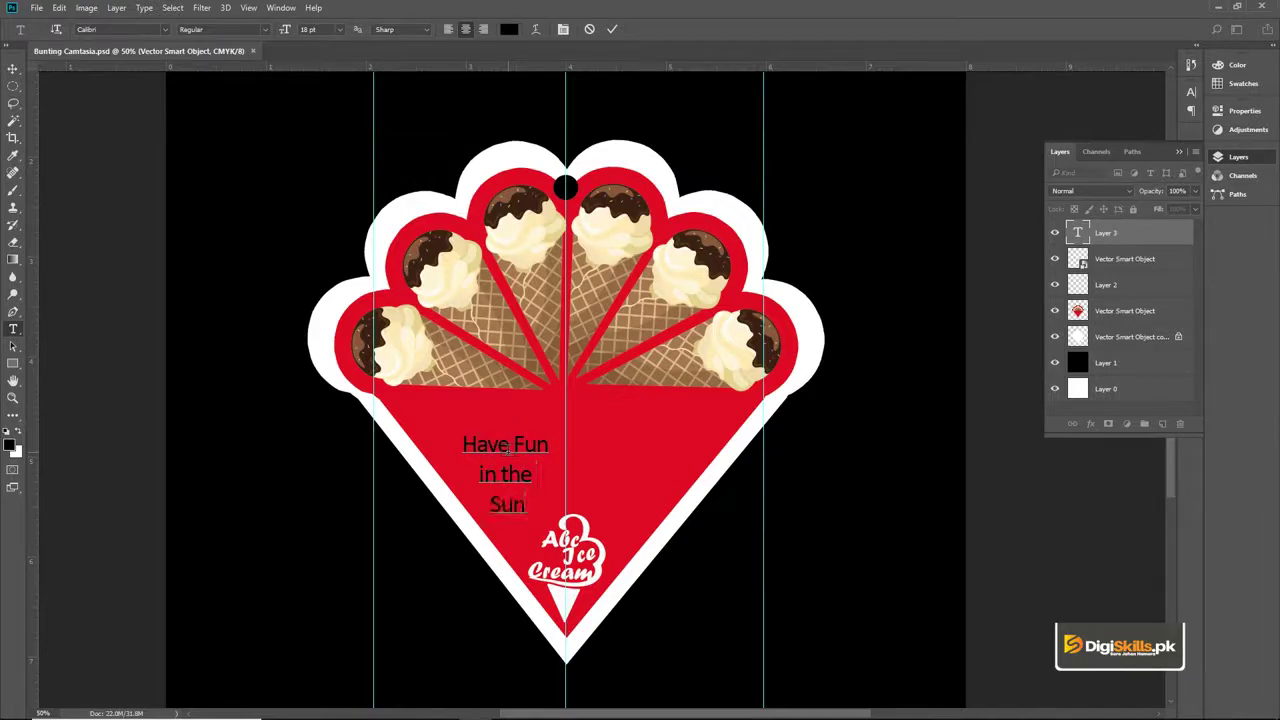
{"action": "left_click", "coordinate": [13, 68]}
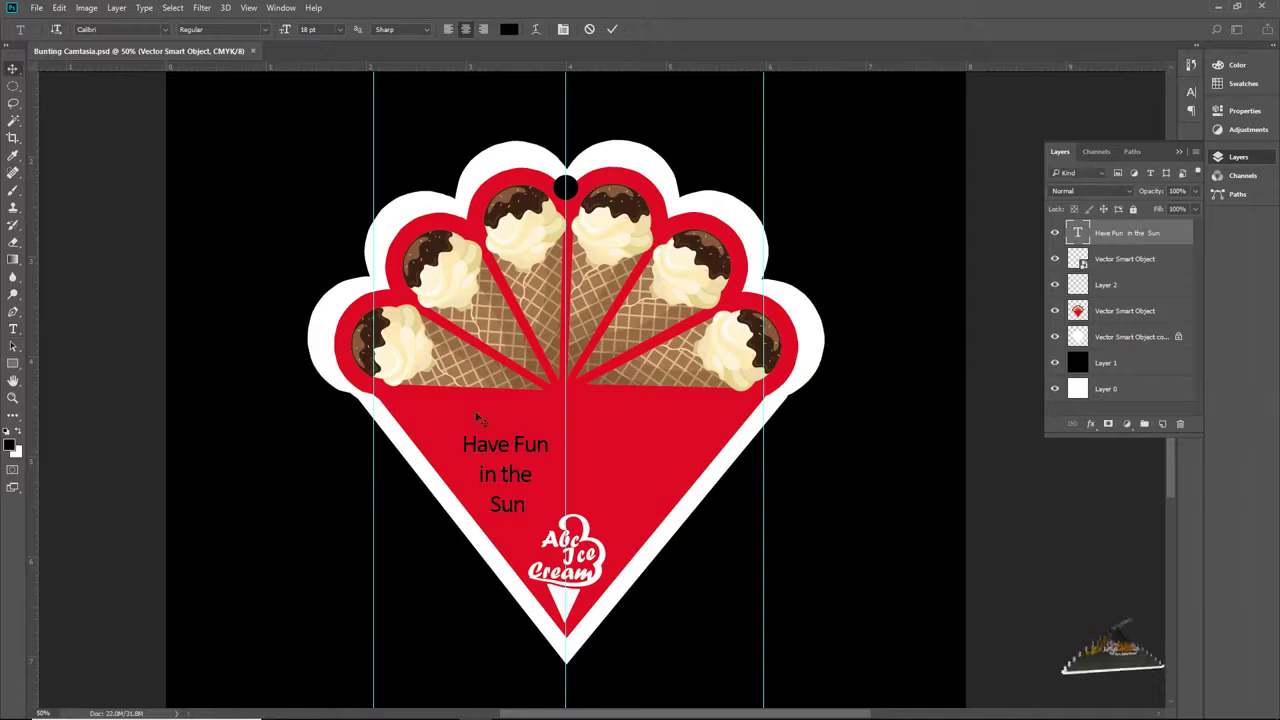
Enlarge the slogan text to about 26.2 pt and move it up beneath the cones, near the centre guide.
{"action": "left_click_drag", "start_coordinate": [498, 461], "coordinate": [617, 395]}
{"action": "key", "text": "ctrl+t"}
{"action": "key", "text": "Return"}
Change the slogan's font to Forte and shift the text so it is centred on the middle guide.
{"action": "key", "text": "t"}
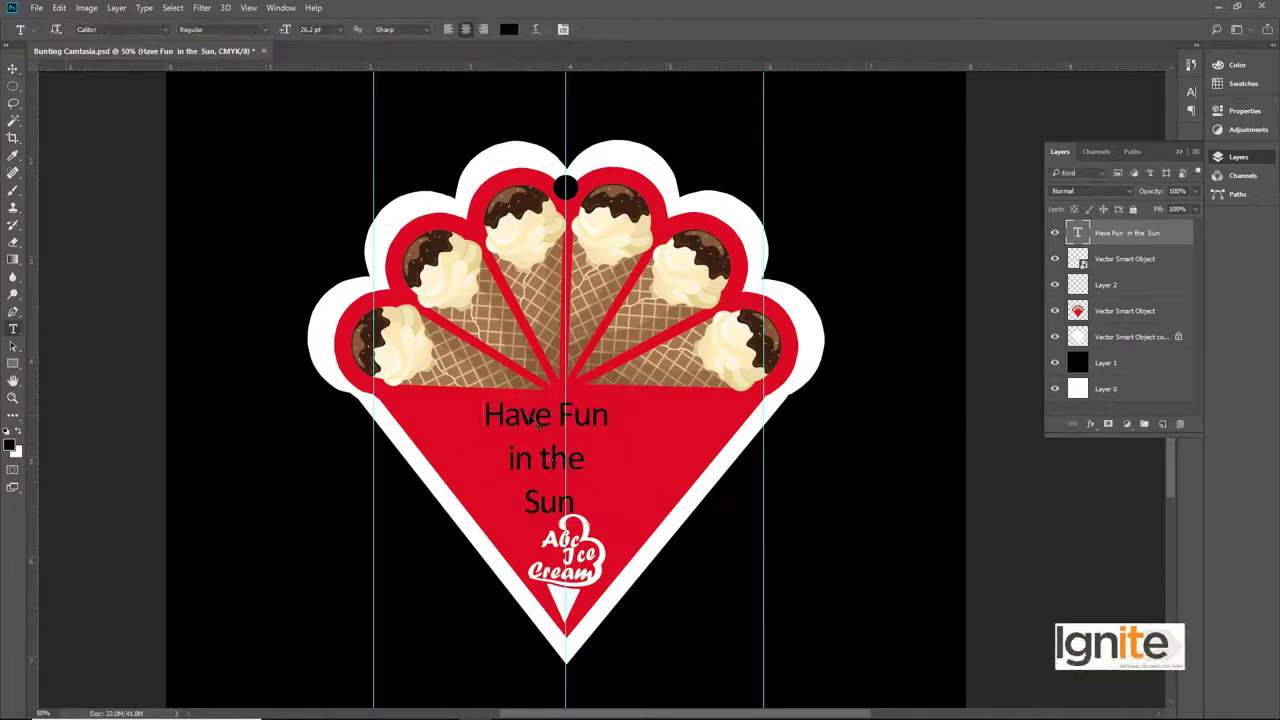
{"action": "key", "text": "Return"}
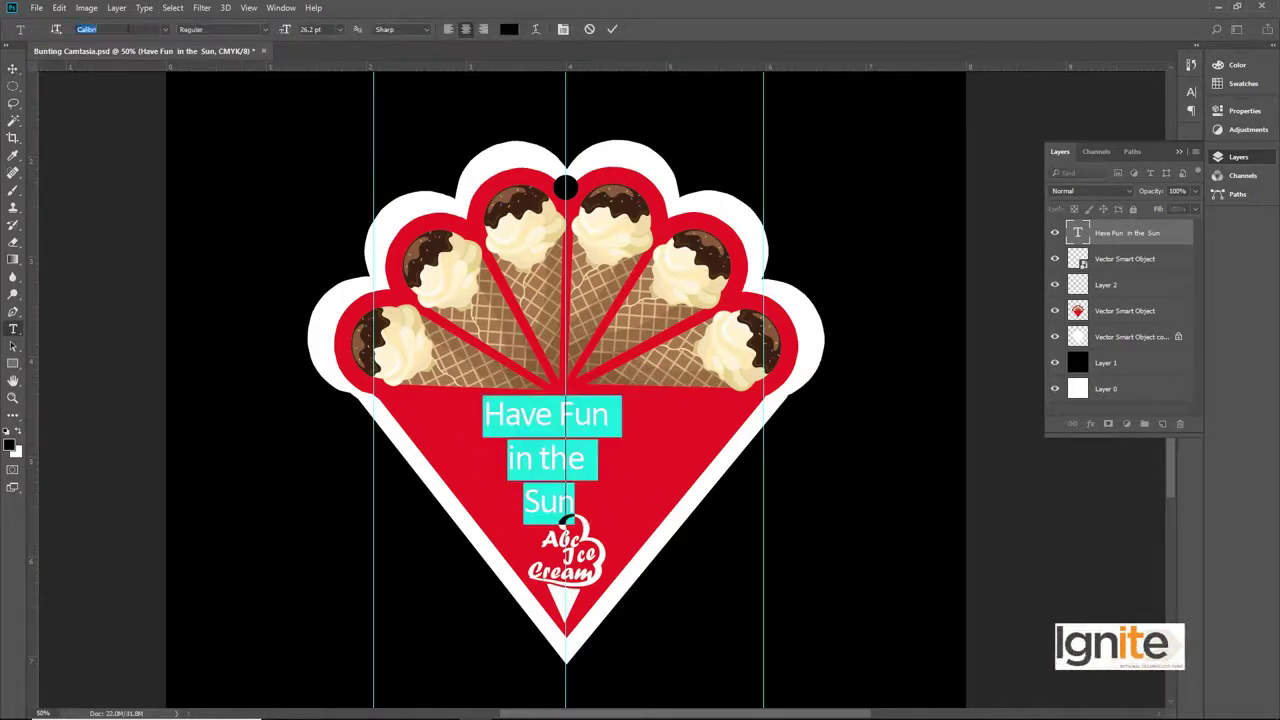
{"action": "left_click", "coordinate": [128, 29]}
{"action": "type", "text": "forte"}
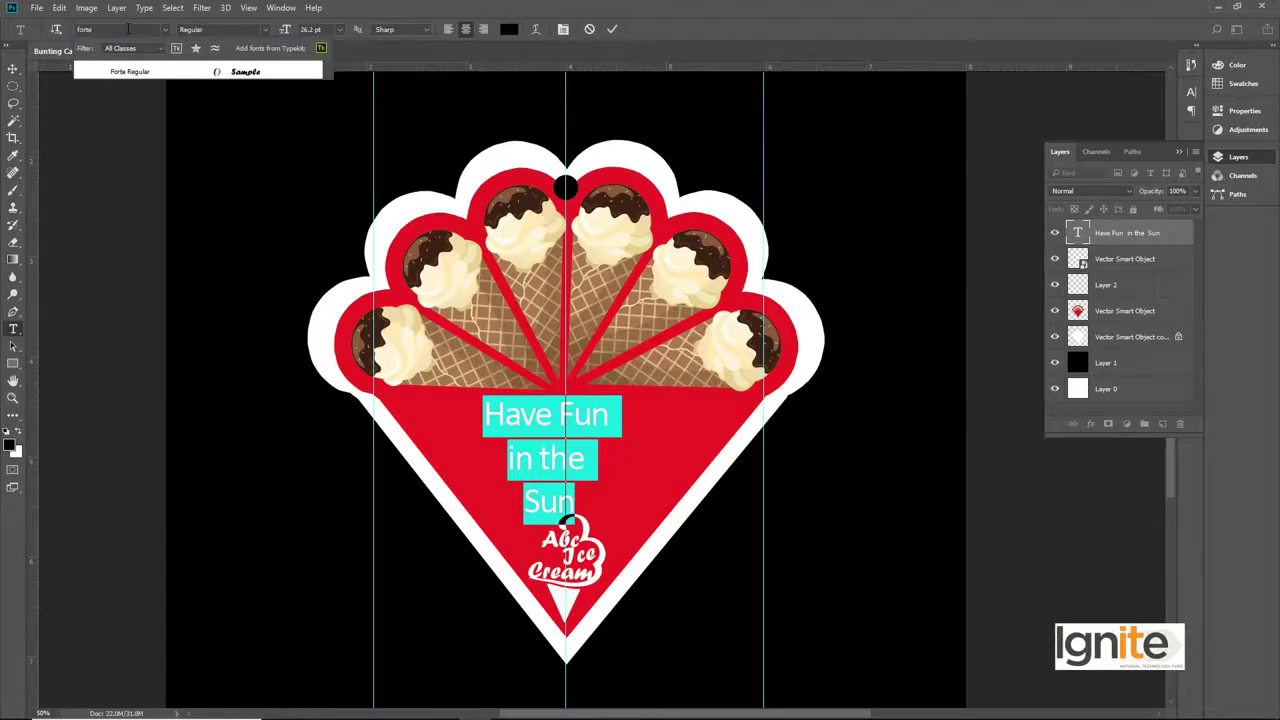
{"action": "left_click", "coordinate": [150, 71]}
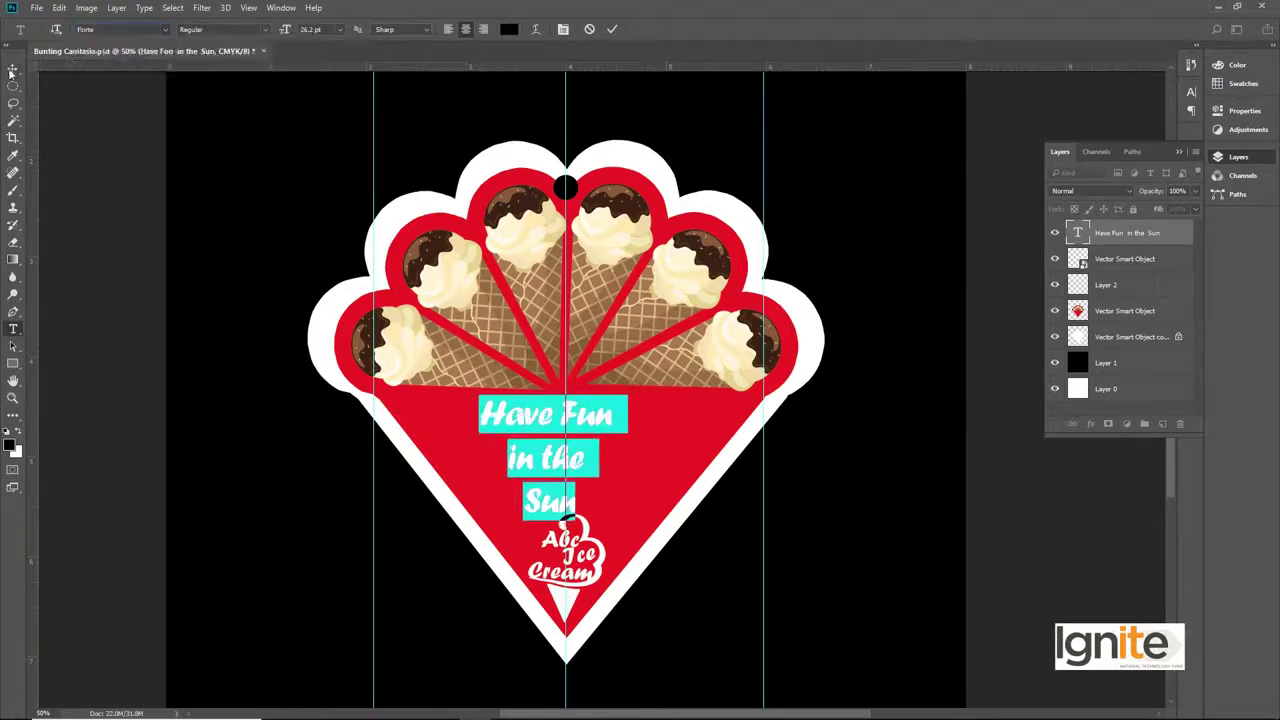
{"action": "left_click", "coordinate": [13, 68]}
{"action": "left_click_drag", "start_coordinate": [583, 428], "coordinate": [598, 428]}
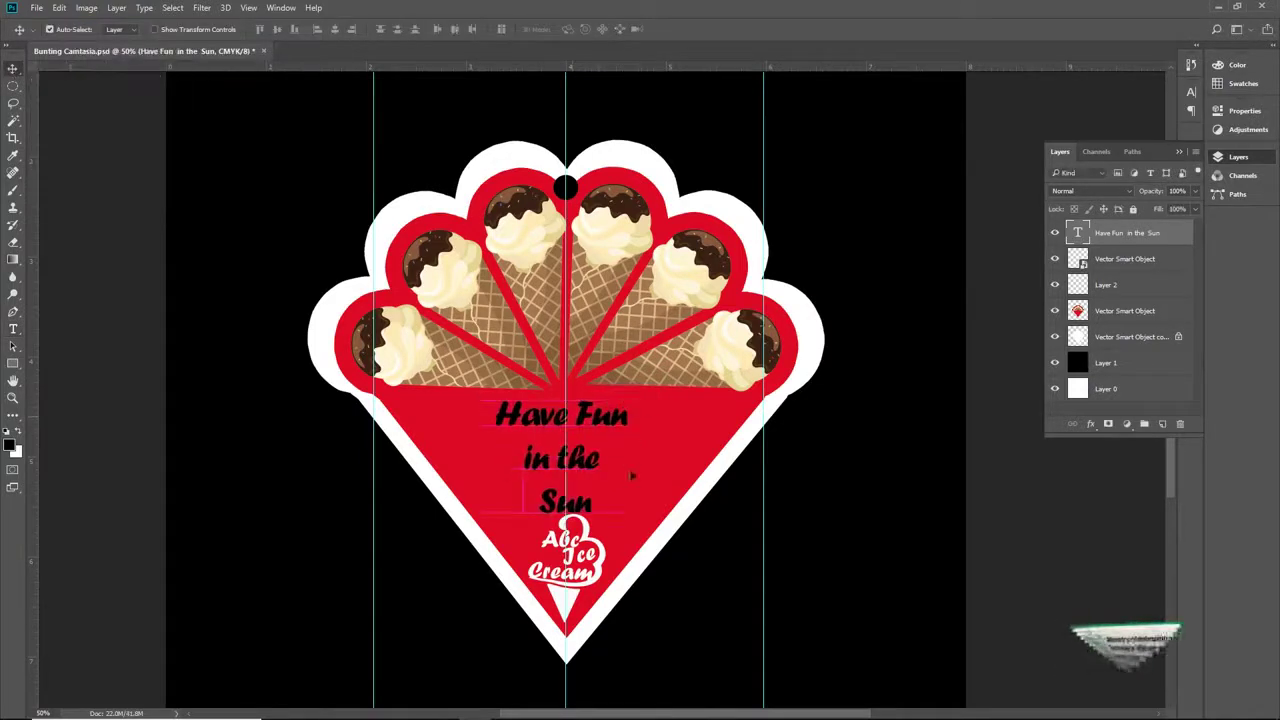
Scale the Abc Ice Cream logo down to about 9.68% and lower it slightly, leaving a gap below the slogan.
{"action": "left_click", "coordinate": [592, 540]}
{"action": "key", "text": "ctrl+t"}
{"action": "left_click_drag", "start_coordinate": [606, 509], "coordinate": [594, 528]}
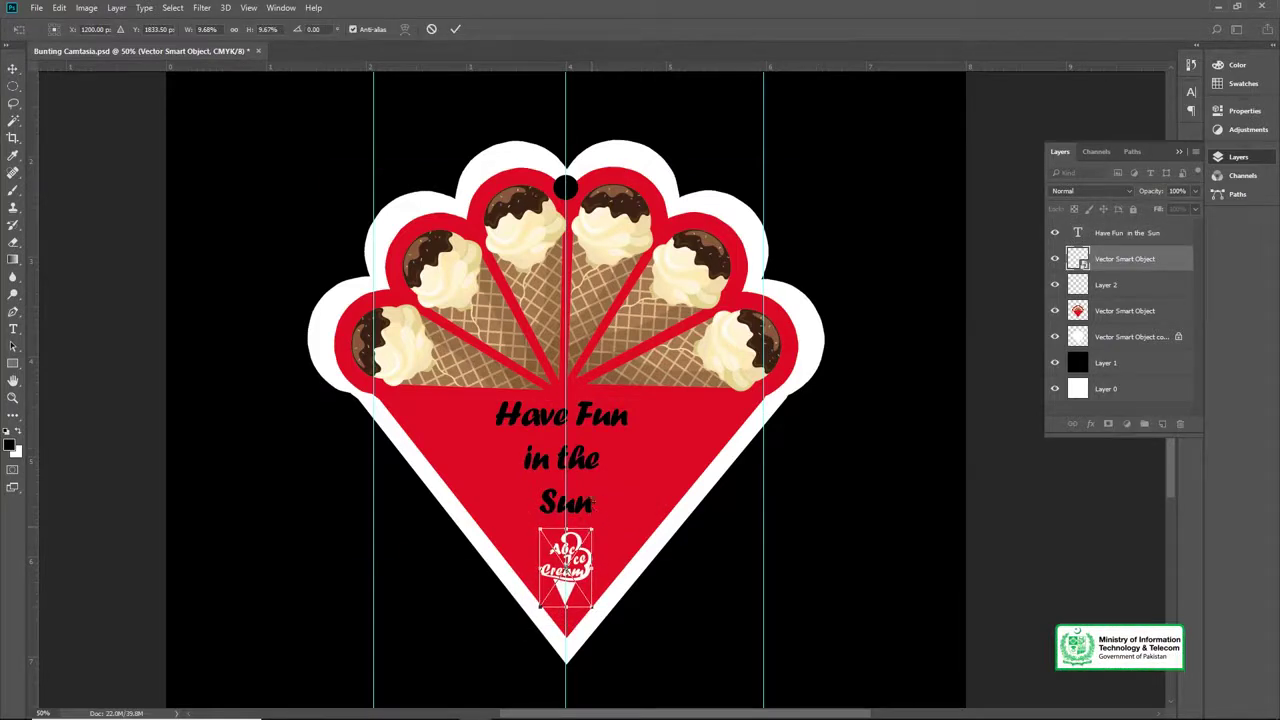
{"action": "key", "text": "Return"}
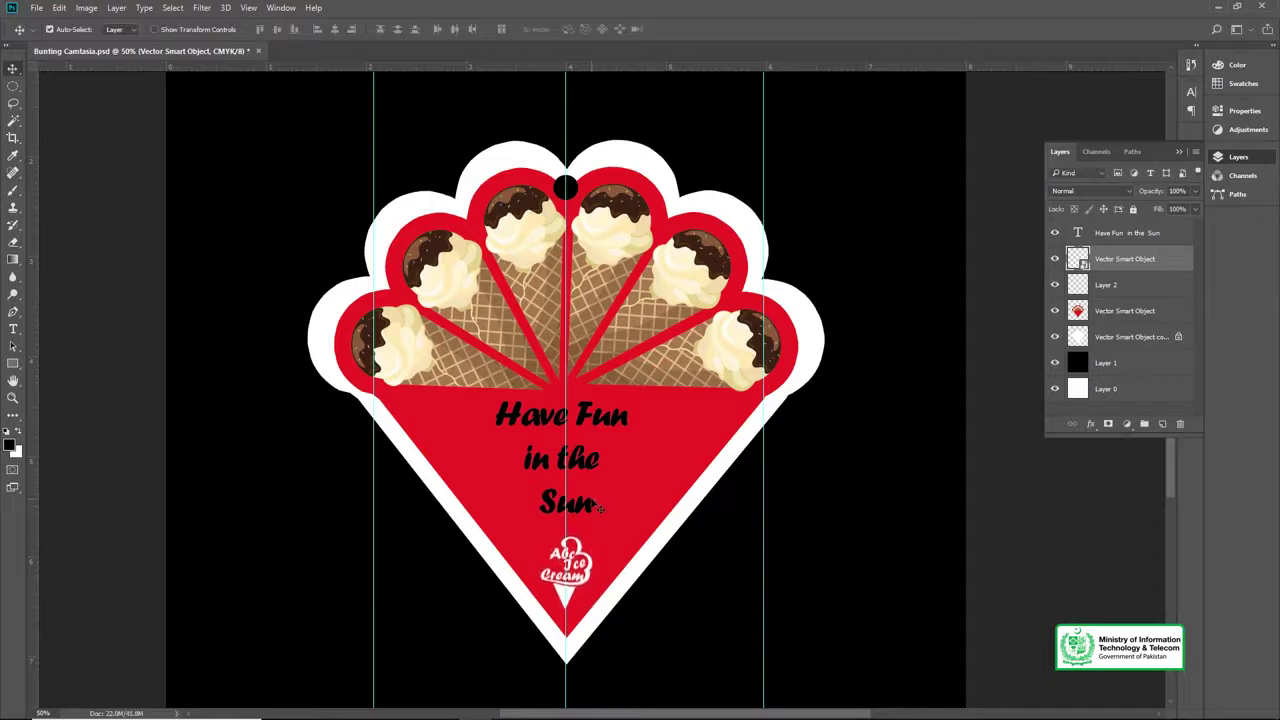
Change the colour of the "Have Fun in the Sun" text to white.
{"action": "key", "text": "z"}
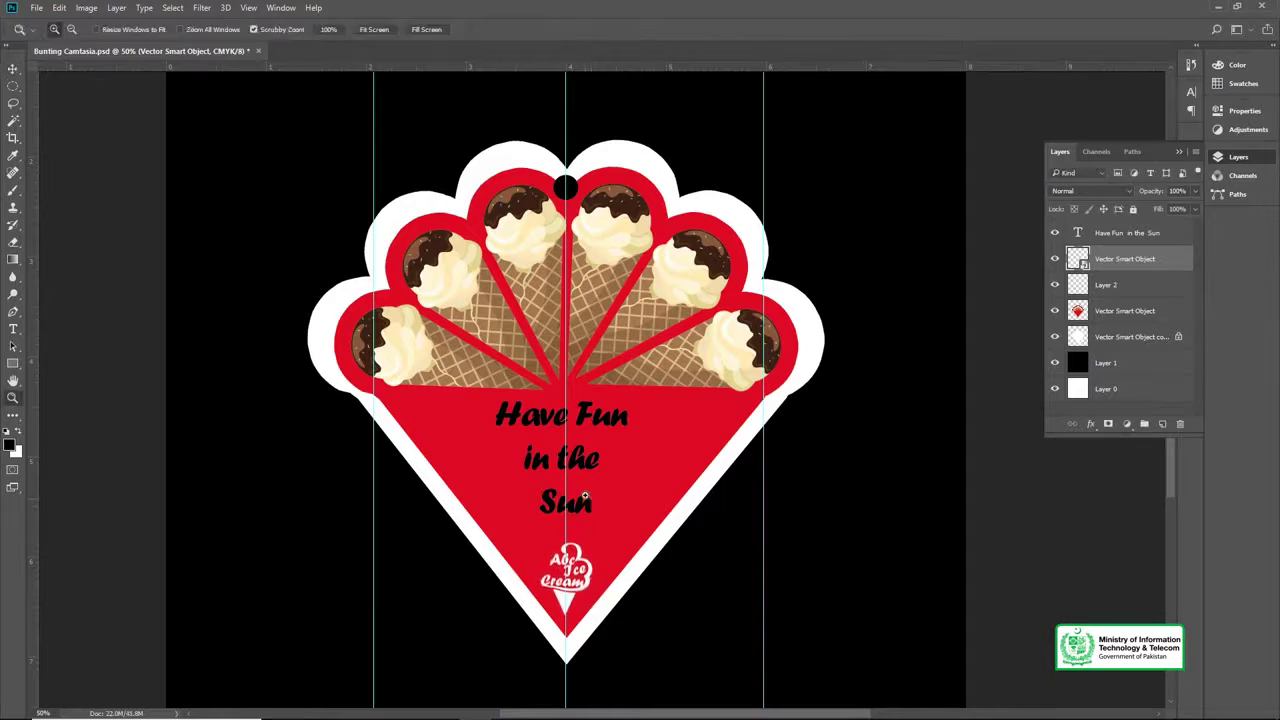
{"action": "left_click", "coordinate": [585, 497]}
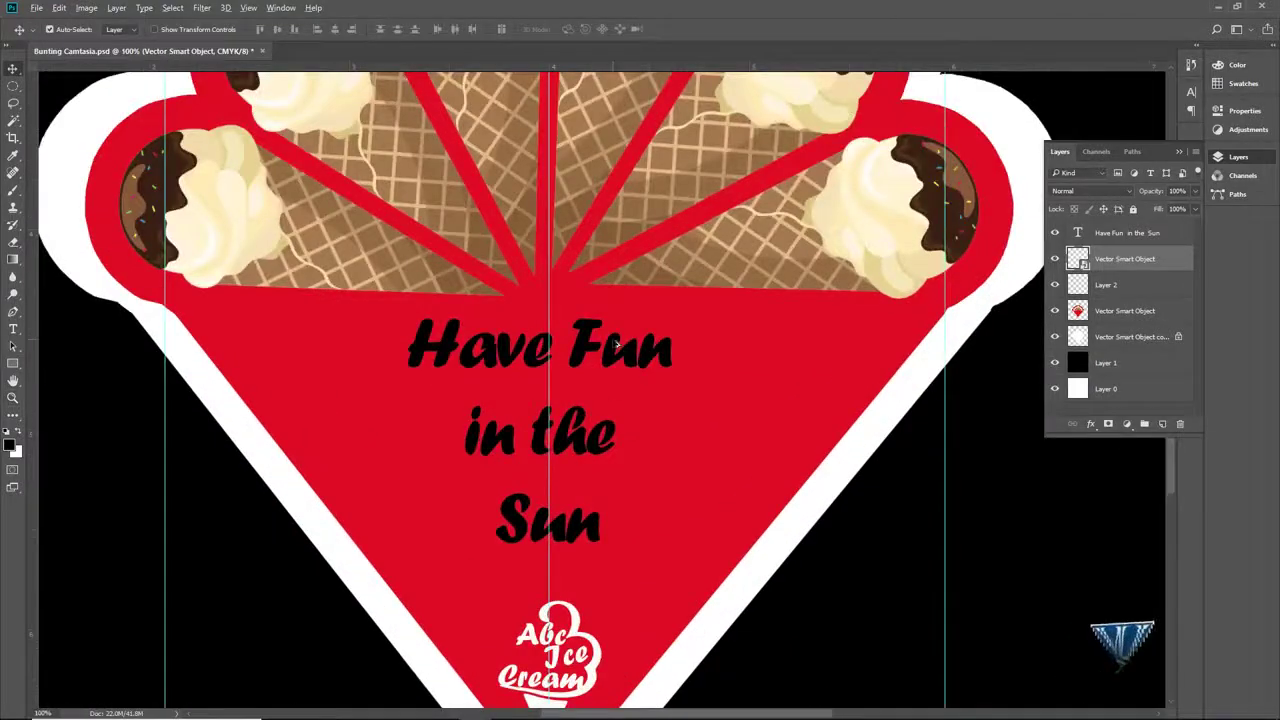
{"action": "left_click", "coordinate": [617, 344]}
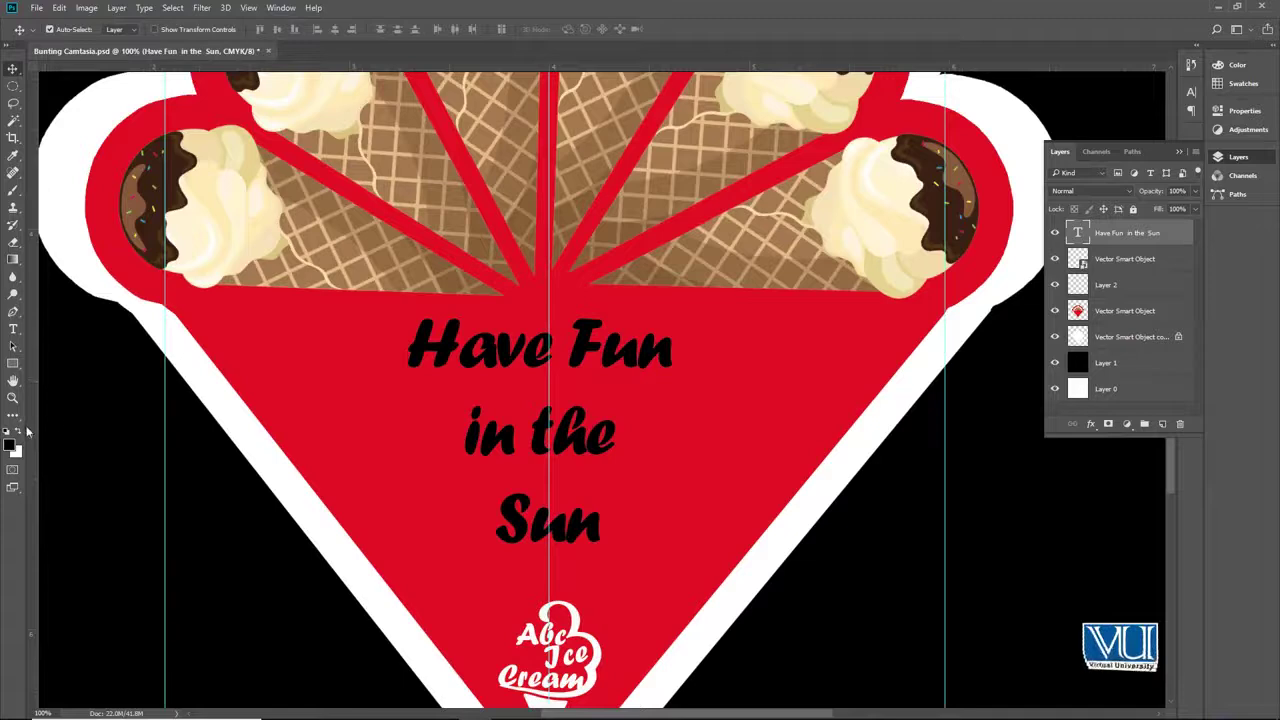
{"action": "key", "text": "alt+BackSpace"}
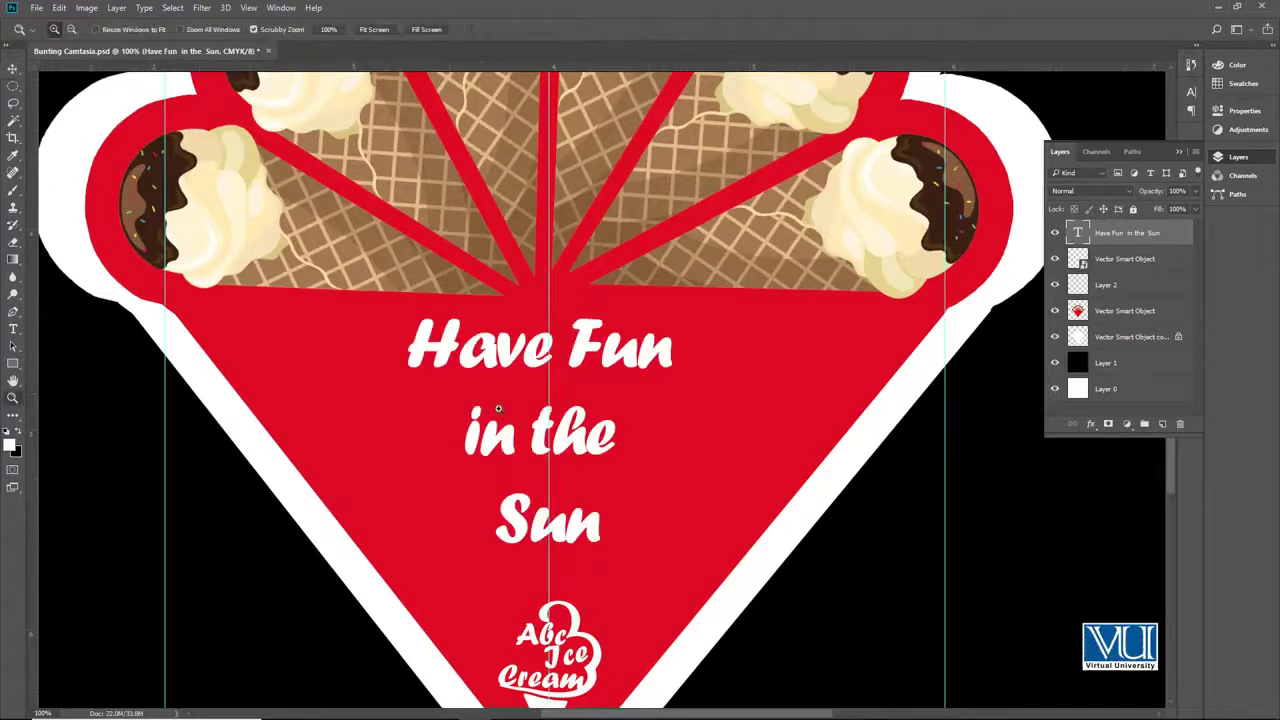
Lower the "Have Fun in the Sun" slogan by about 0.07 in and nudge it right until its lettering is centred on the middle guide.
{"action": "left_click", "coordinate": [500, 404], "text": "alt"}
{"action": "left_click", "coordinate": [508, 402]}
{"action": "left_click_drag", "start_coordinate": [508, 402], "coordinate": [538, 394]}
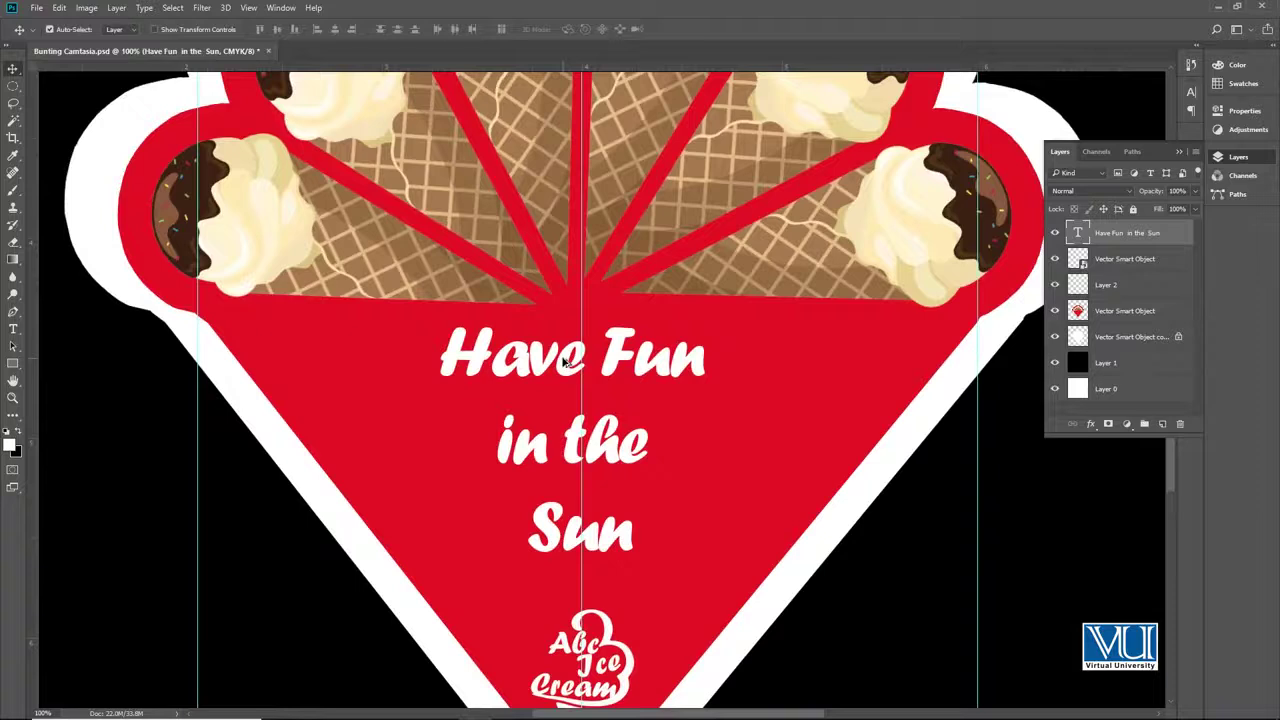
{"action": "key", "text": "ctrl+t"}
{"action": "left_click_drag", "start_coordinate": [552, 344], "coordinate": [552, 358]}
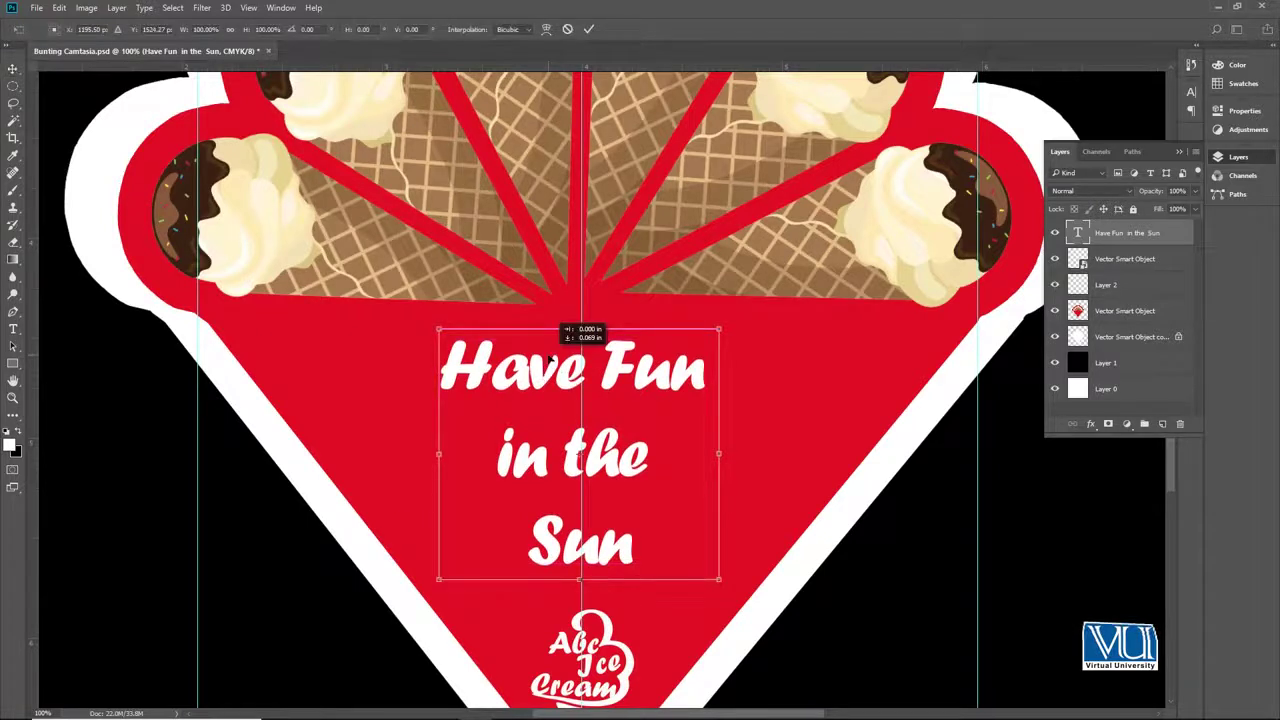
{"action": "key", "text": "Right"}
{"action": "key", "text": "Right"}
{"action": "key", "text": "Right"}
{"action": "key", "text": "Right"}
{"action": "key", "text": "Right"}
{"action": "key", "text": "Right"}
{"action": "key", "text": "Right"}
{"action": "key", "text": "Right"}
{"action": "key", "text": "Right"}
{"action": "key", "text": "Right"}
{"action": "key", "text": "Right"}
{"action": "key", "text": "Right"}
{"action": "key", "text": "Right"}
{"action": "key", "text": "Right"}
{"action": "key", "text": "Right"}
{"action": "key", "text": "Right"}
{"action": "key", "text": "Right"}
{"action": "key", "text": "Right"}
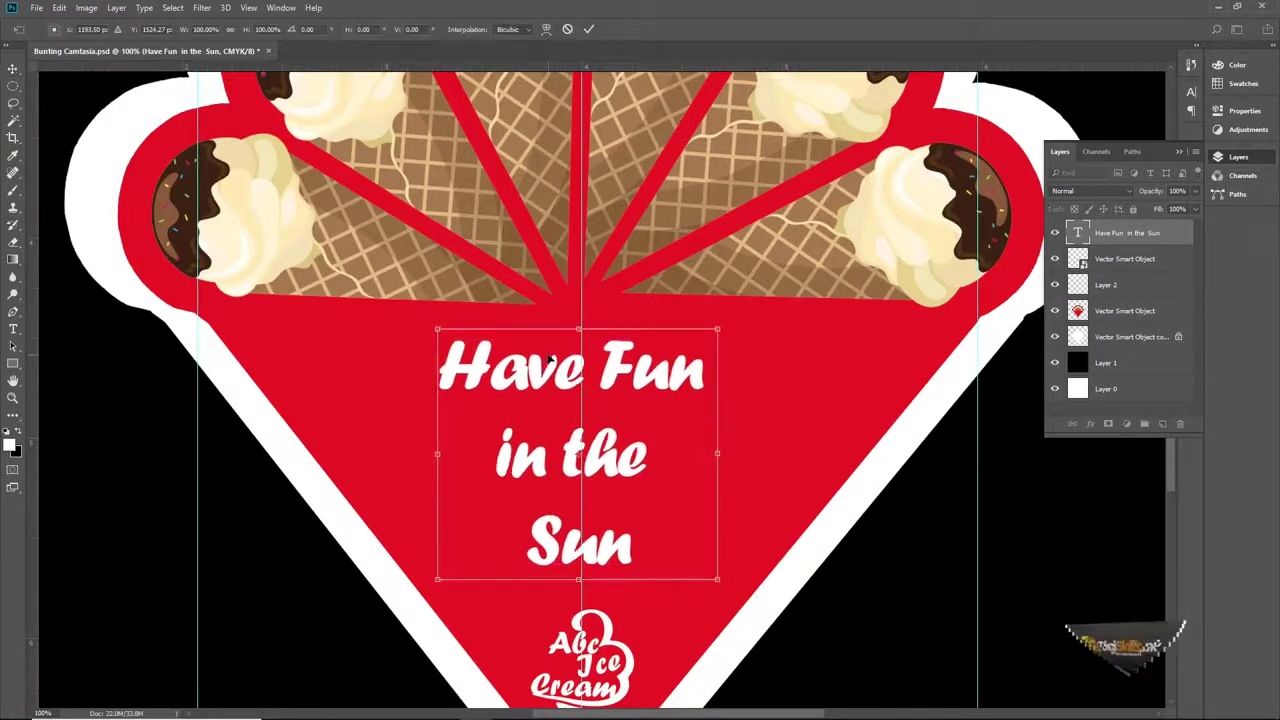
{"action": "key", "text": "Right"}
{"action": "key", "text": "Right"}
{"action": "key", "text": "Right"}
{"action": "key", "text": "Right"}
{"action": "key", "text": "Right"}
{"action": "key", "text": "Right"}
{"action": "key", "text": "Left"}
{"action": "key", "text": "Left"}
{"action": "key", "text": "Left"}
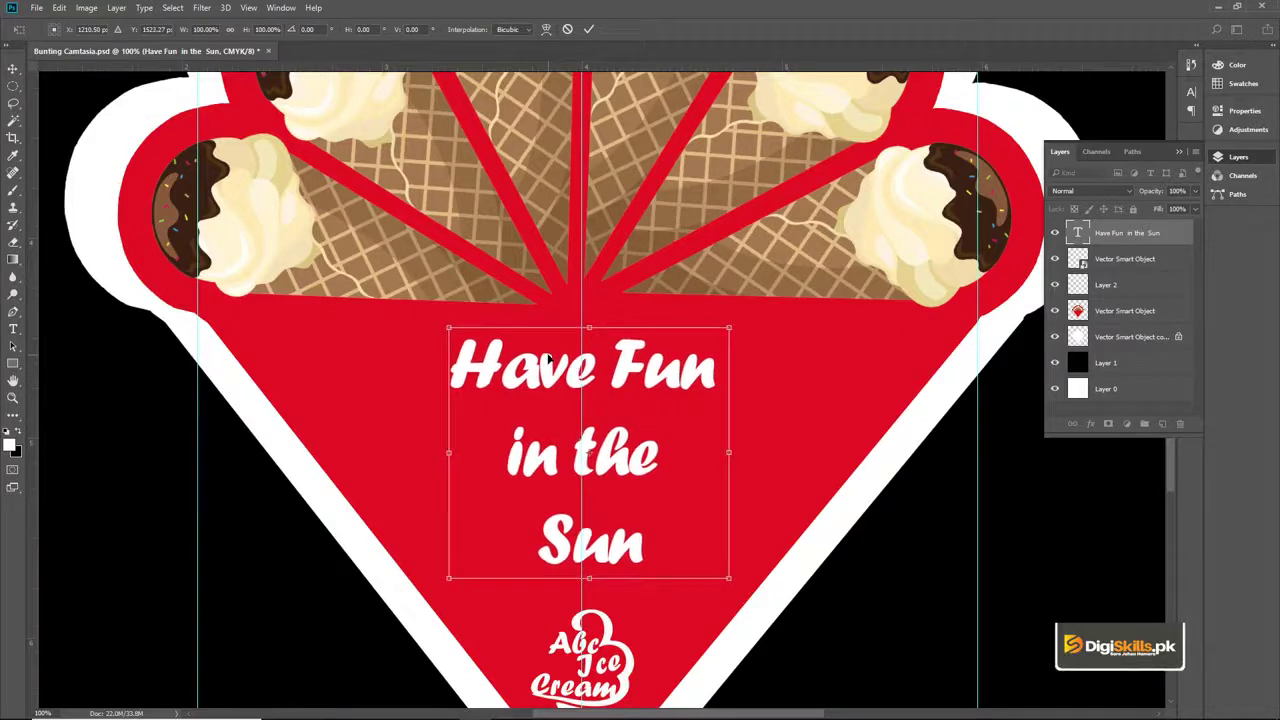
{"action": "key", "text": "Return"}
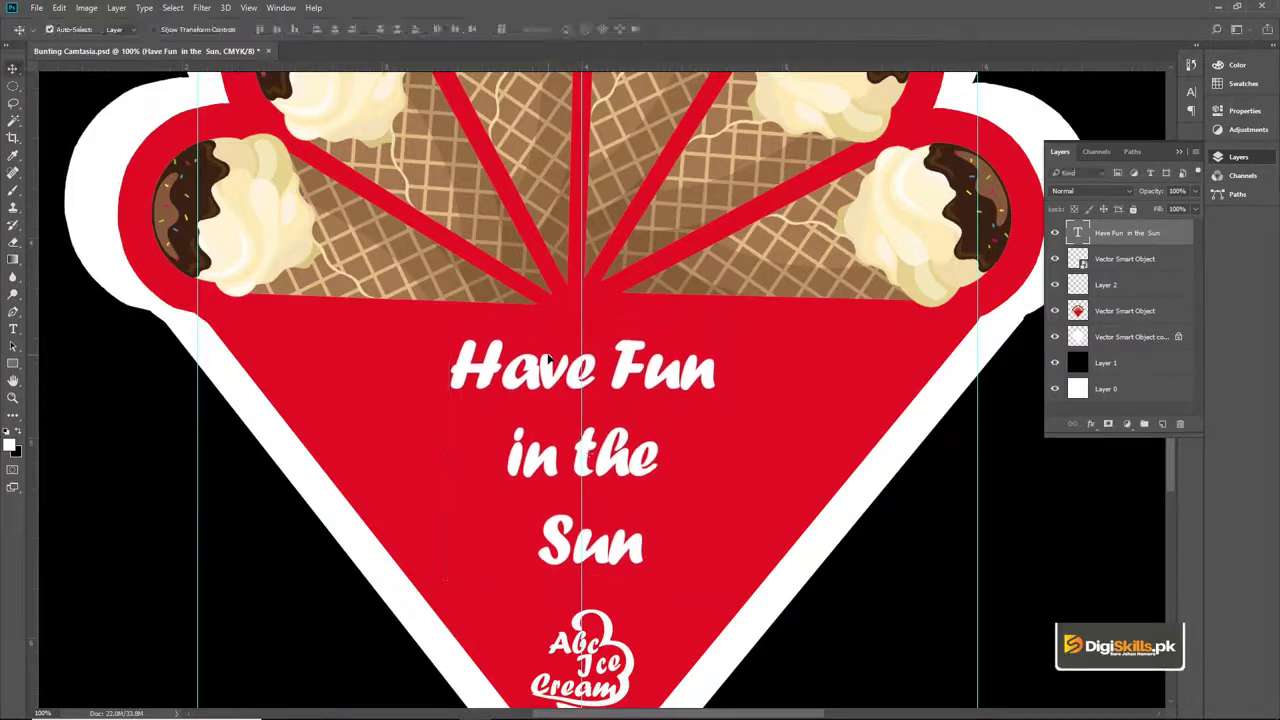
{"action": "key", "text": "z"}
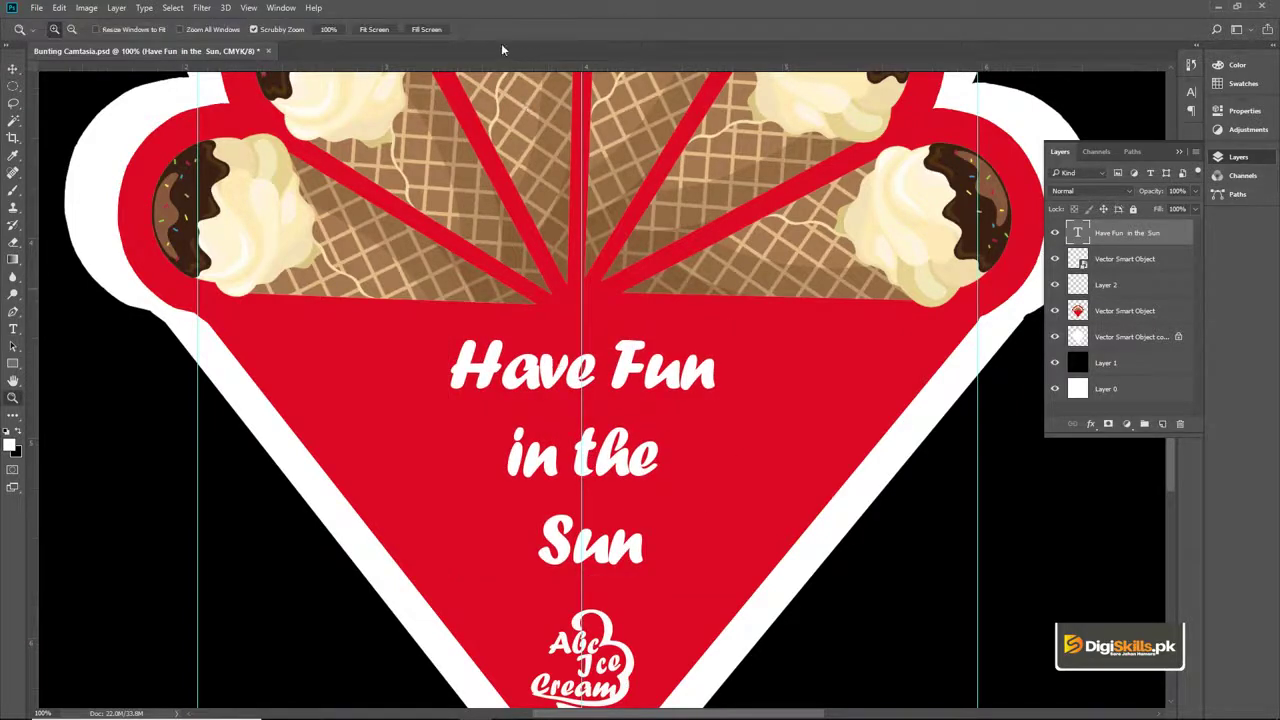
{"action": "left_click", "coordinate": [383, 31]}
{"action": "key", "text": "v"}
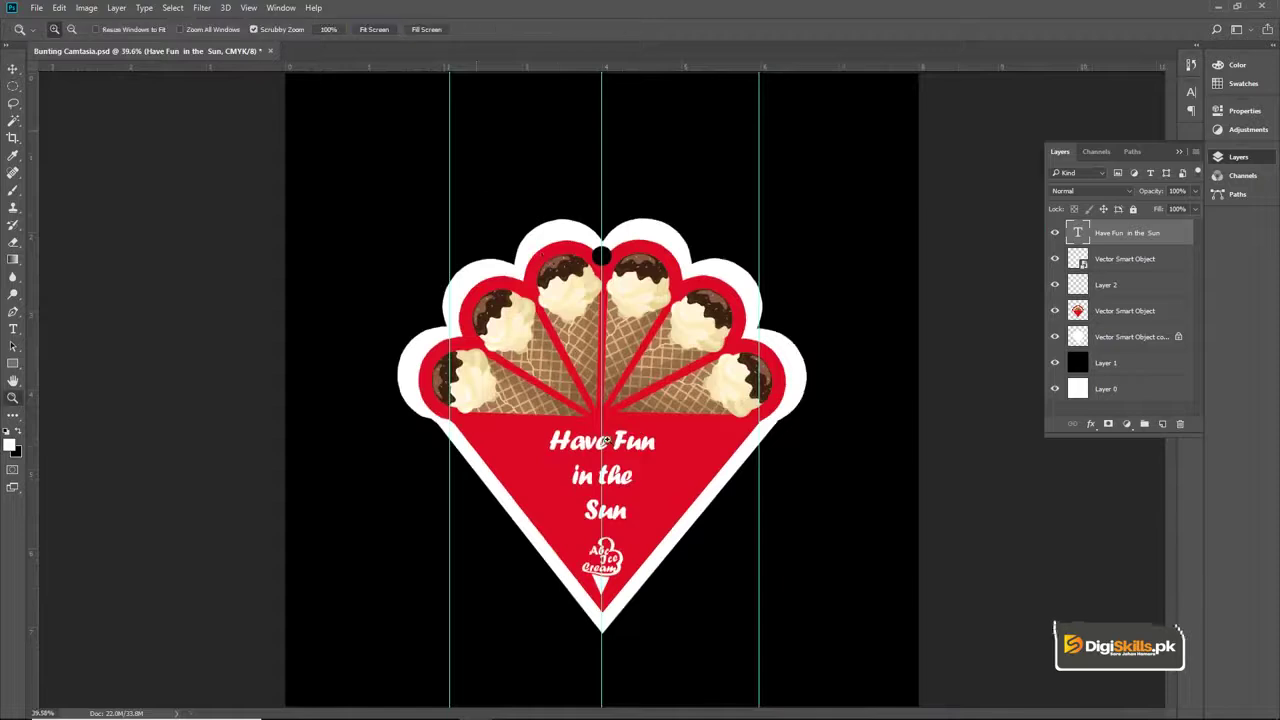